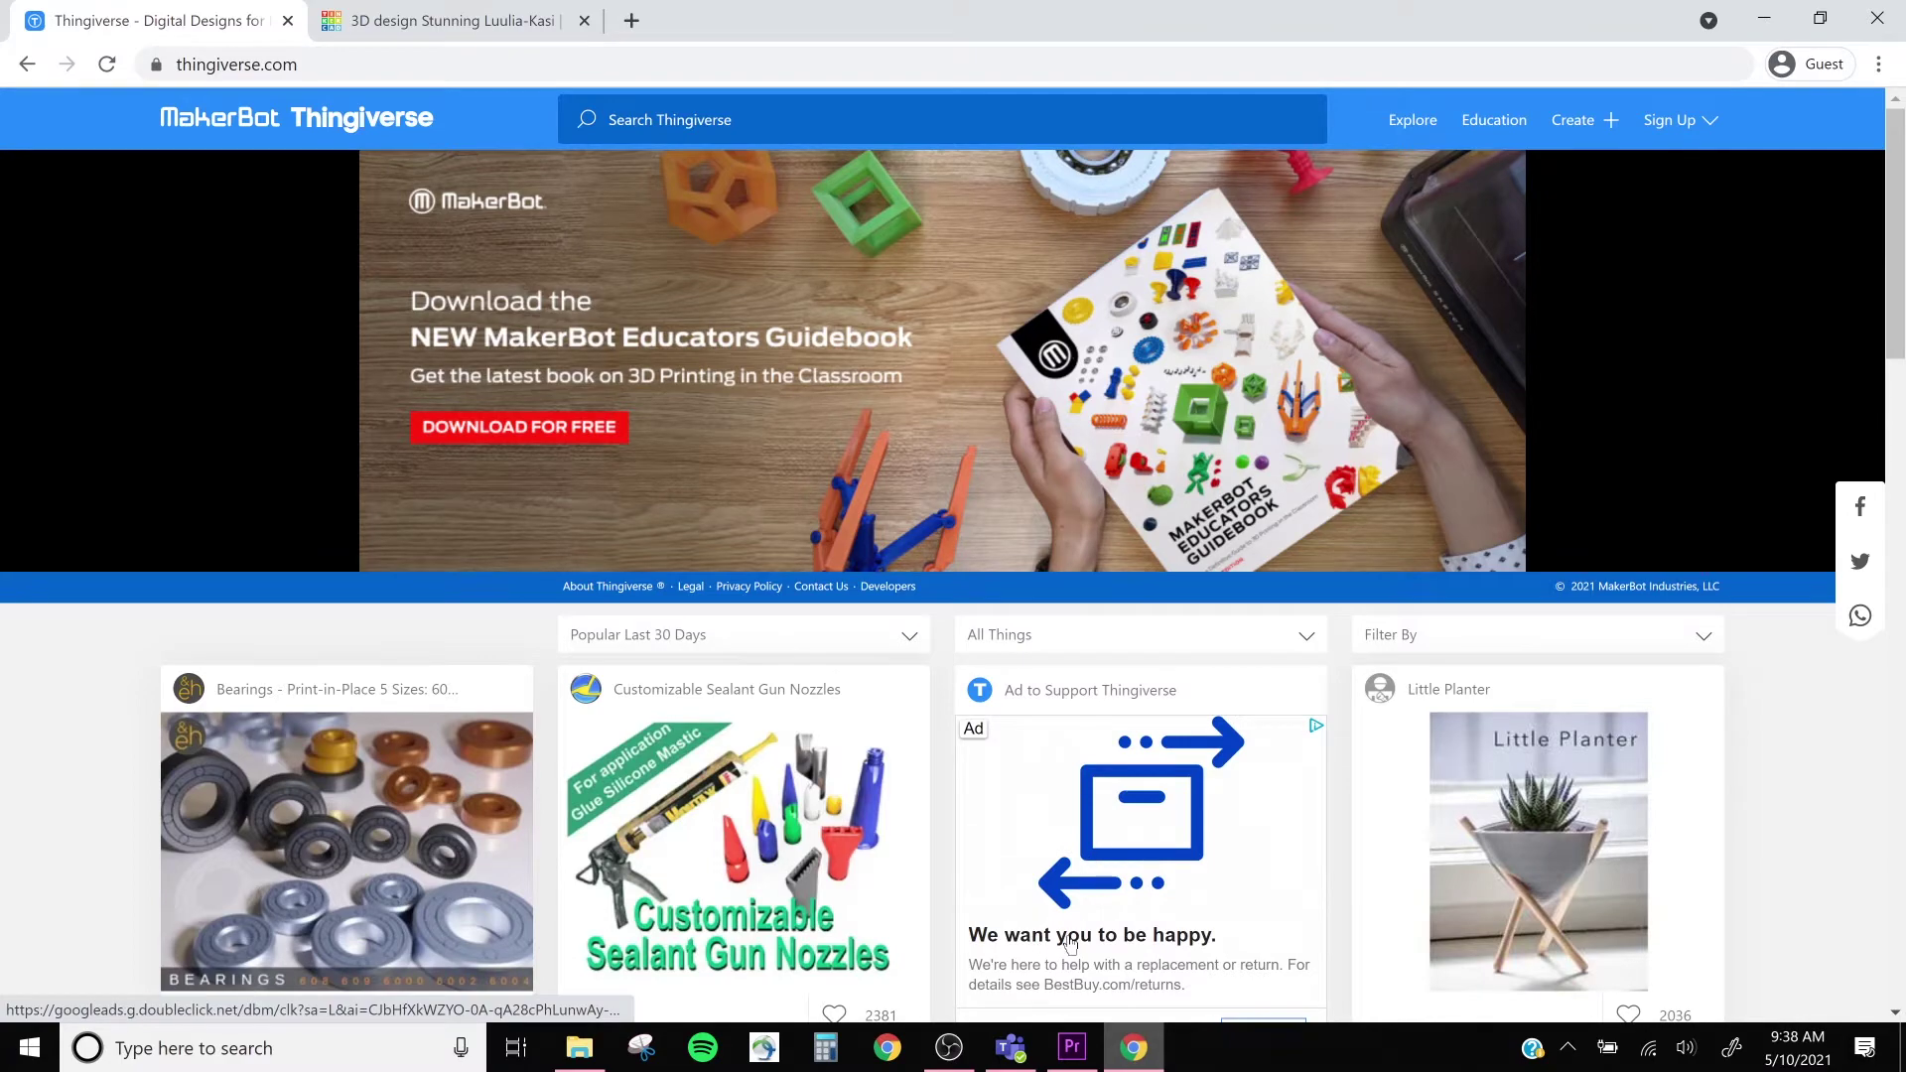
- Search Thingiverse for "trophy"
scroll(1069, 942, "down", 3)
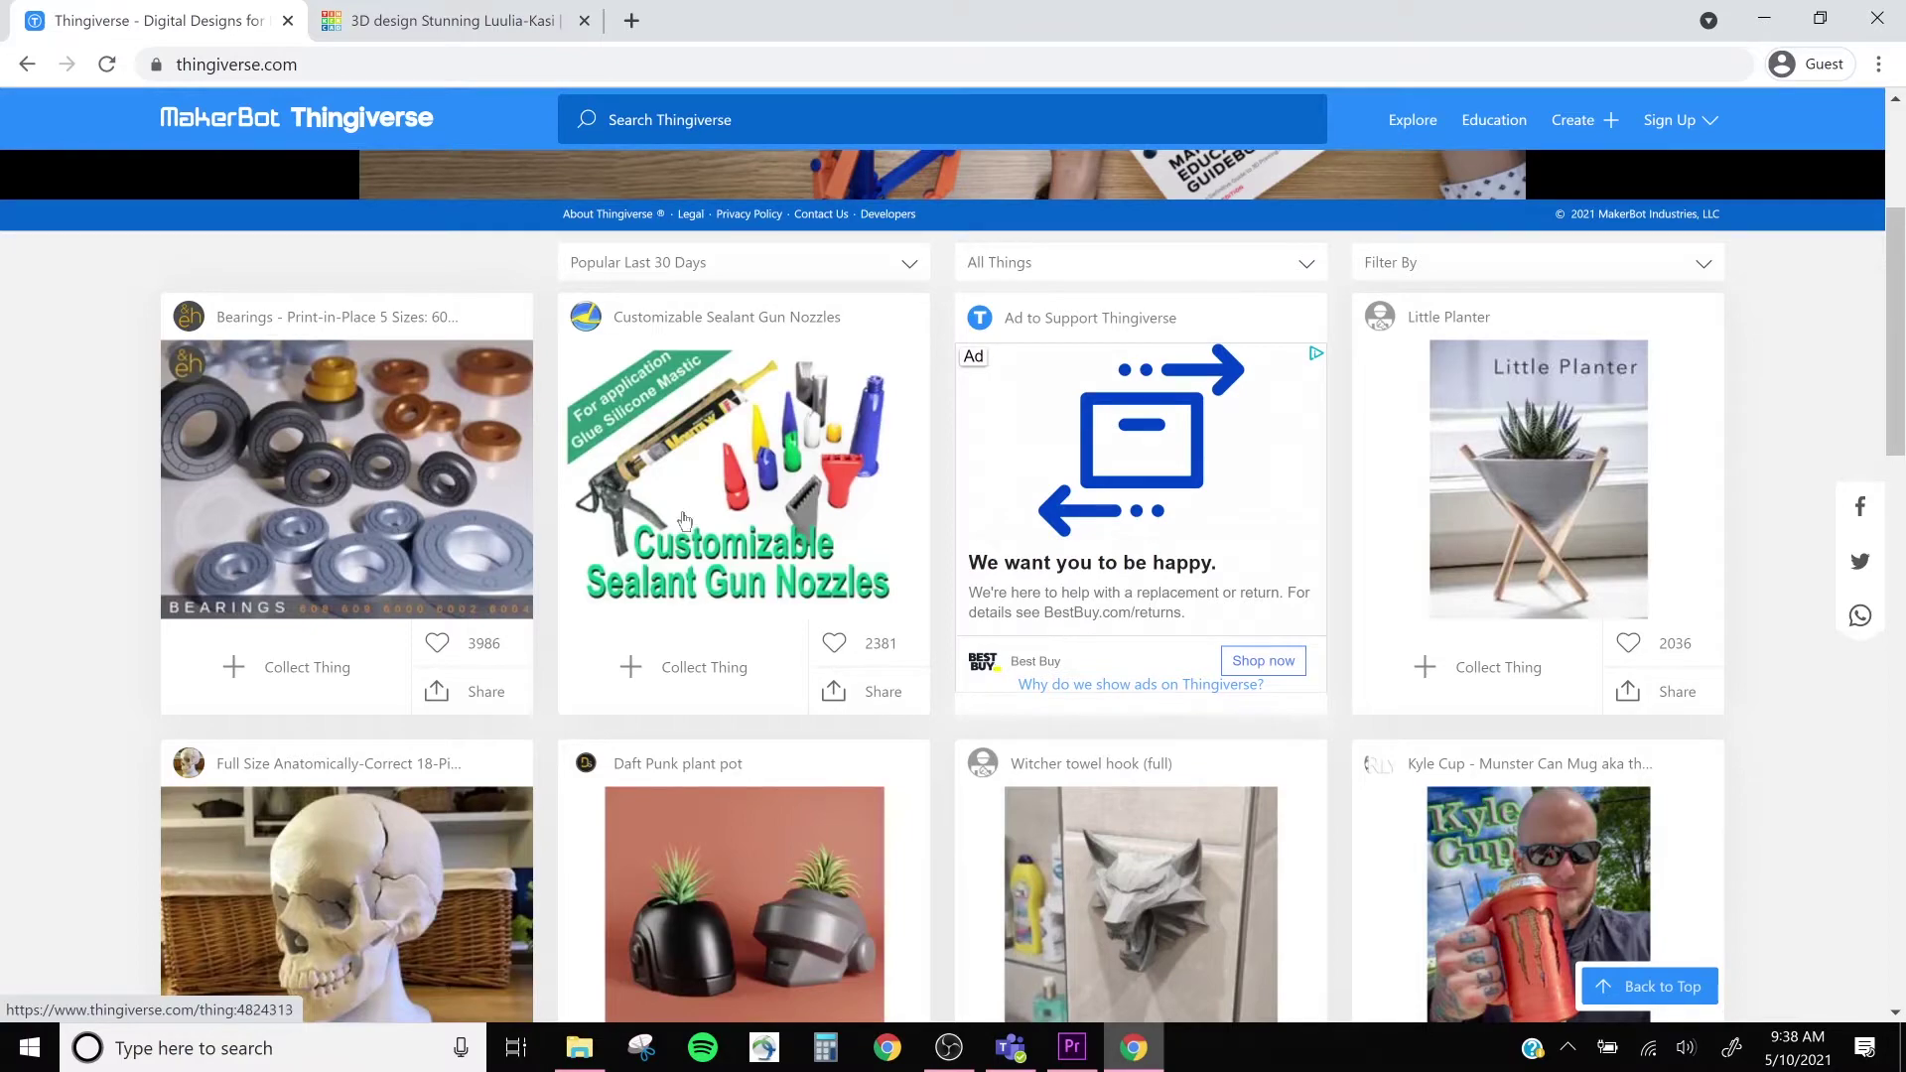
scroll(863, 781, "up", 3)
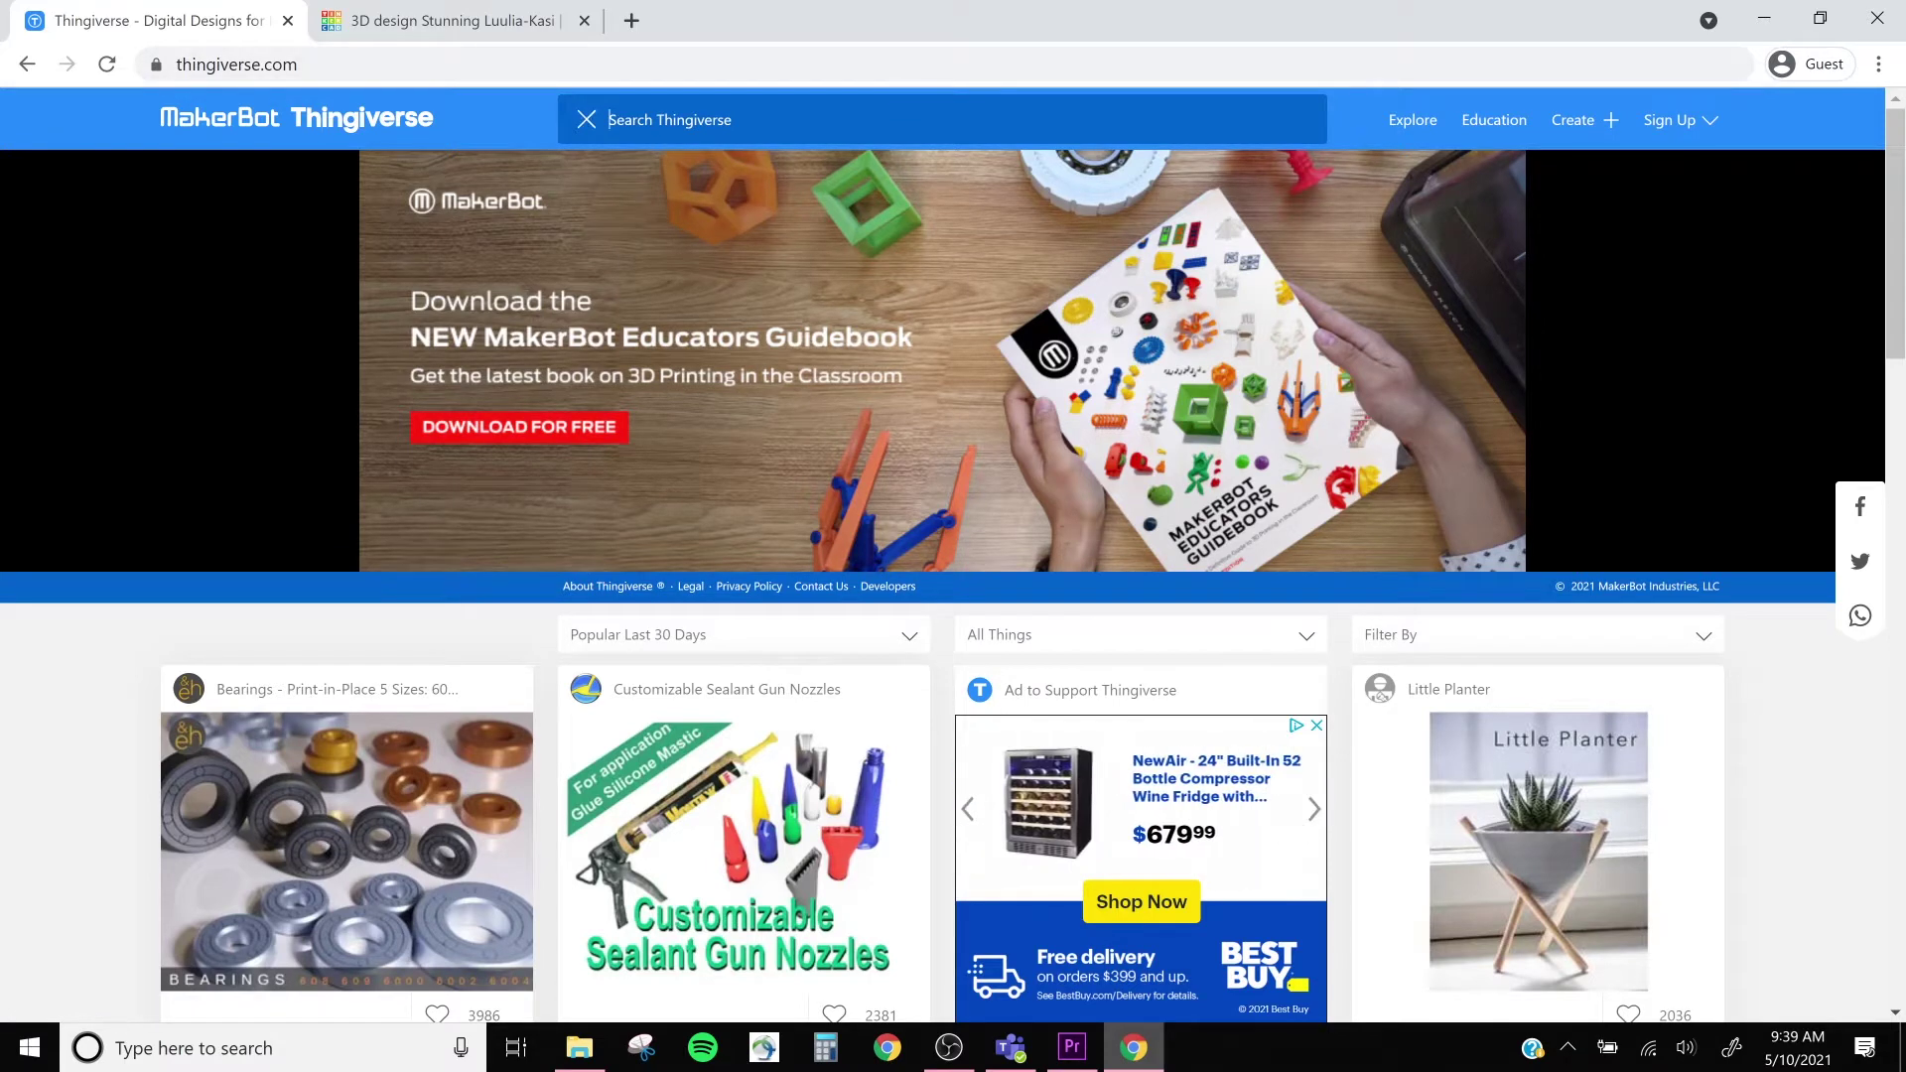
type("t")
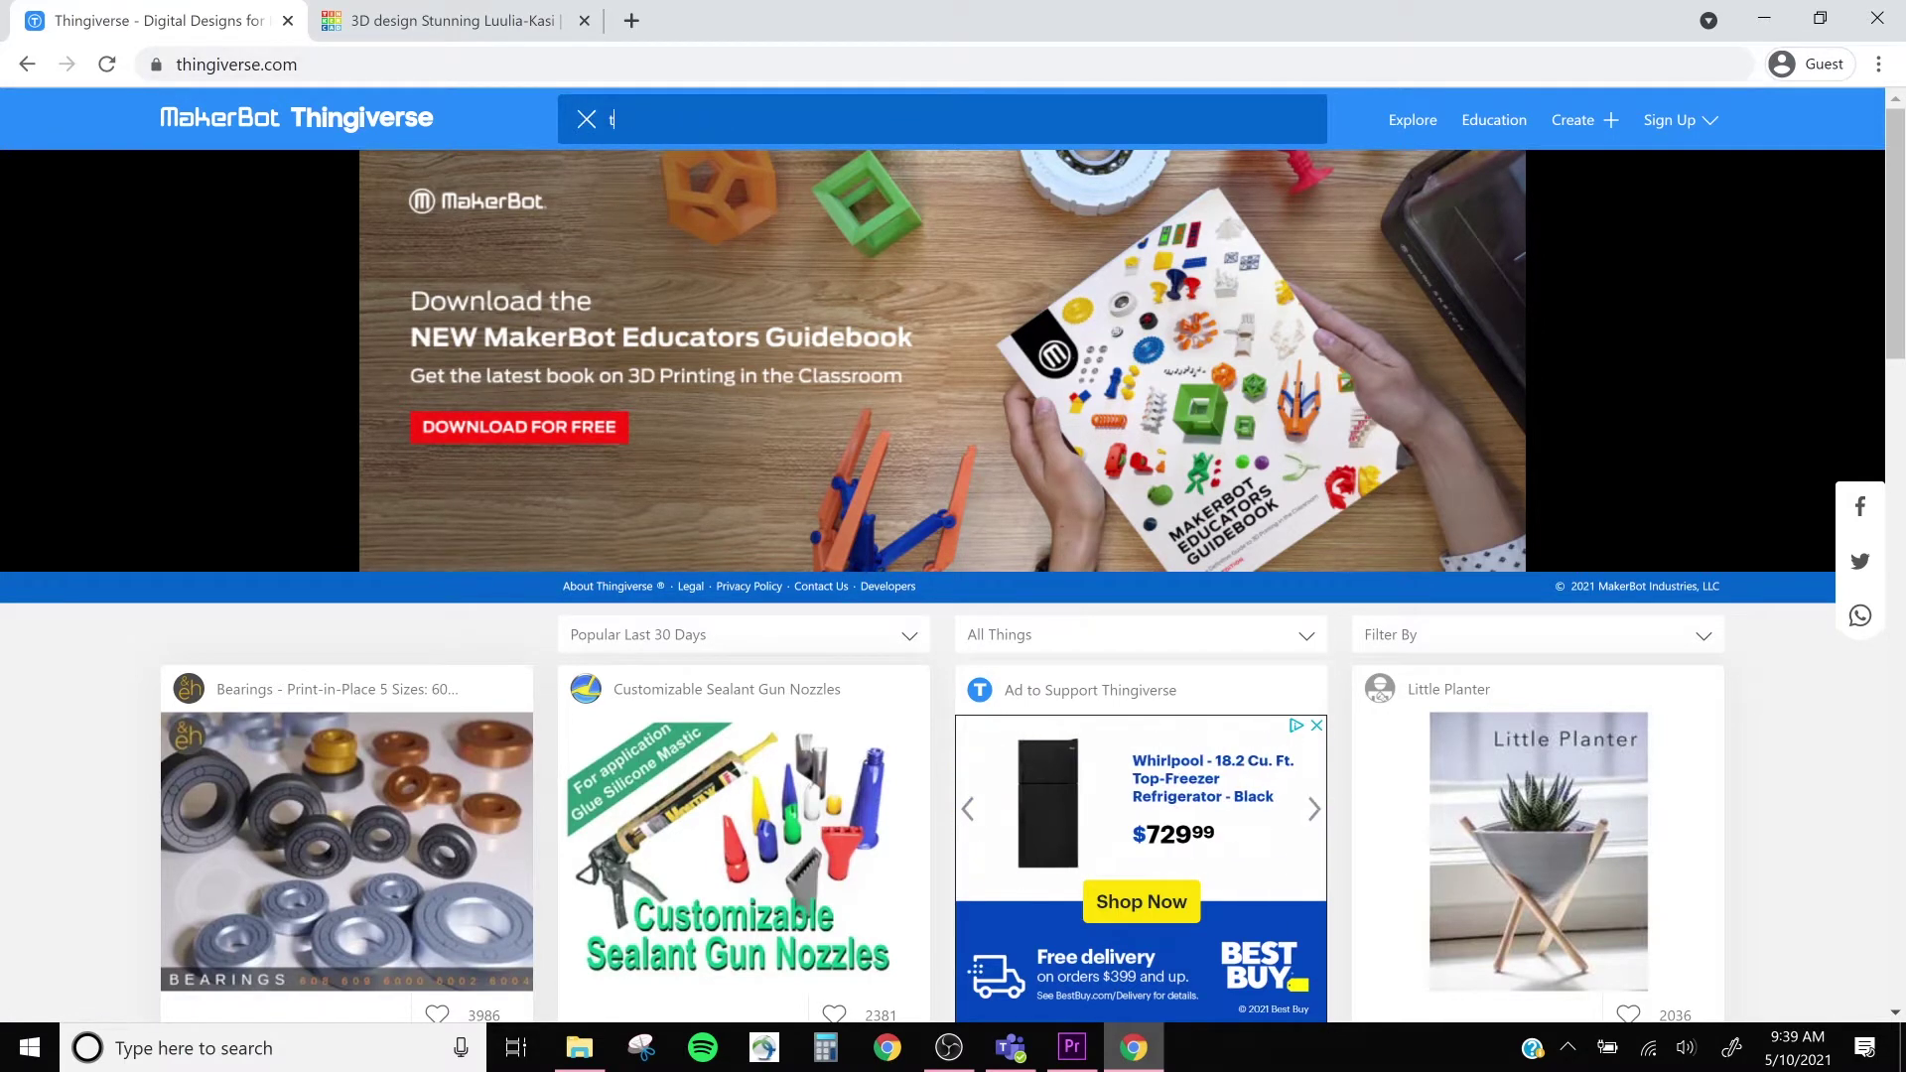
type("rophy")
key("Return")
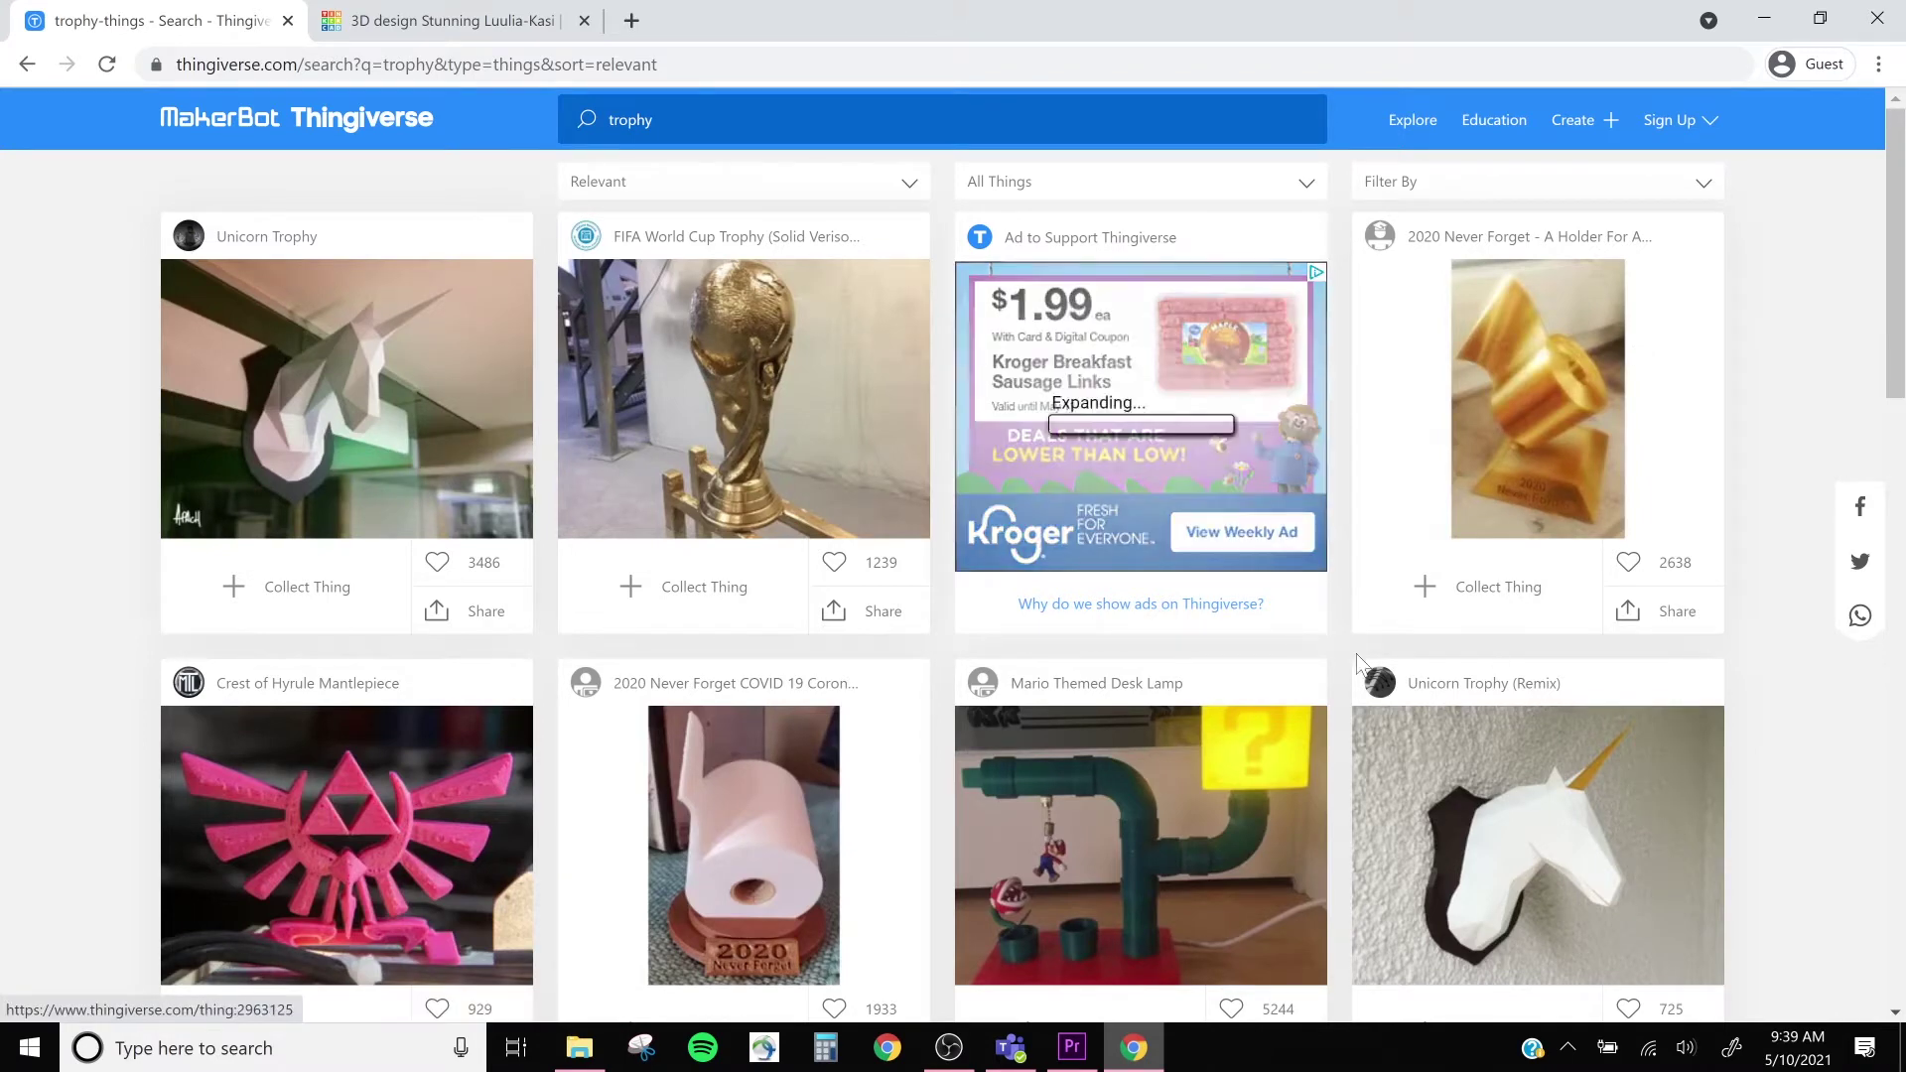
- Open the Trophy Cup 4 model from the trophy search results
scroll(959, 765, "down", 1)
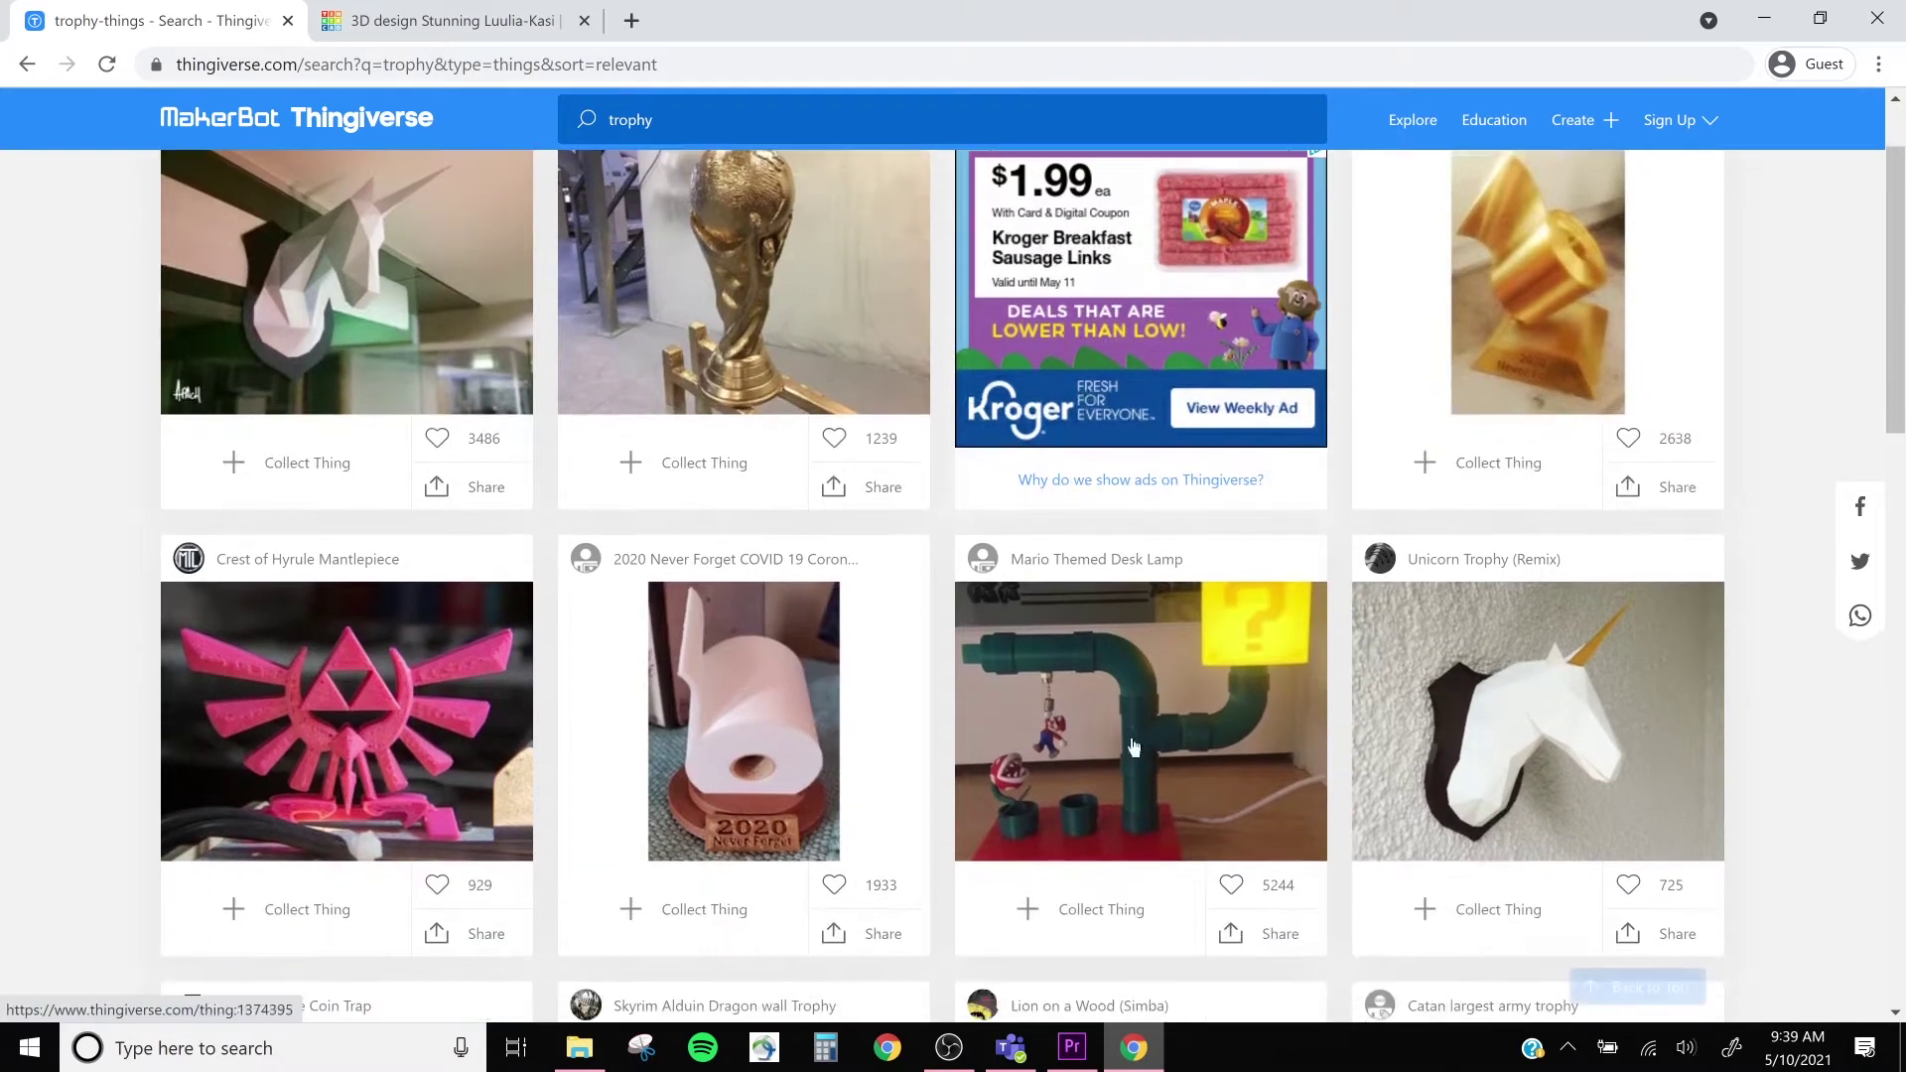
scroll(576, 744, "down", 4)
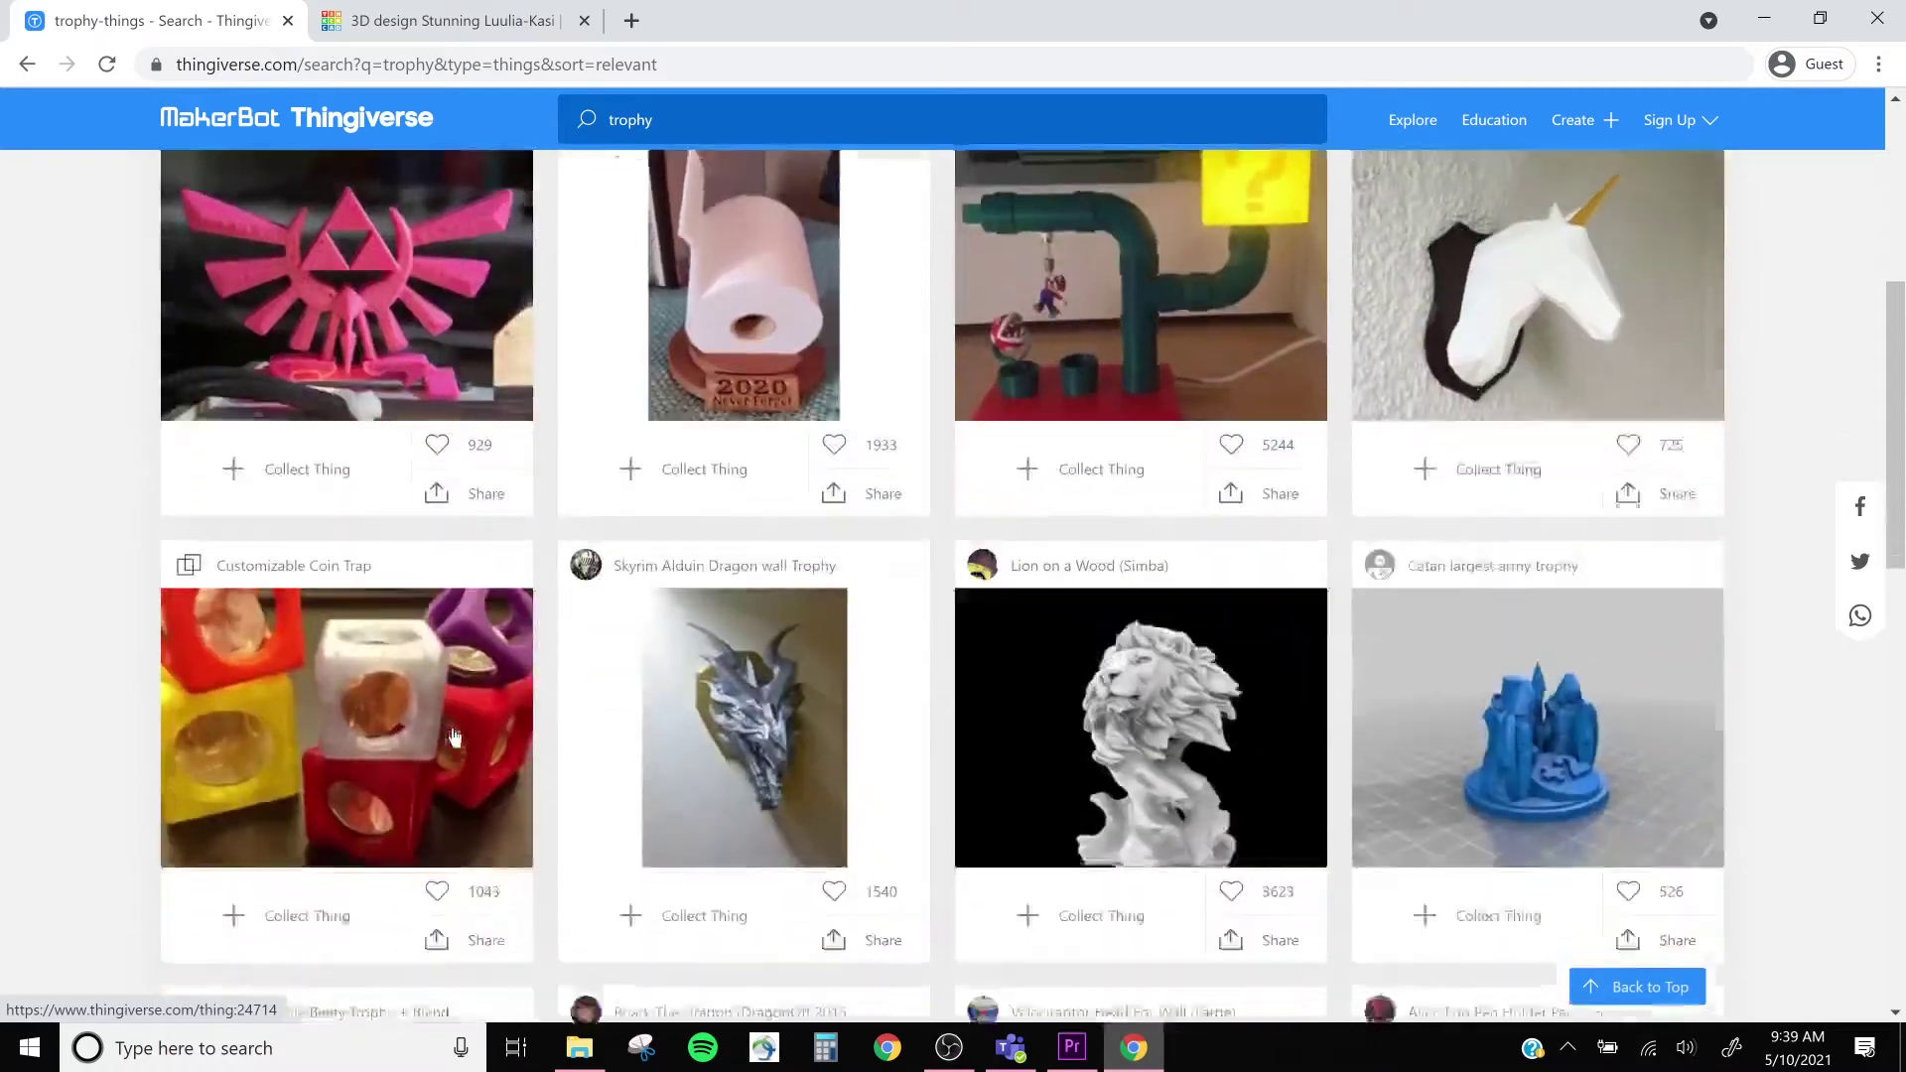
scroll(454, 736, "down", 8)
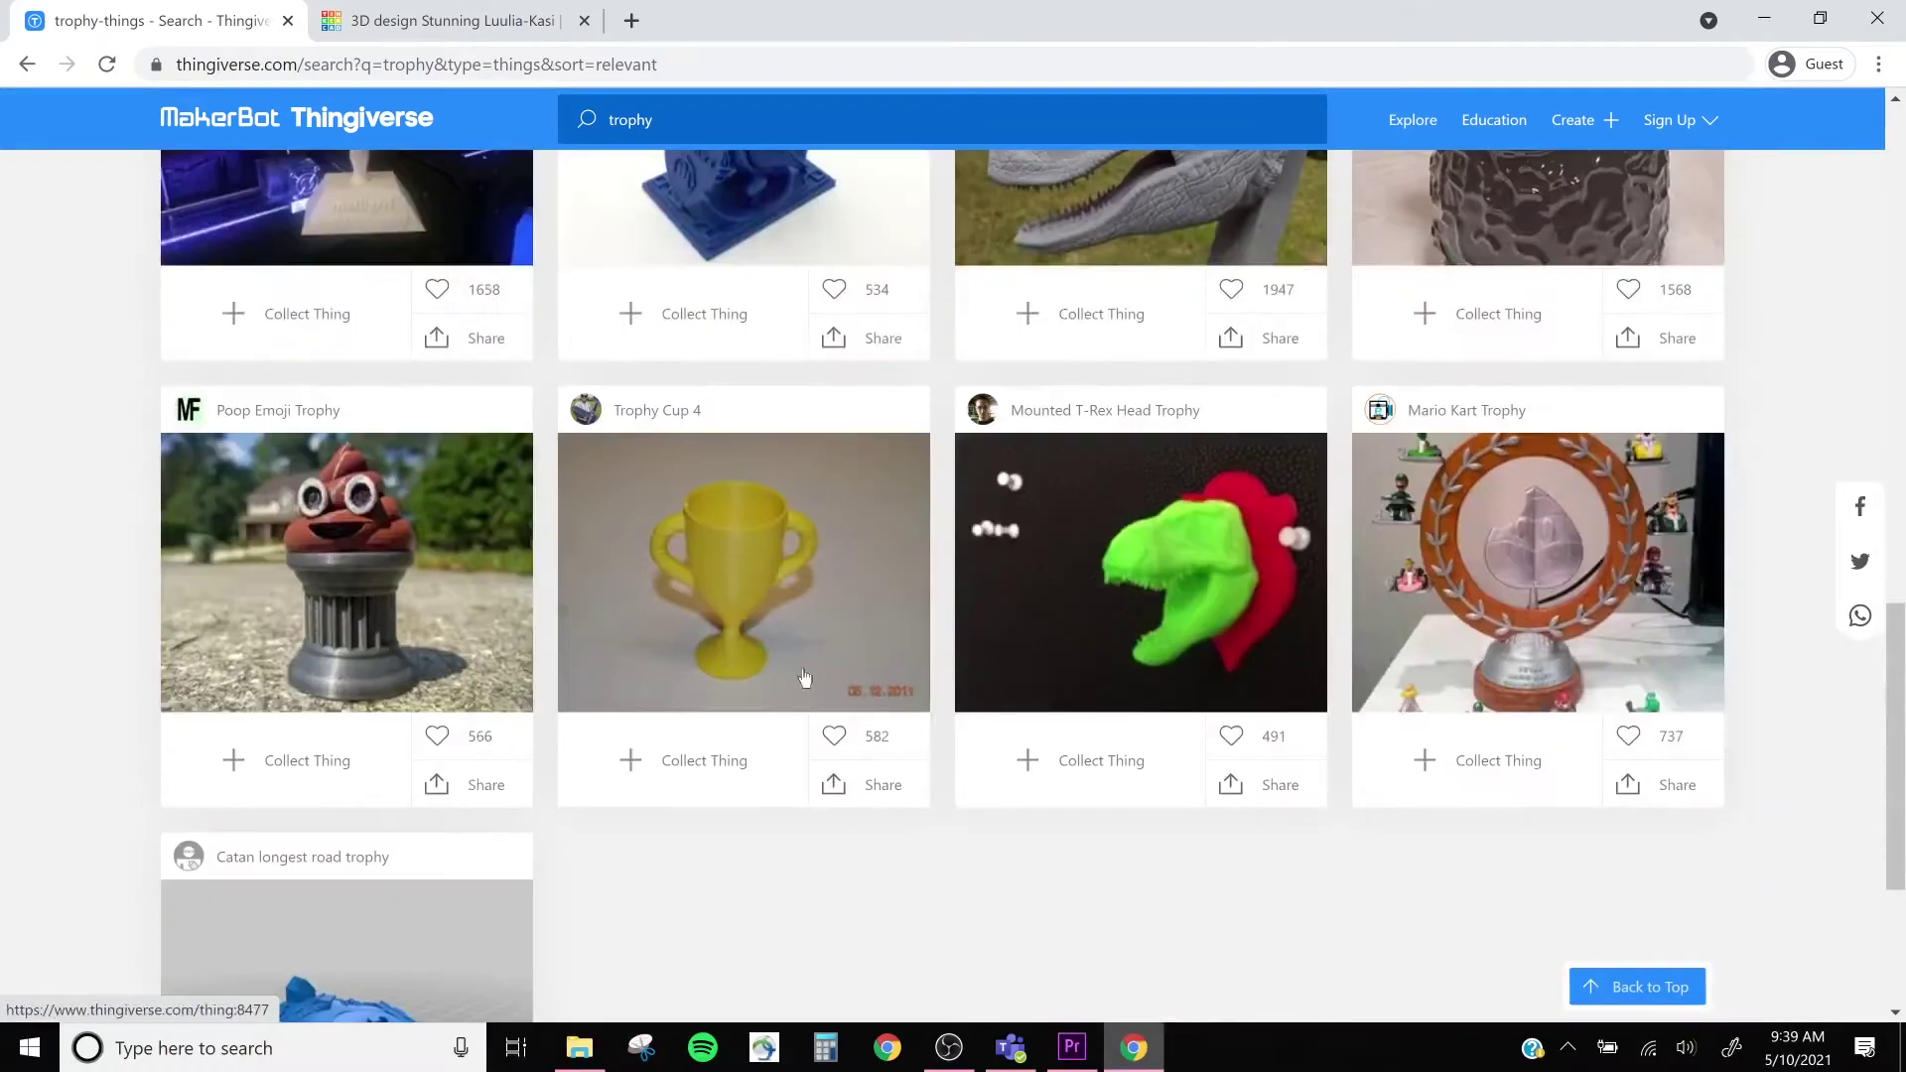
left_click(757, 617)
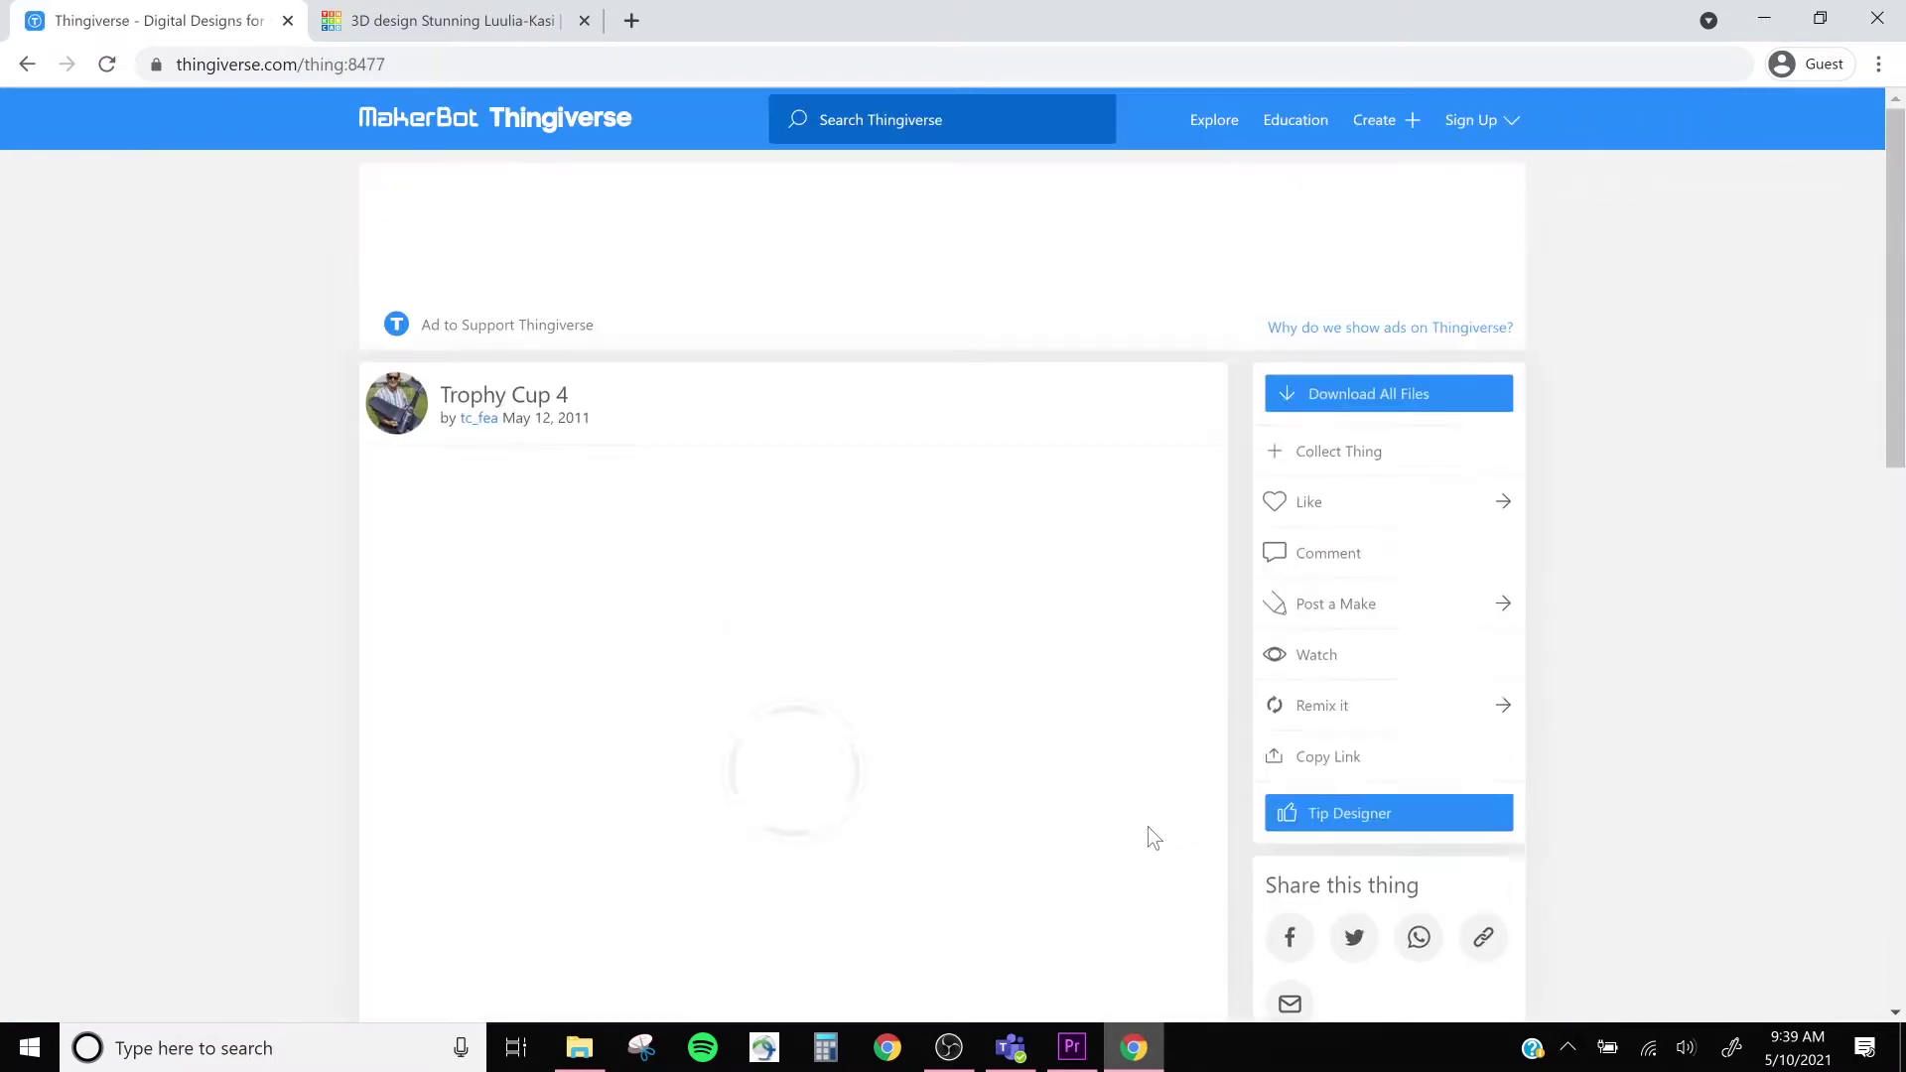
- Examine the Trophy Cup 4 page, including the blue 3D preview, the summary and the license section
scroll(965, 752, "down", 4)
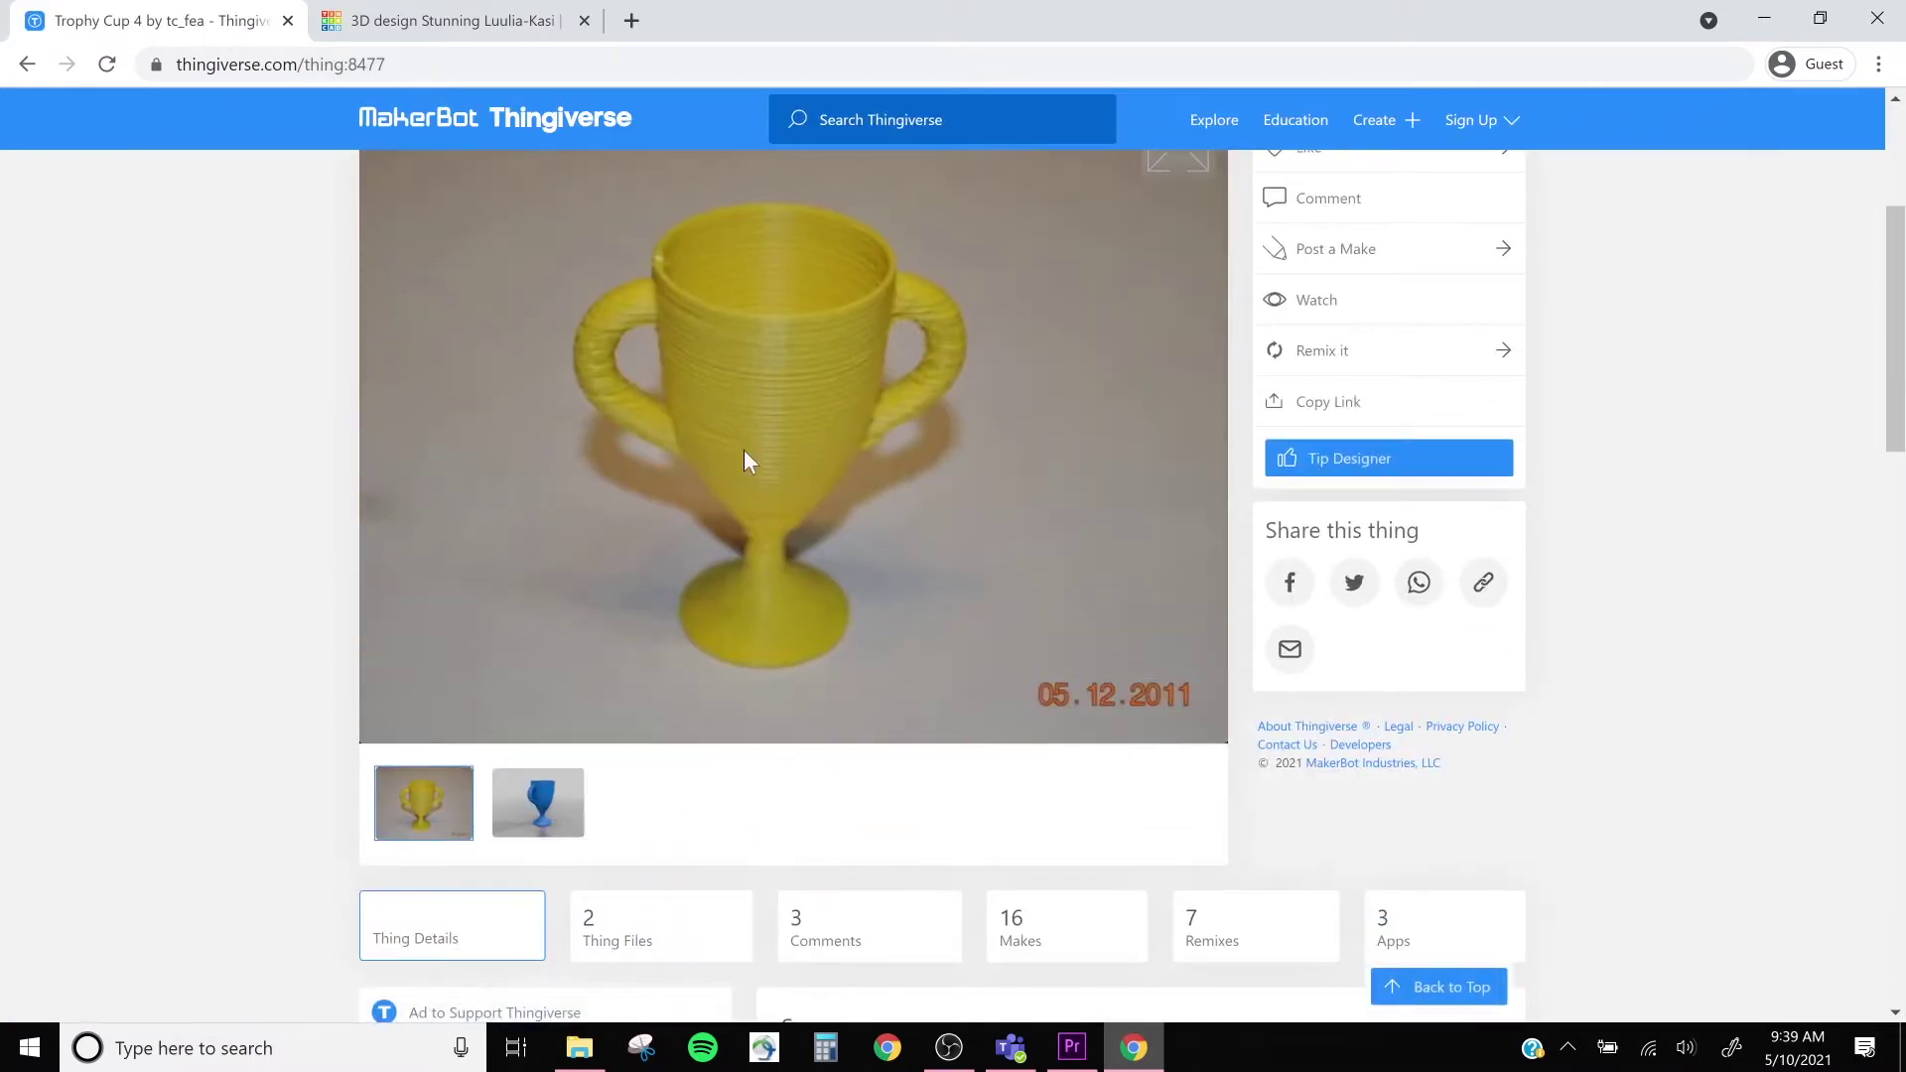
left_click(538, 818)
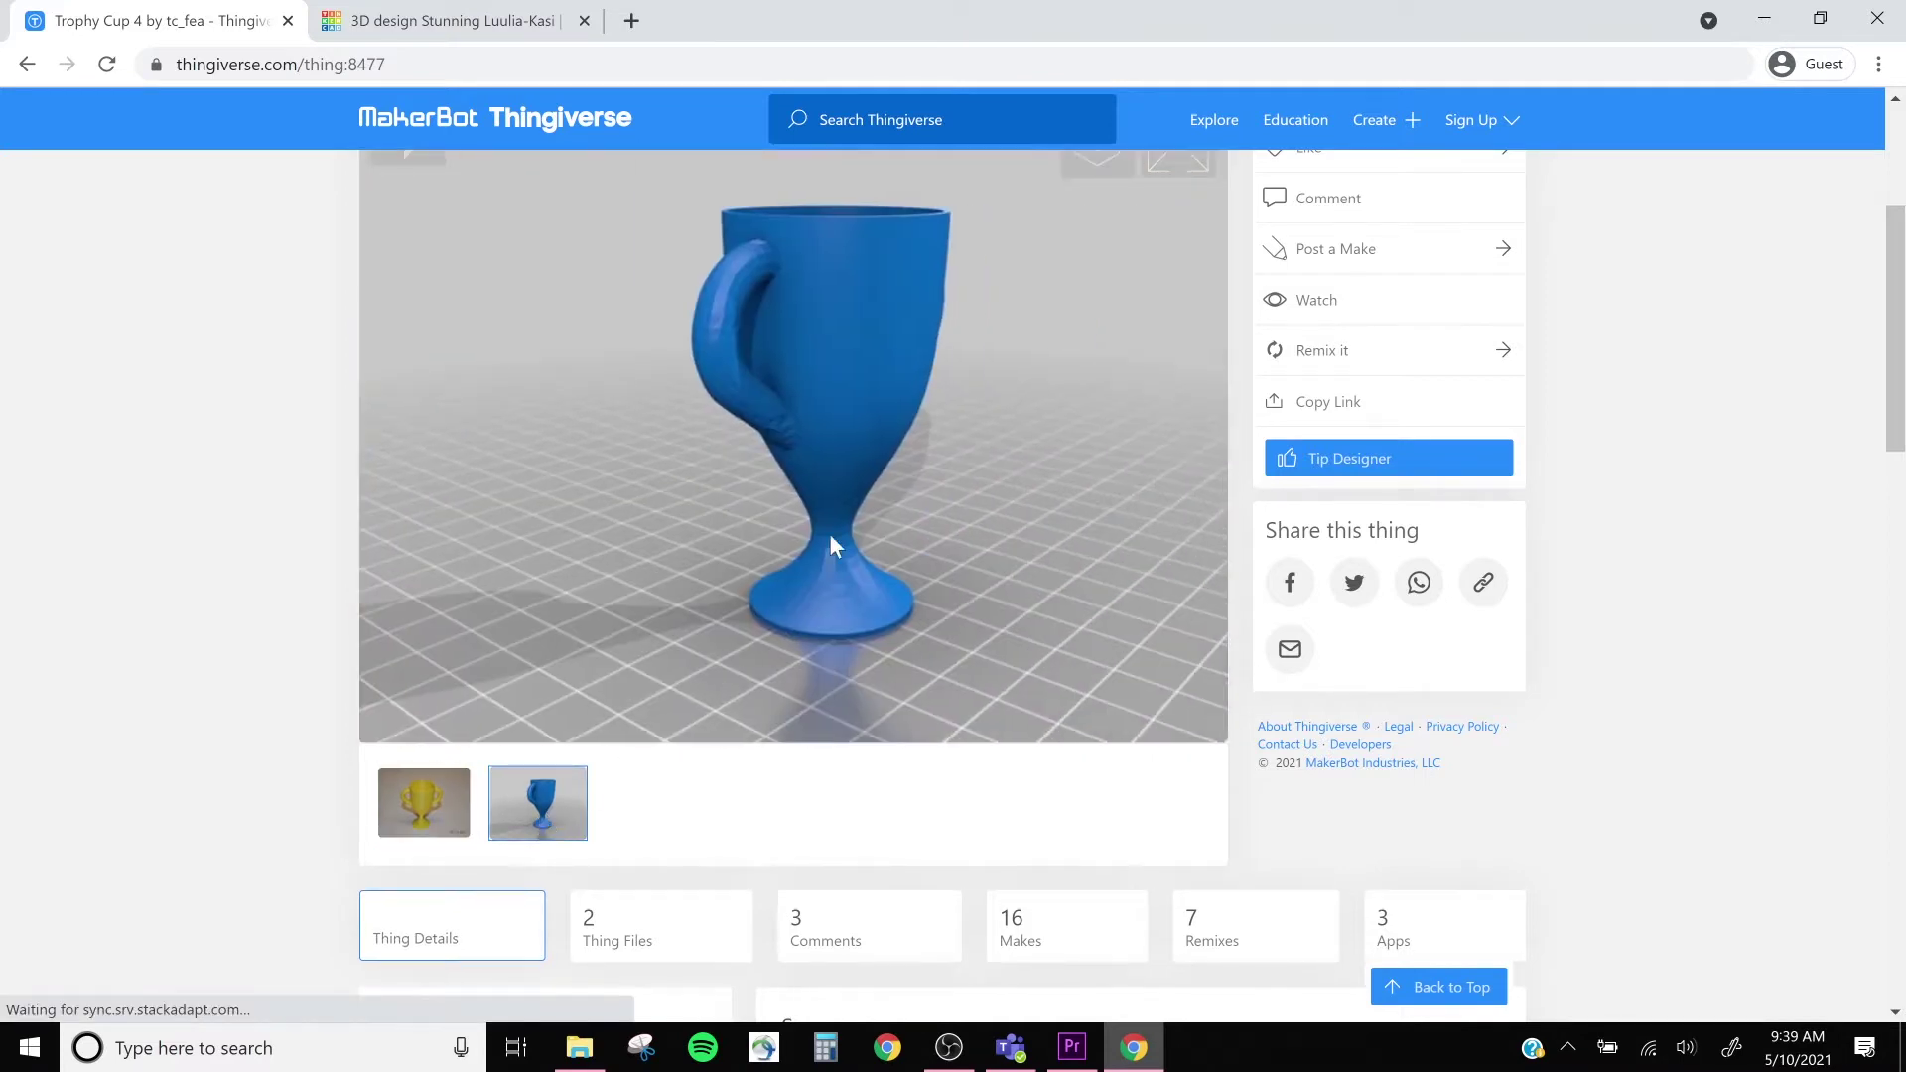
scroll(860, 452, "up", 2)
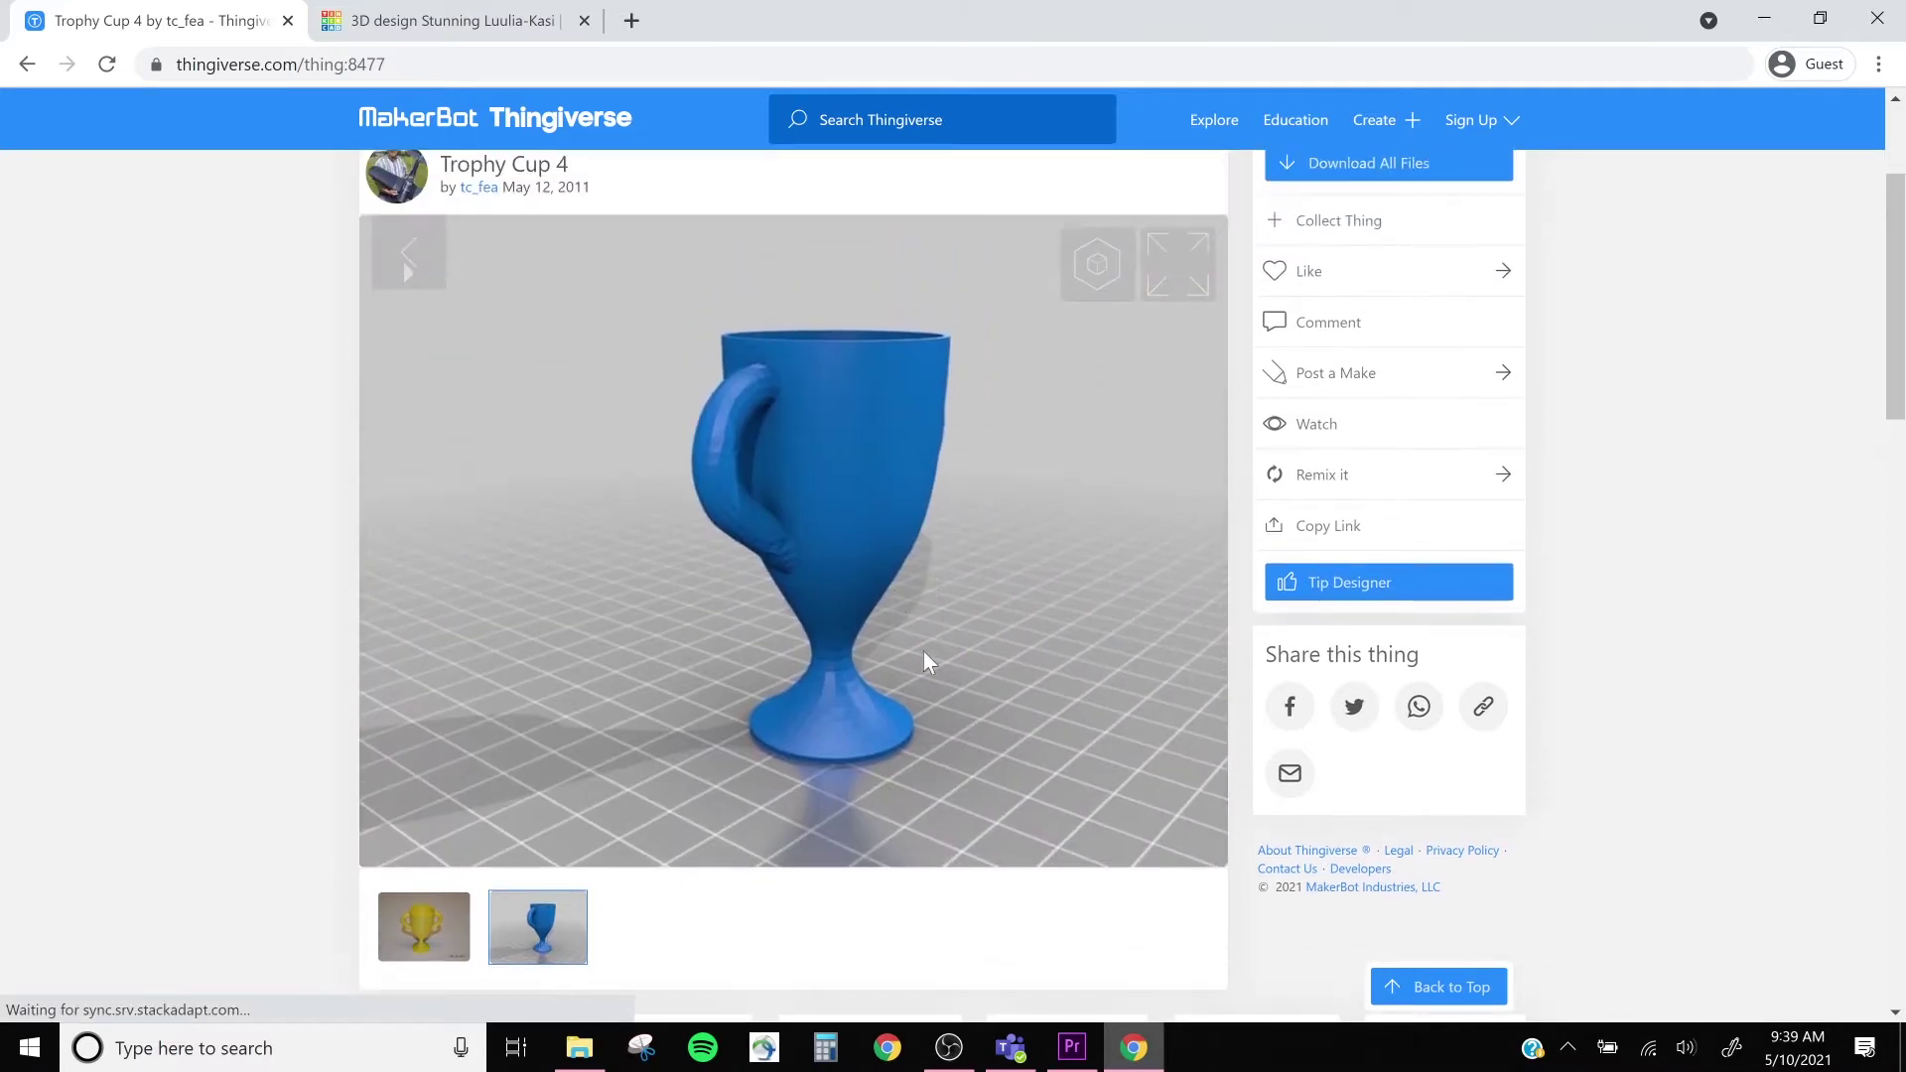
scroll(931, 687, "up", 1)
scroll(935, 783, "down", 6)
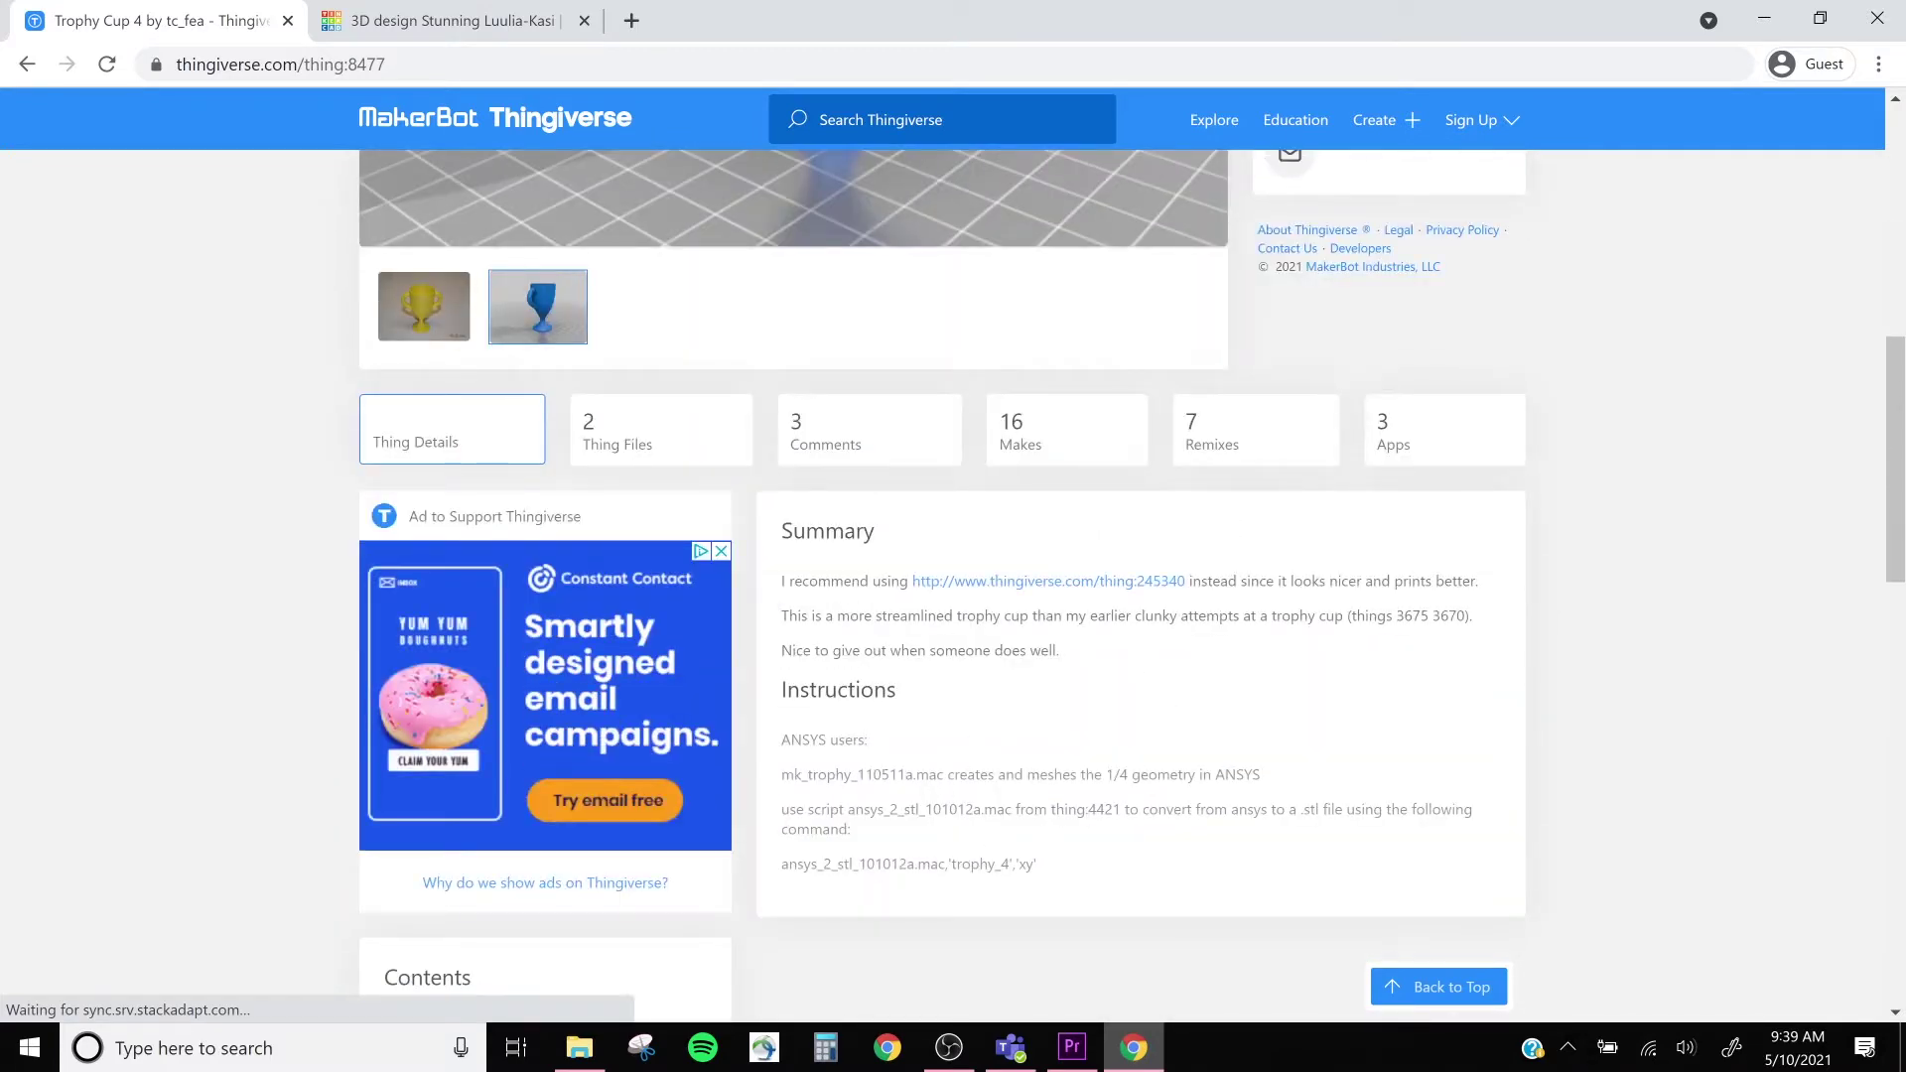
scroll(1022, 799, "down", 6)
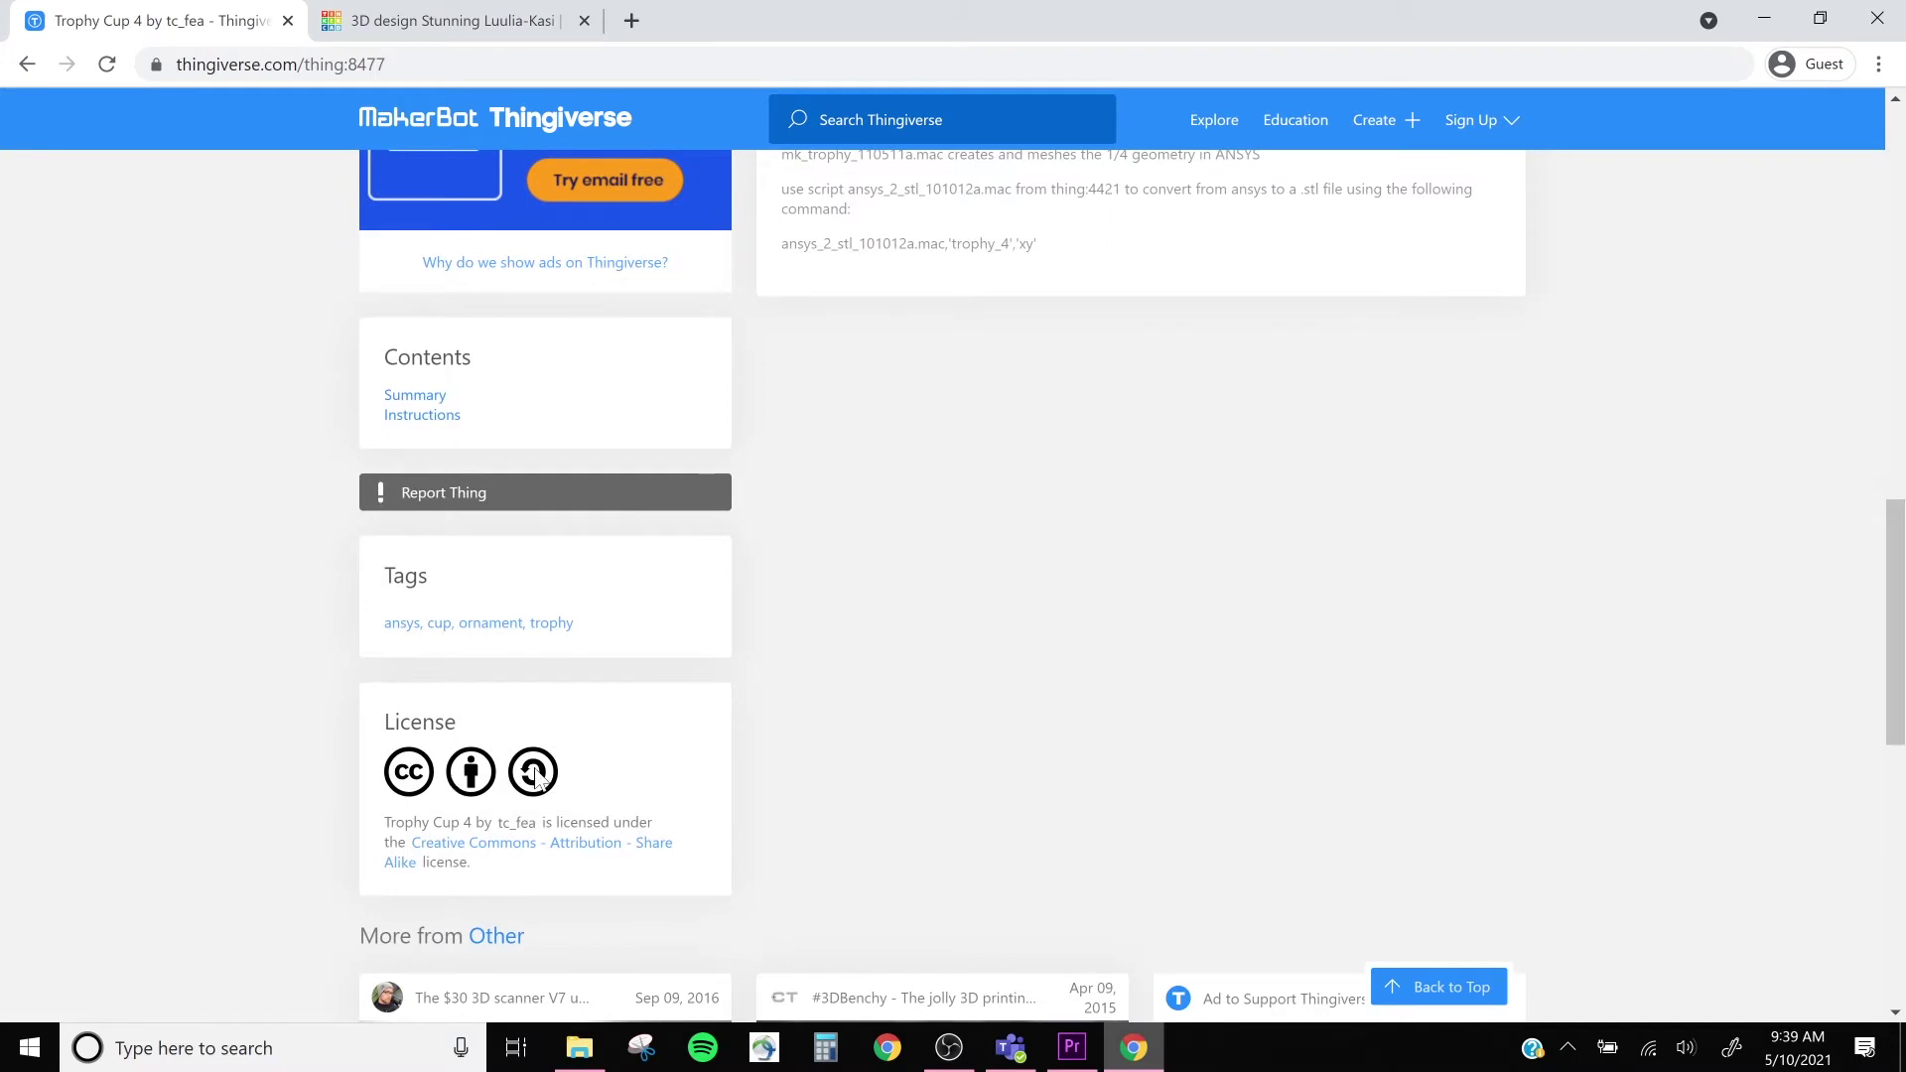
- Open the model's Creative Commons Attribution-Share Alike license and read the permitted uses and terms
left_click(591, 842)
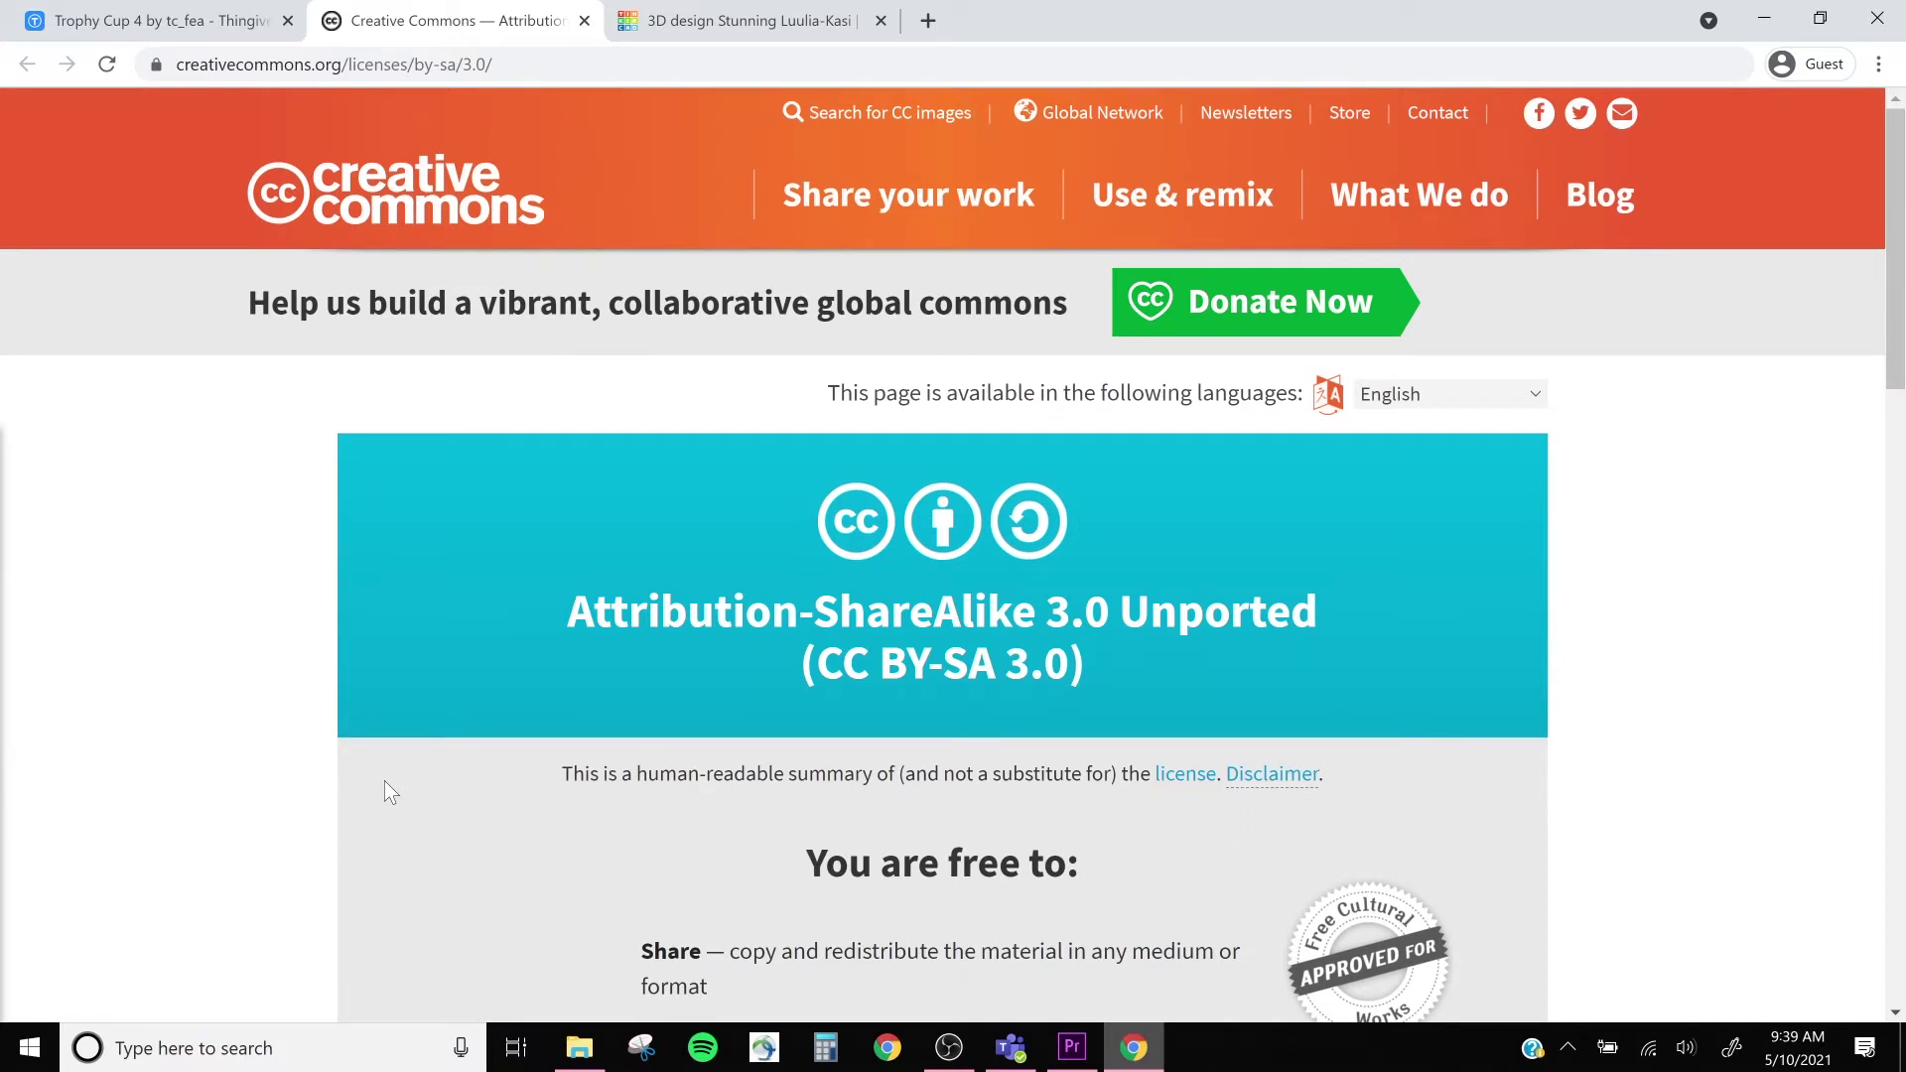
scroll(385, 781, "down", 3)
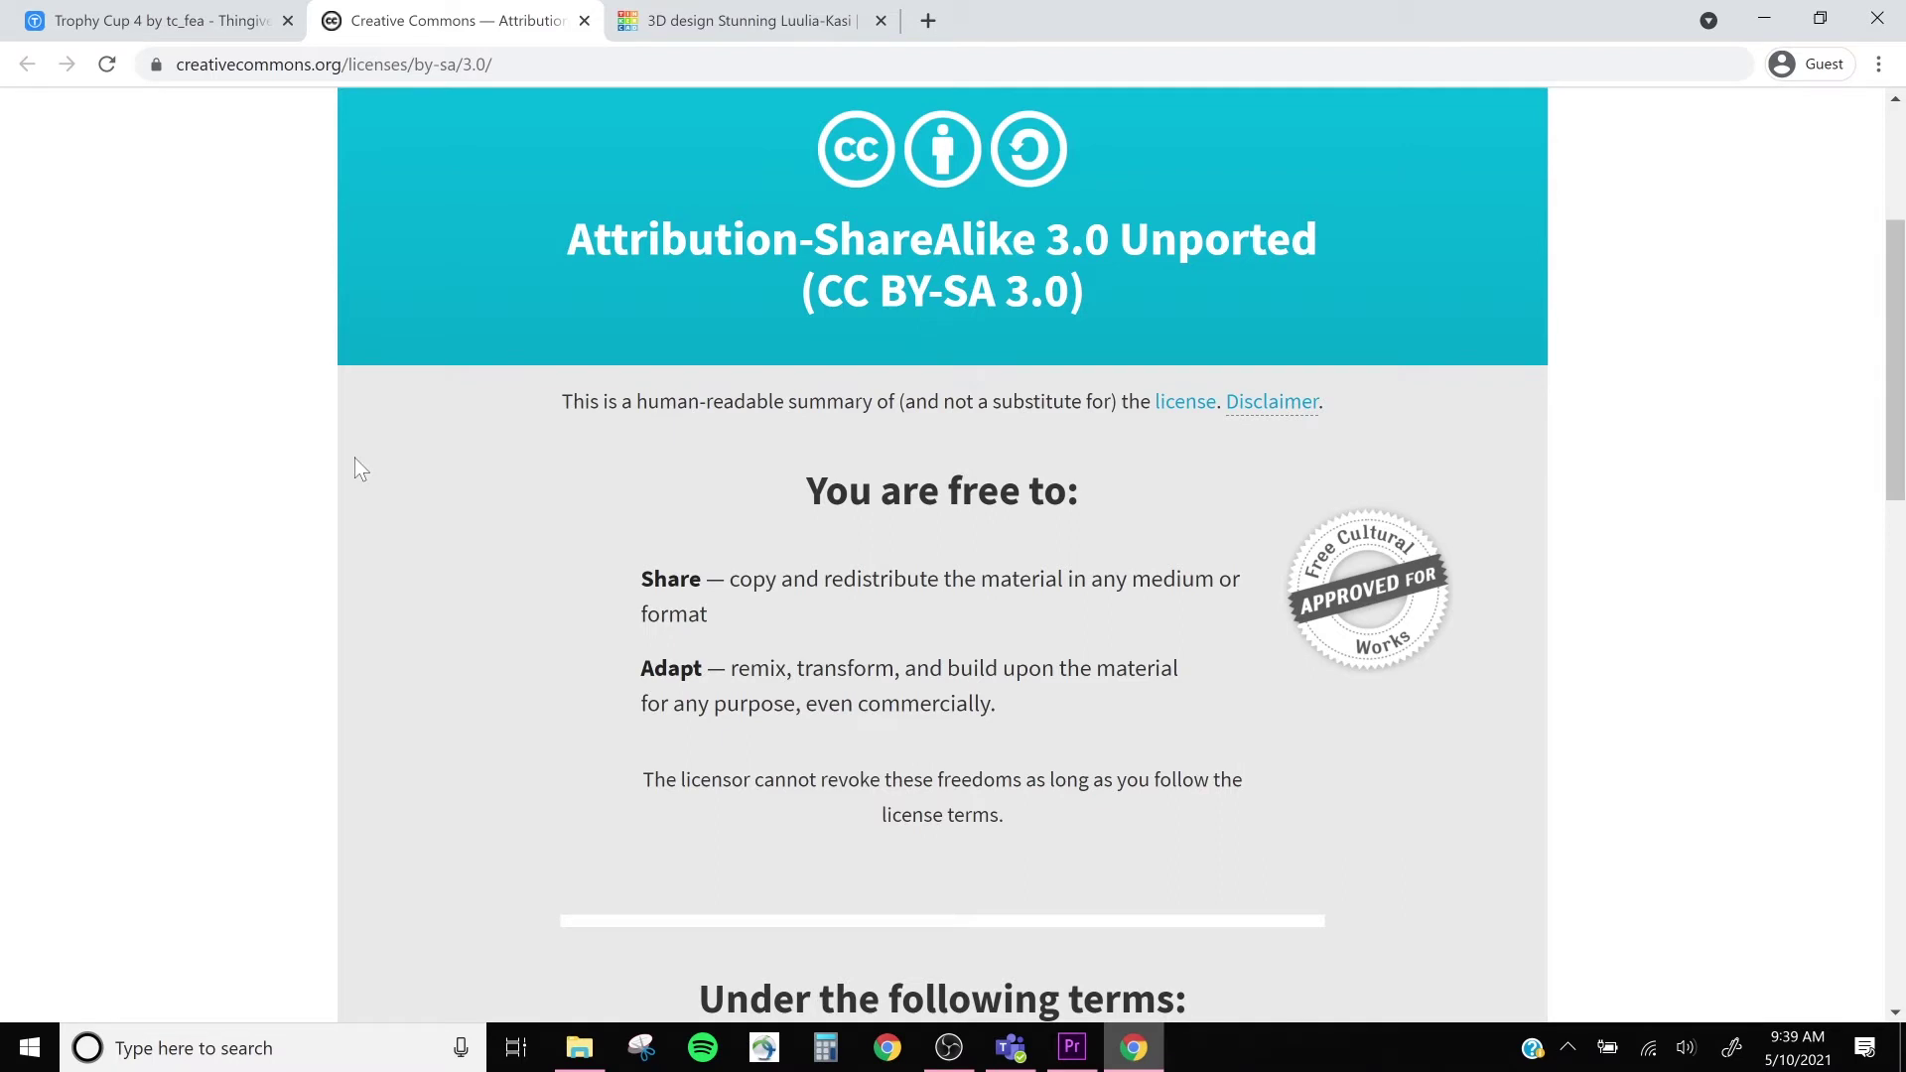
scroll(633, 722, "down", 3)
scroll(633, 720, "down", 2)
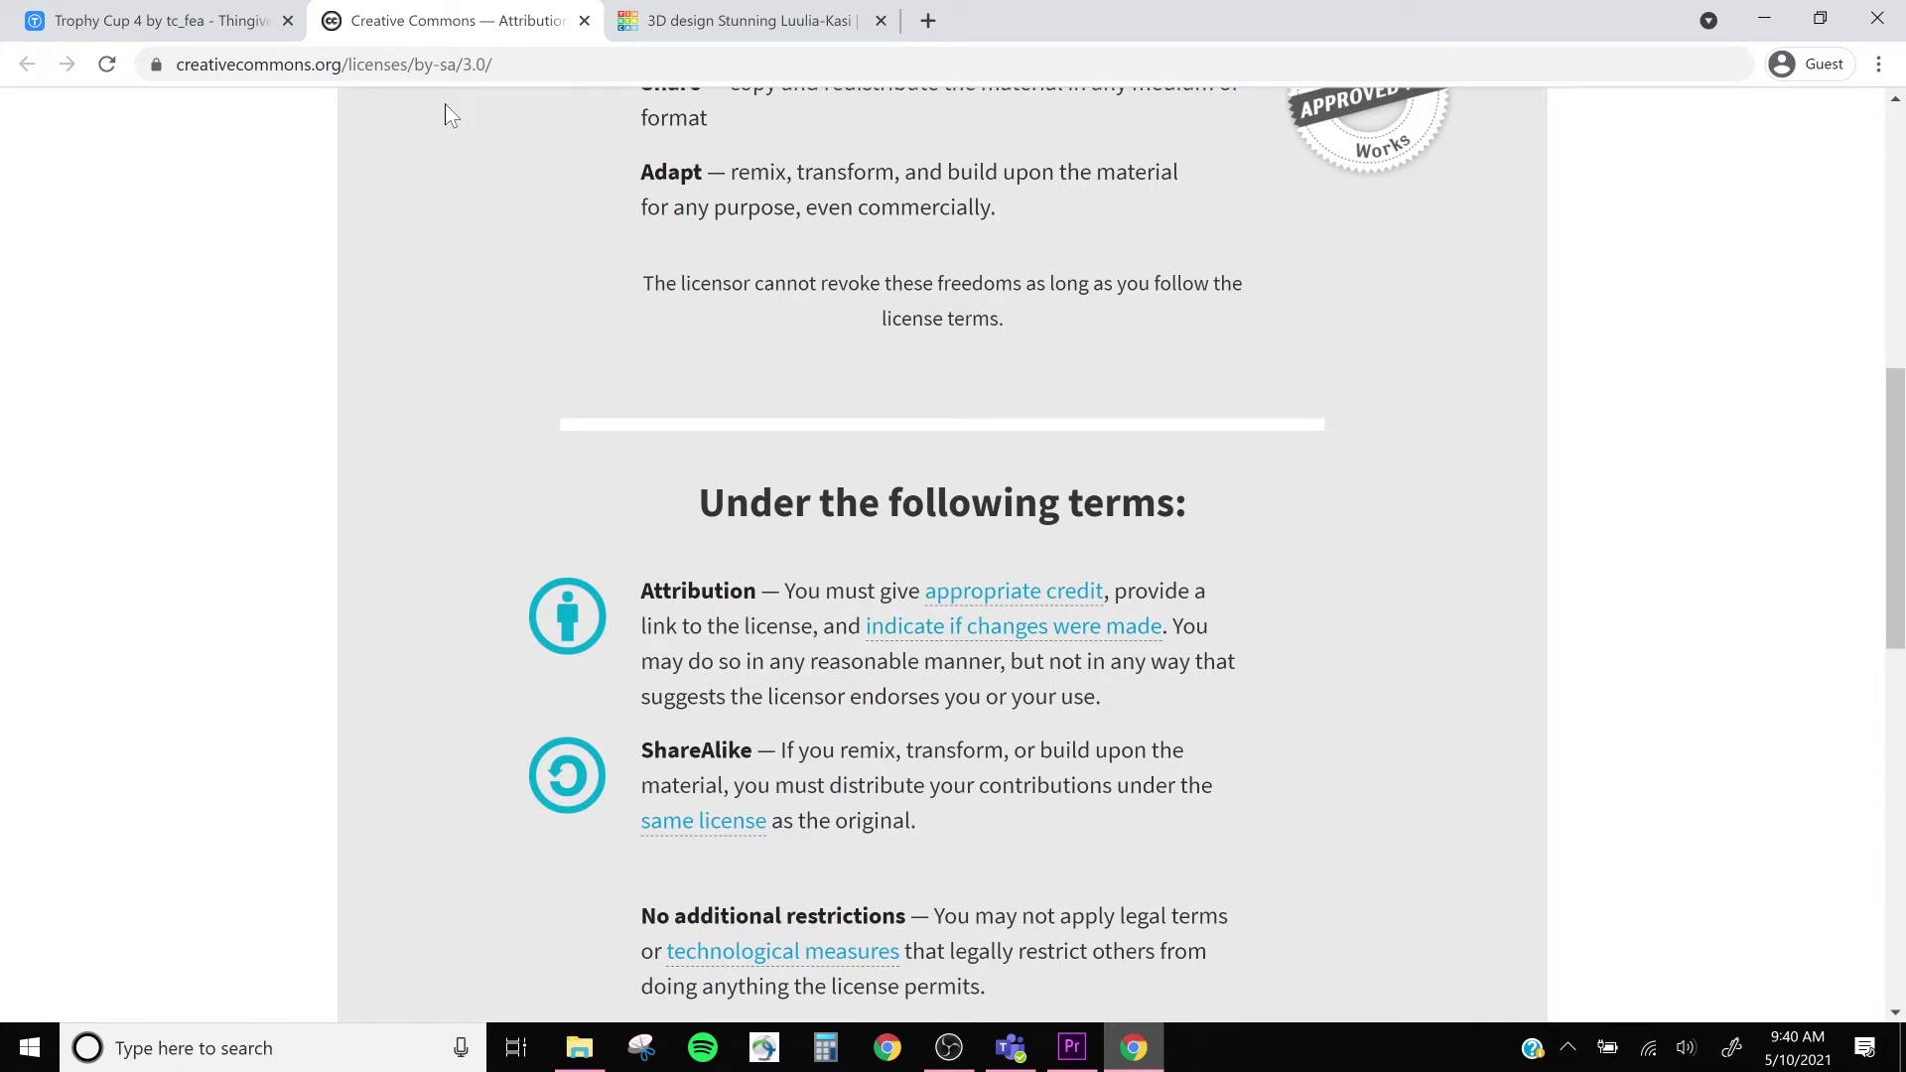
- Return to the Trophy Cup 4 page, download all its files and open the downloaded zip archive
left_click(197, 22)
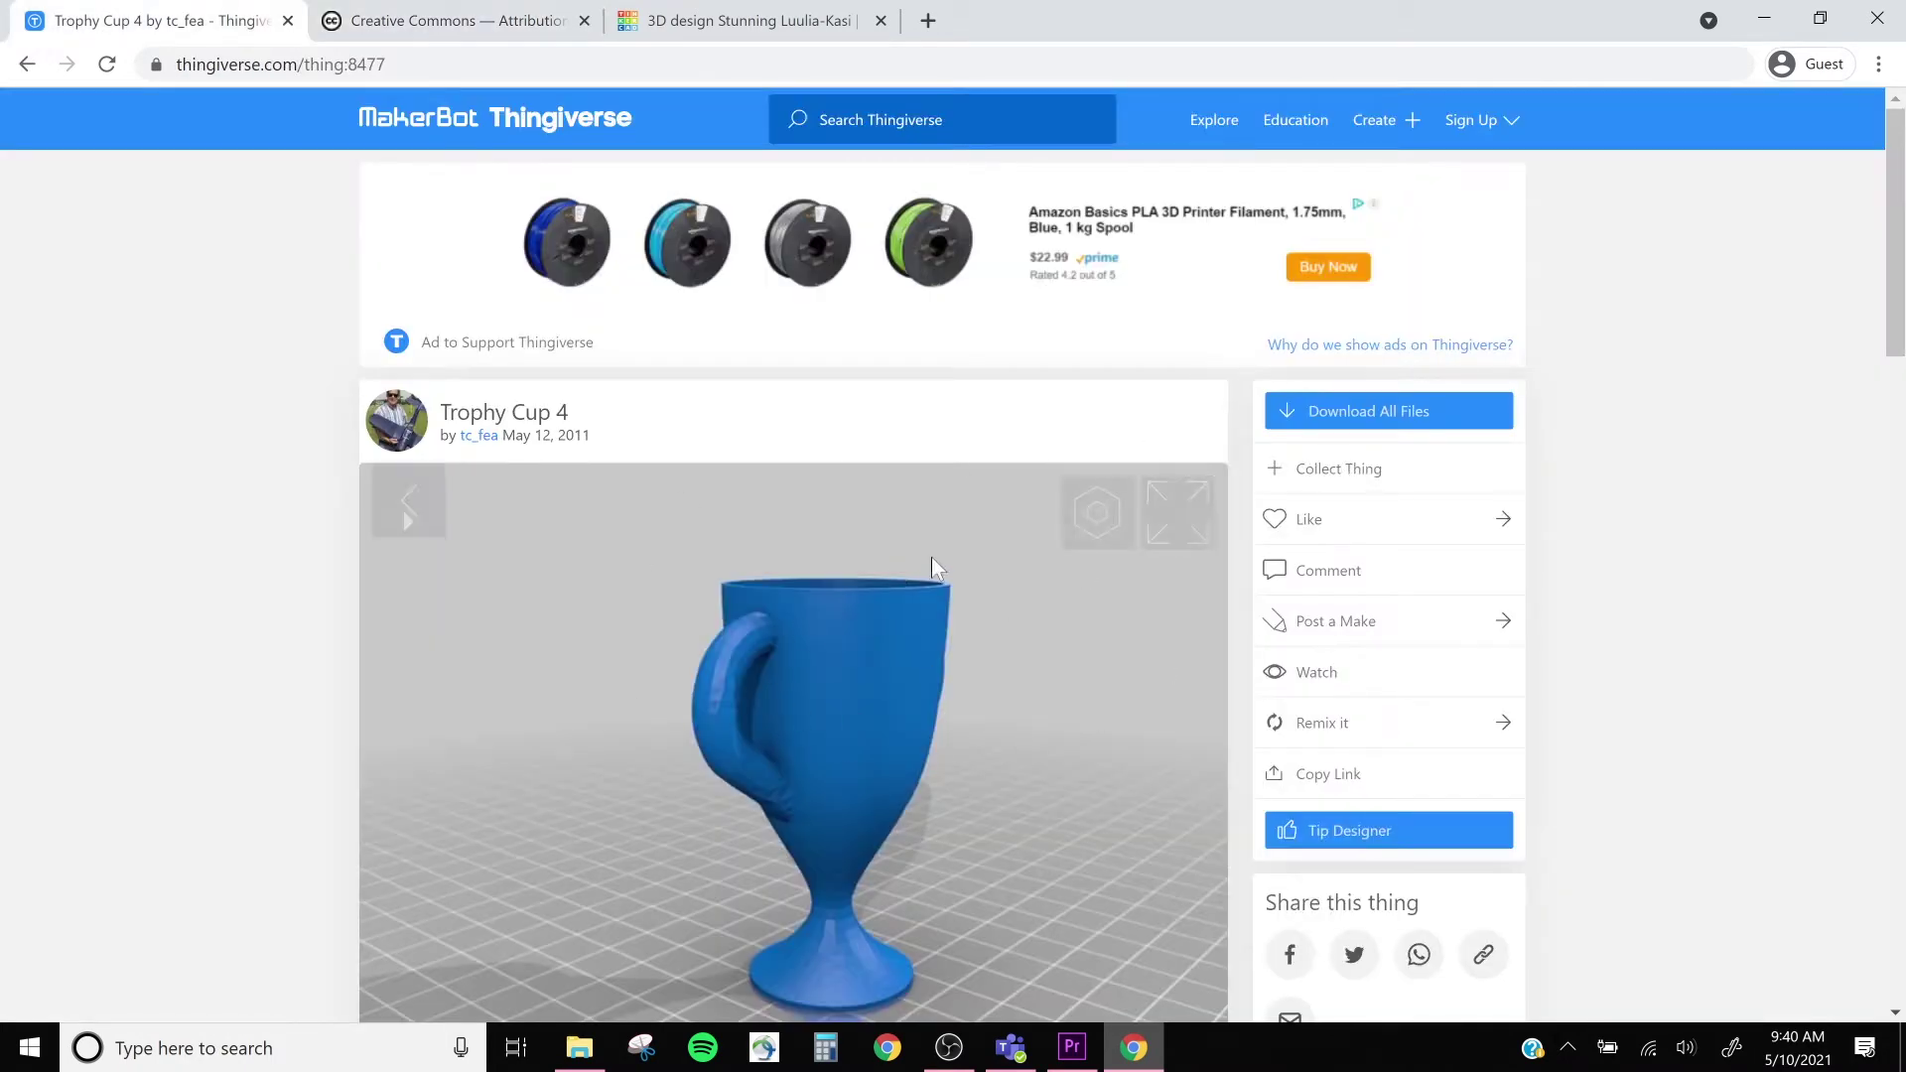
left_click(1384, 422)
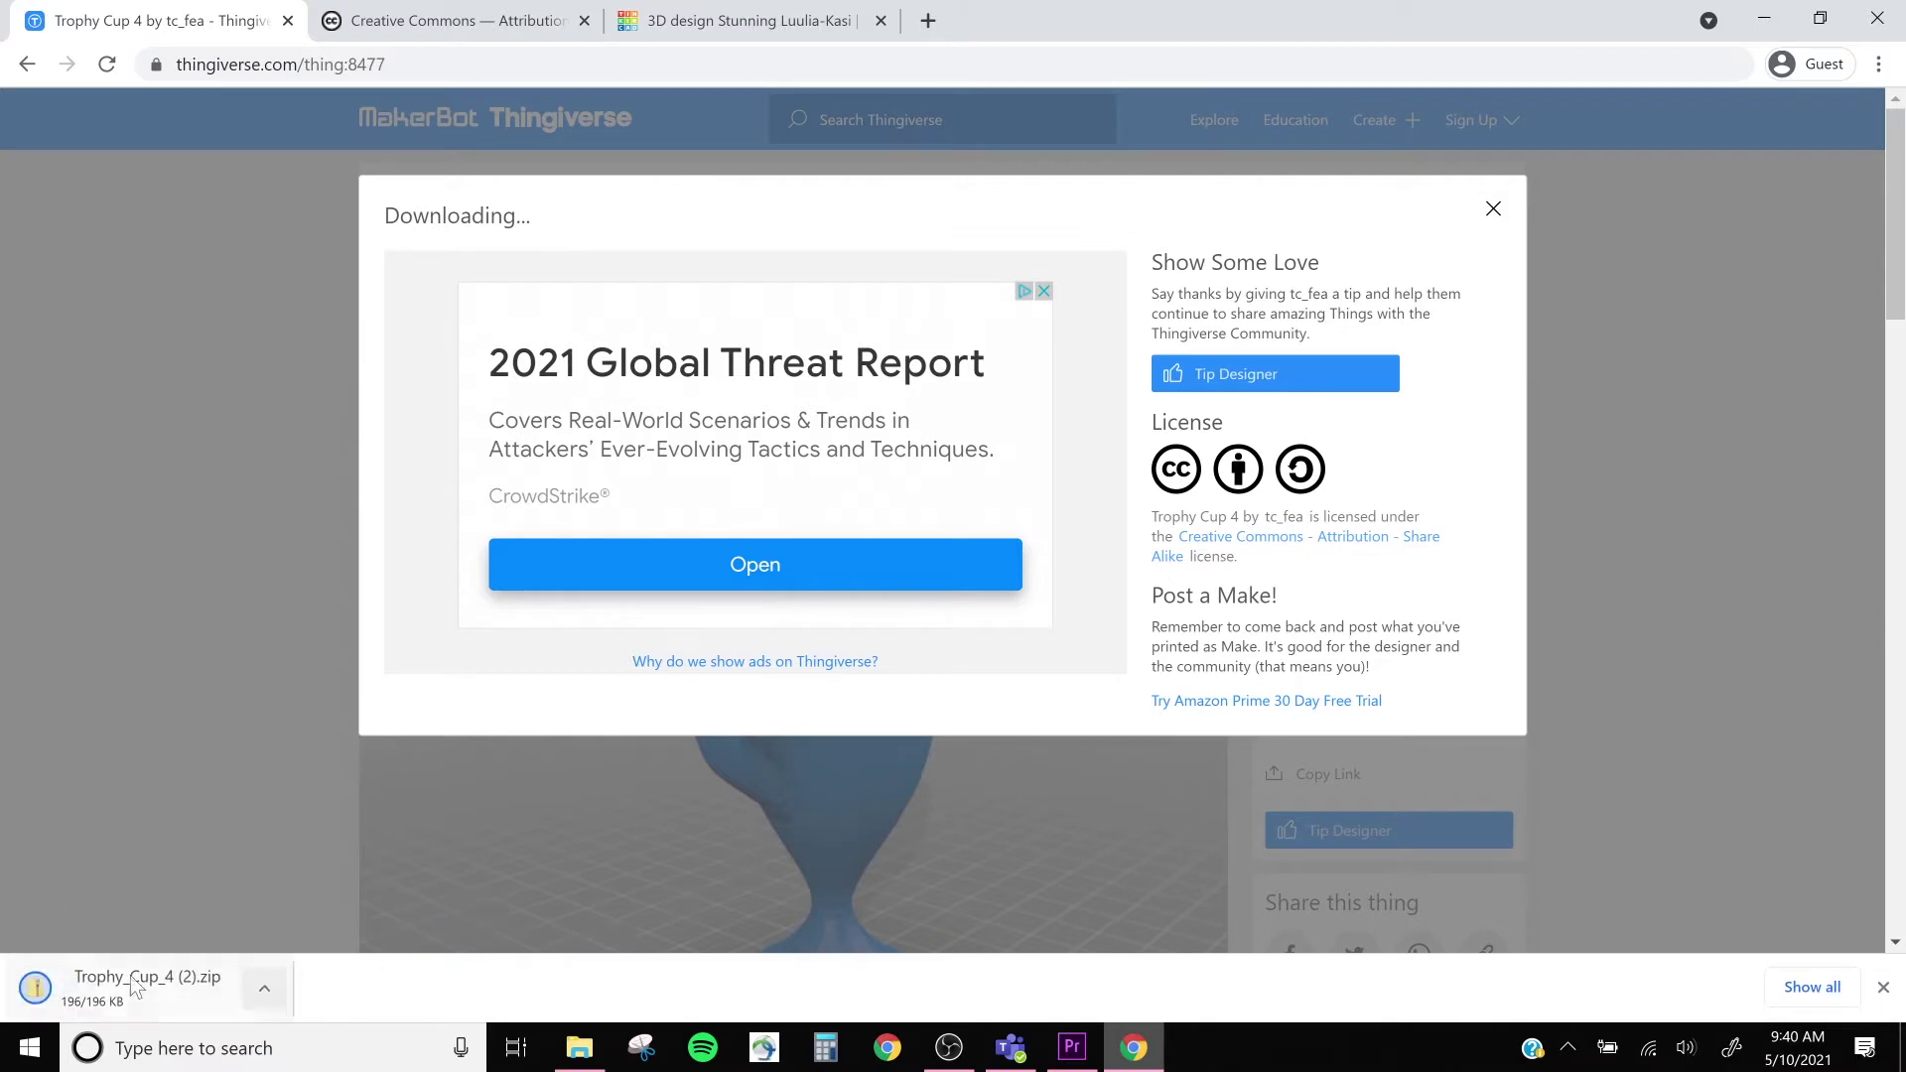
left_click(124, 986)
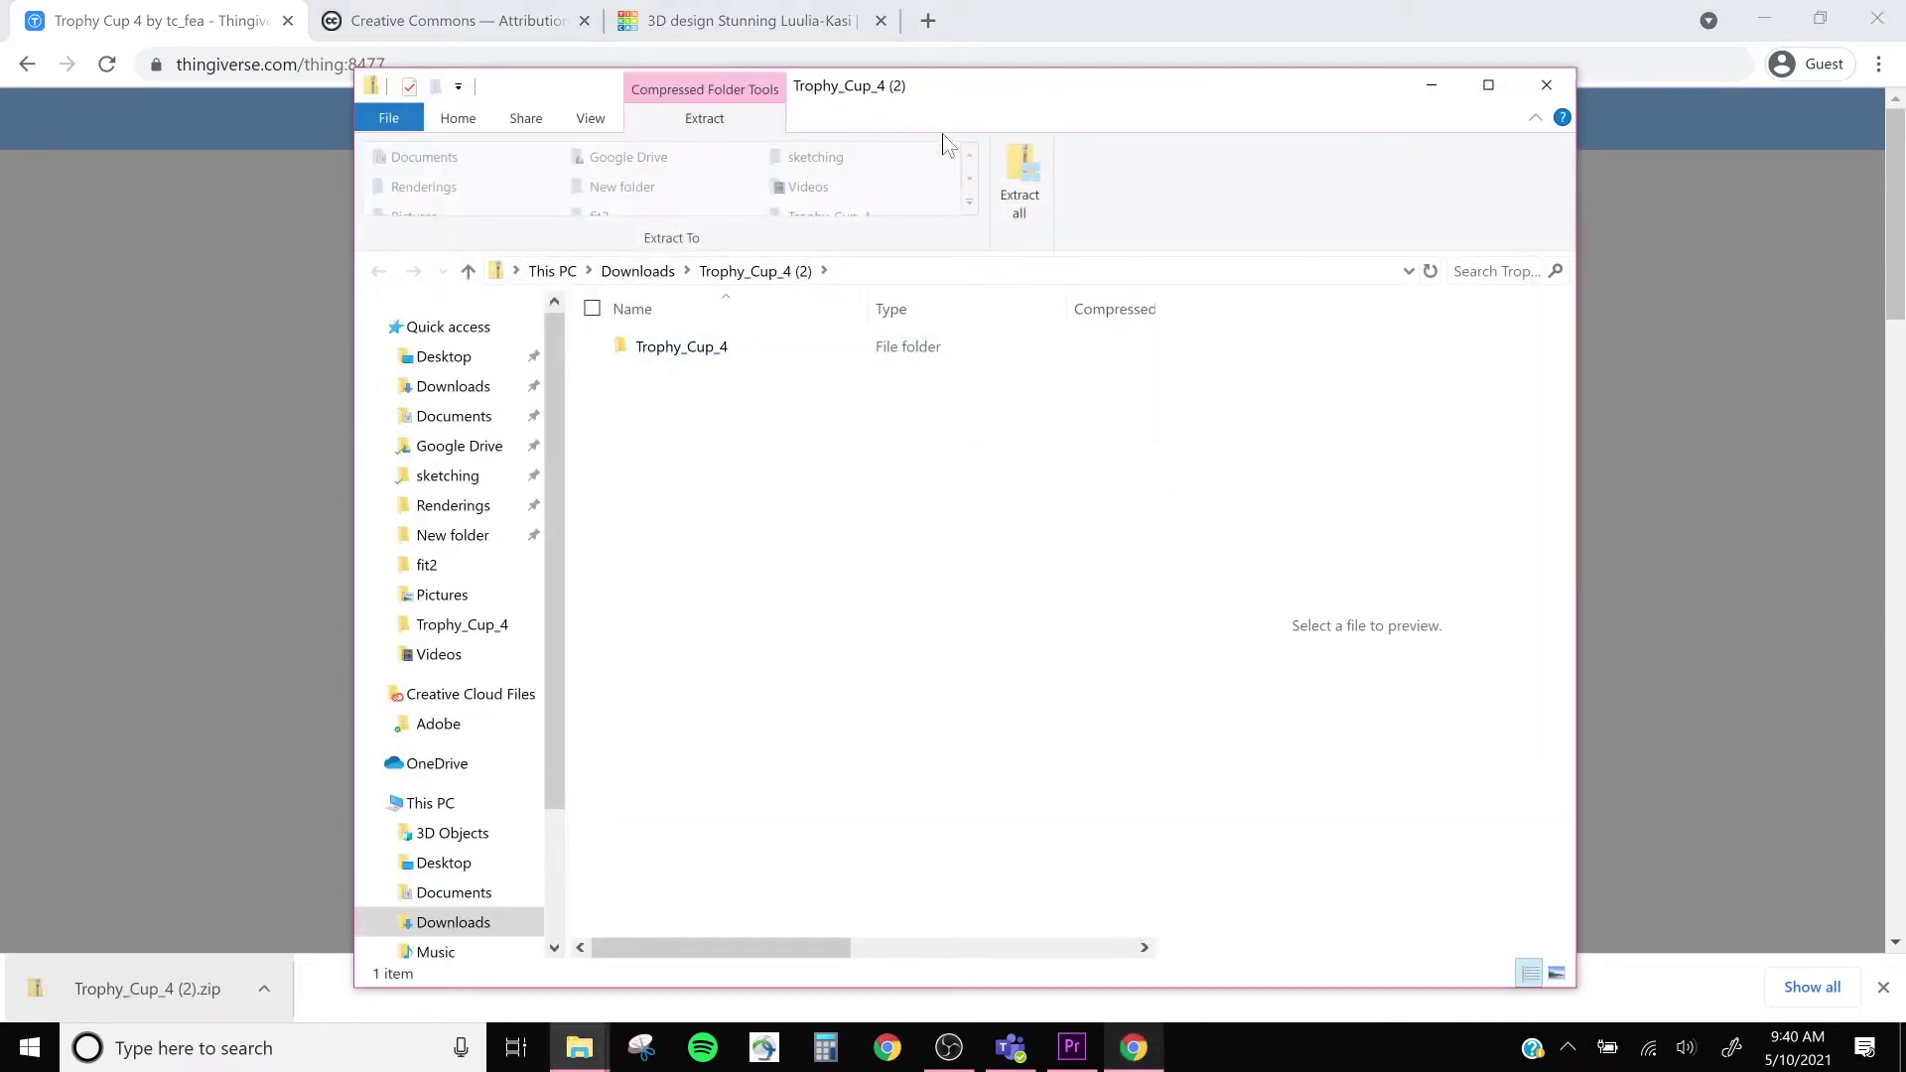
- Extract the archive to the default Trophy_Cup_4 (2) folder in Downloads and close both folder windows
left_click(1022, 171)
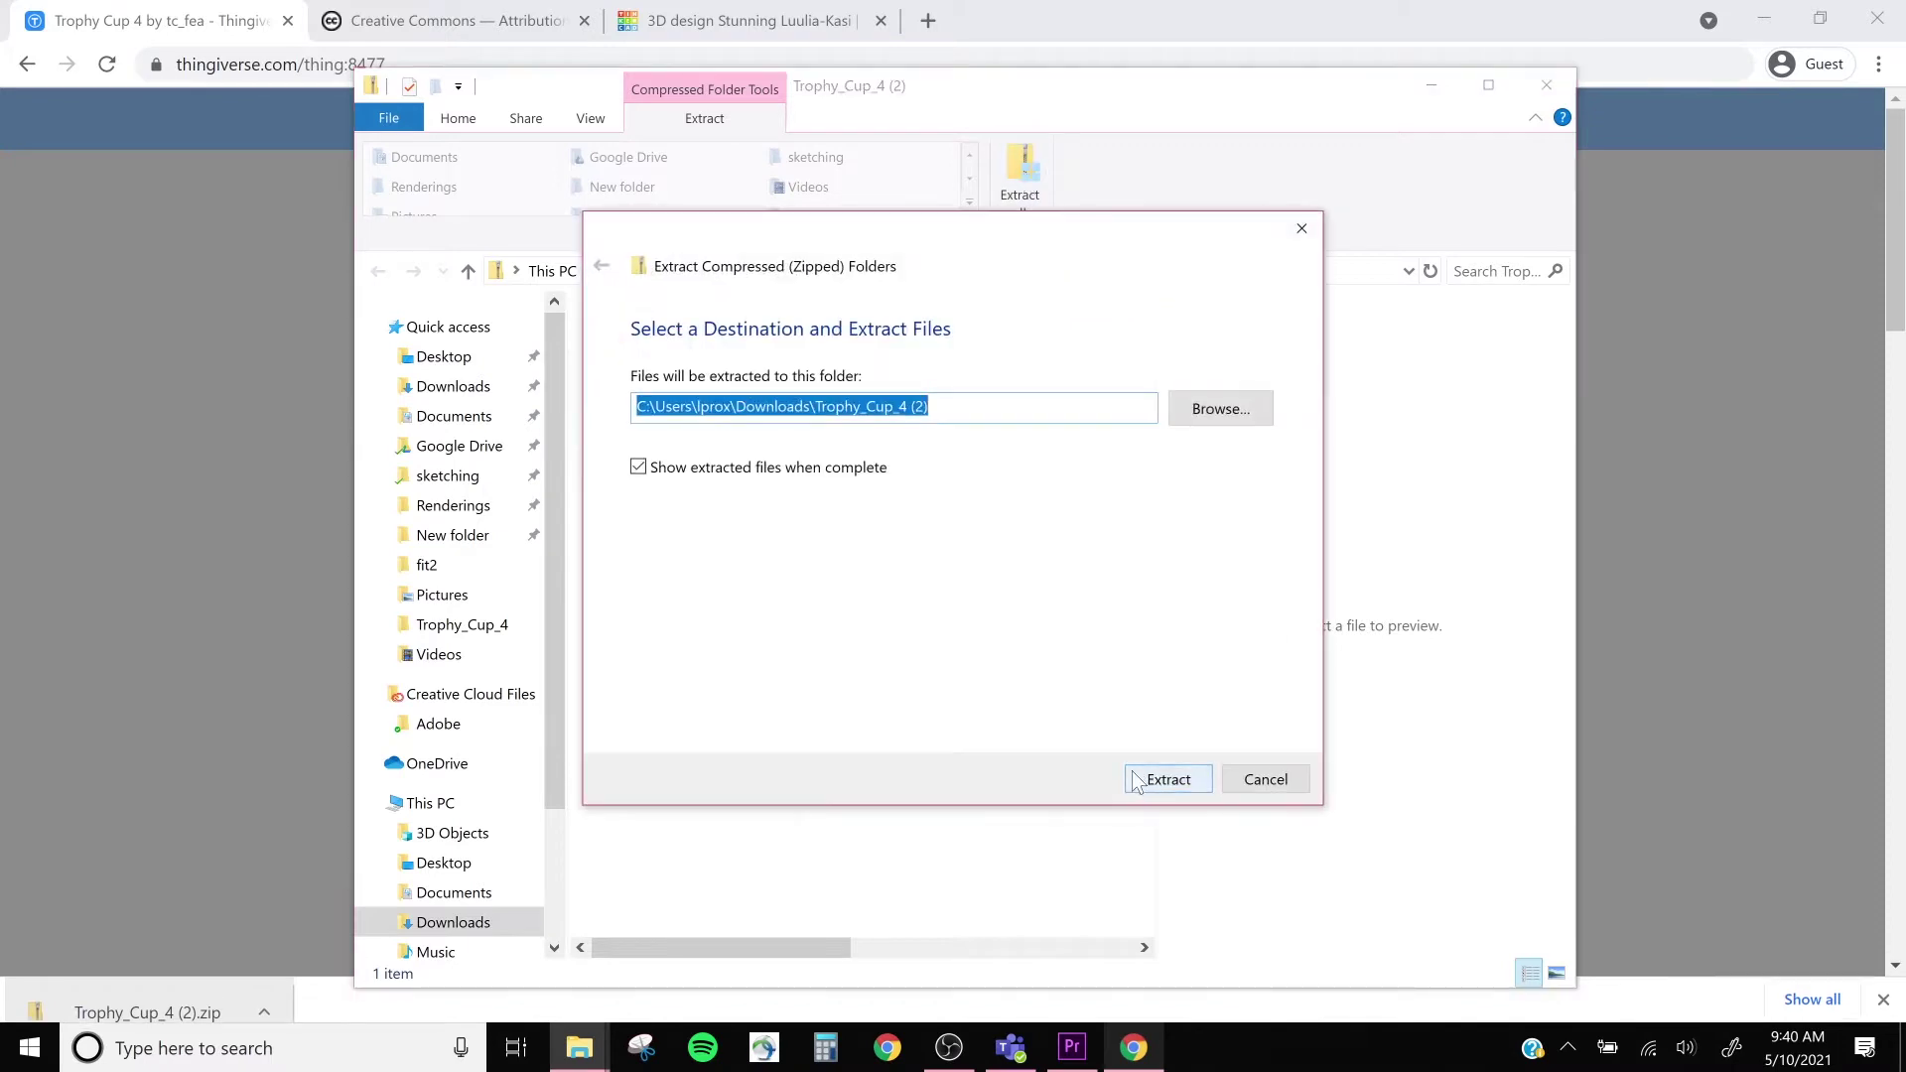
left_click(1187, 776)
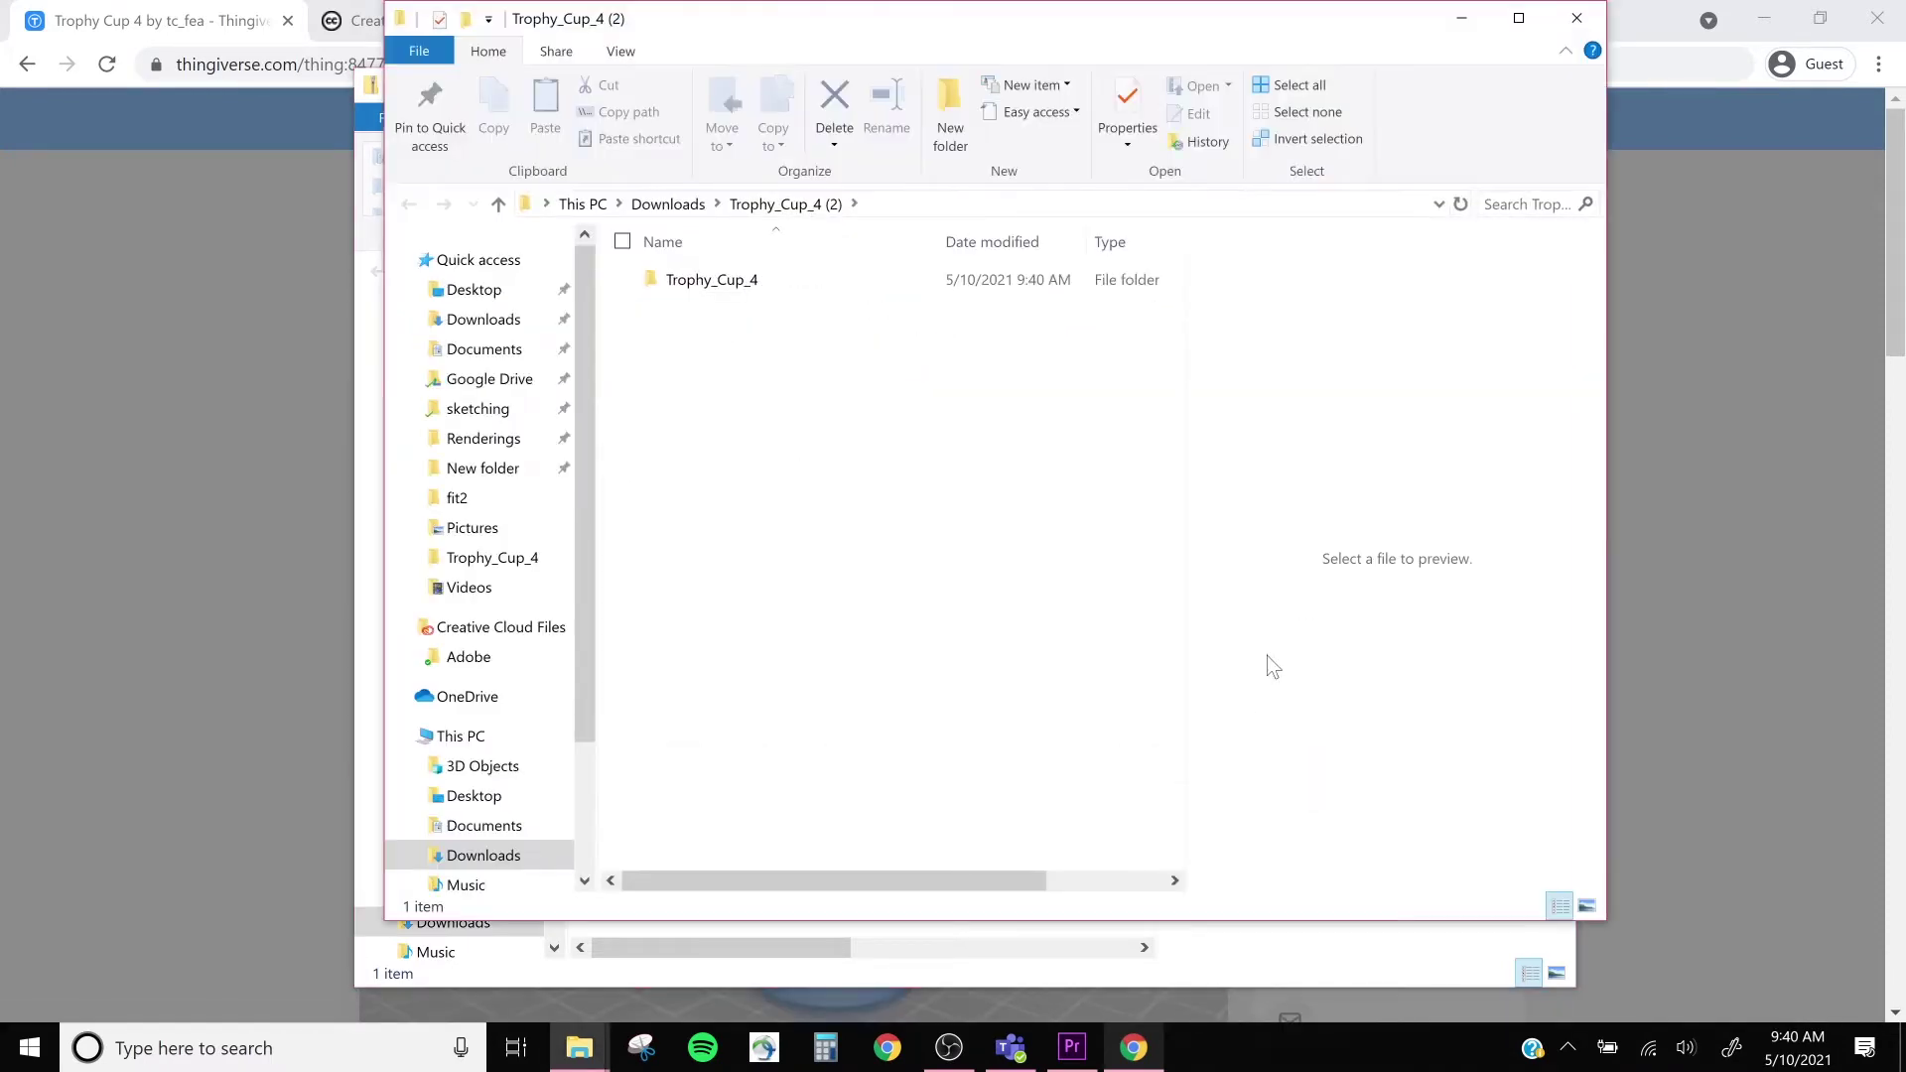
left_click(1580, 18)
left_click(1546, 84)
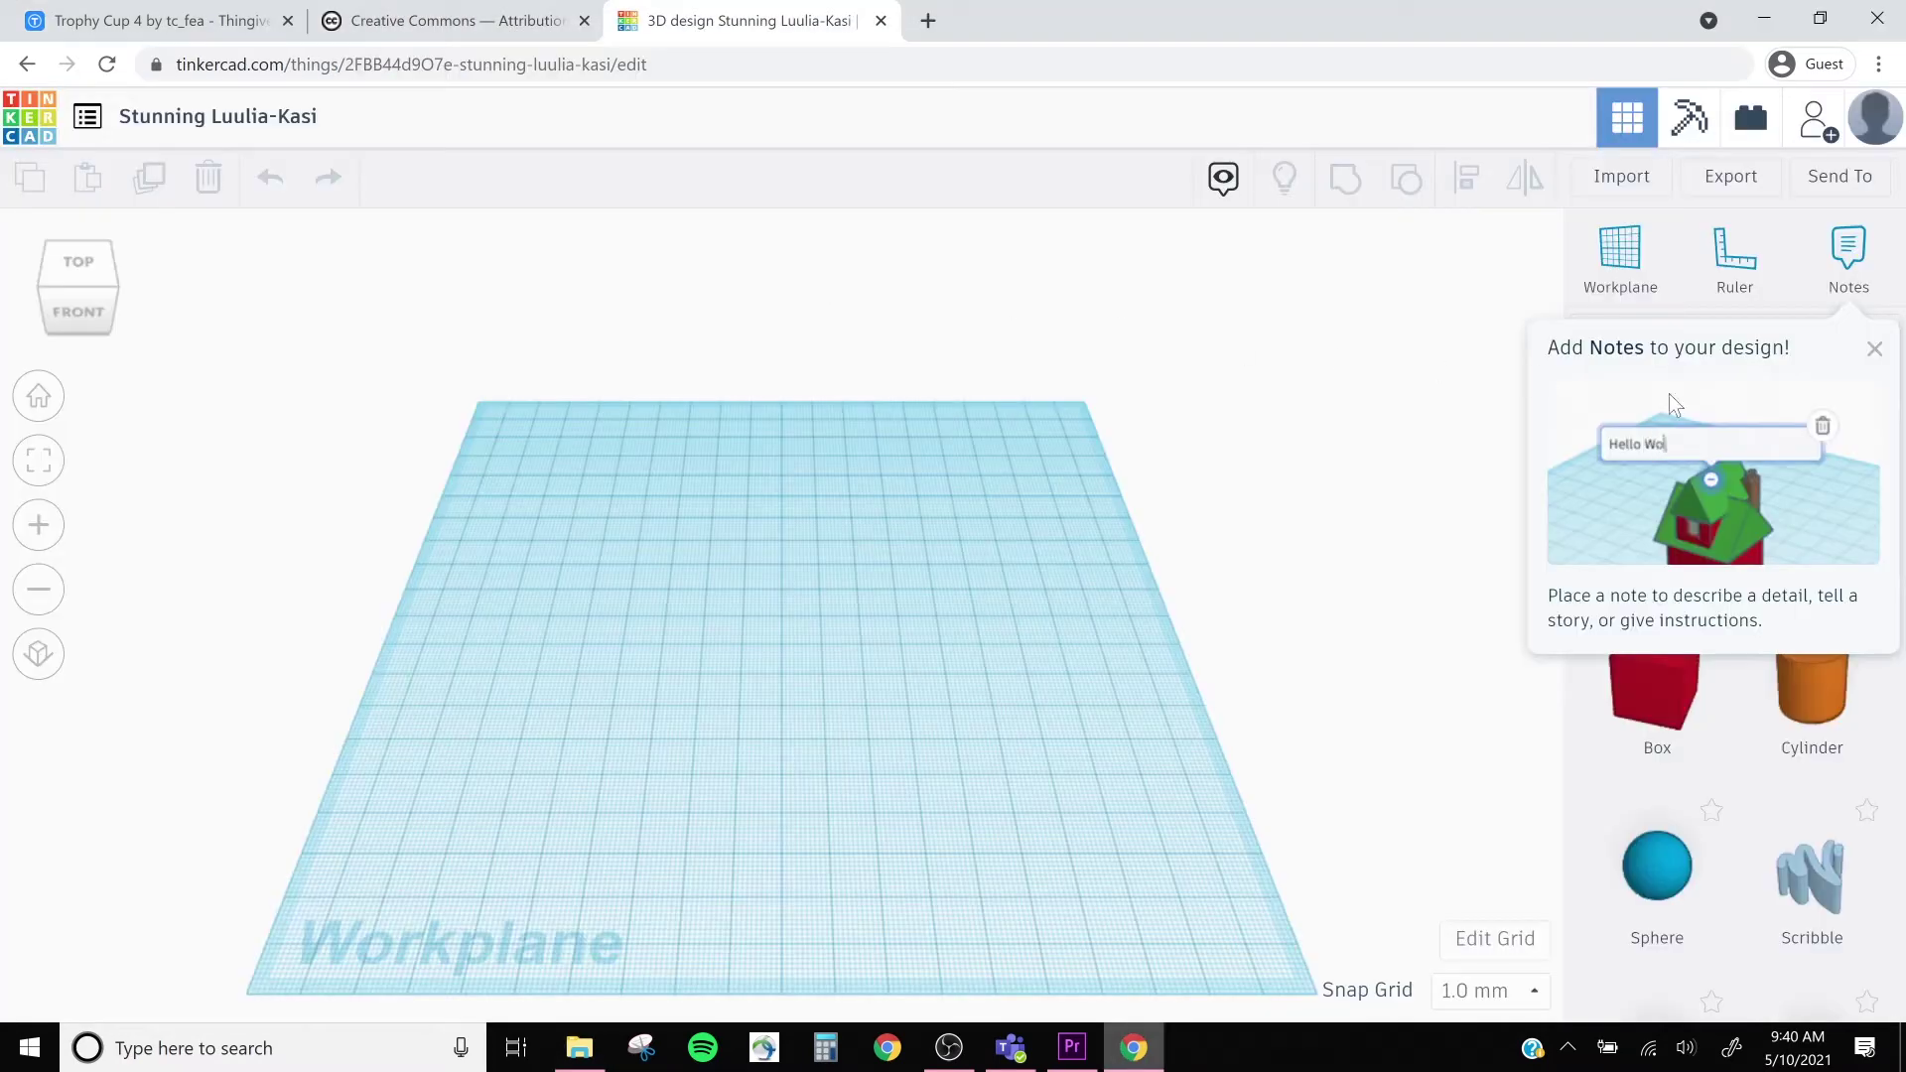
- Switch to the Tinkercad design, dismiss the Notes tip and look over the workplane and the Basic Shapes library
left_click(1874, 348)
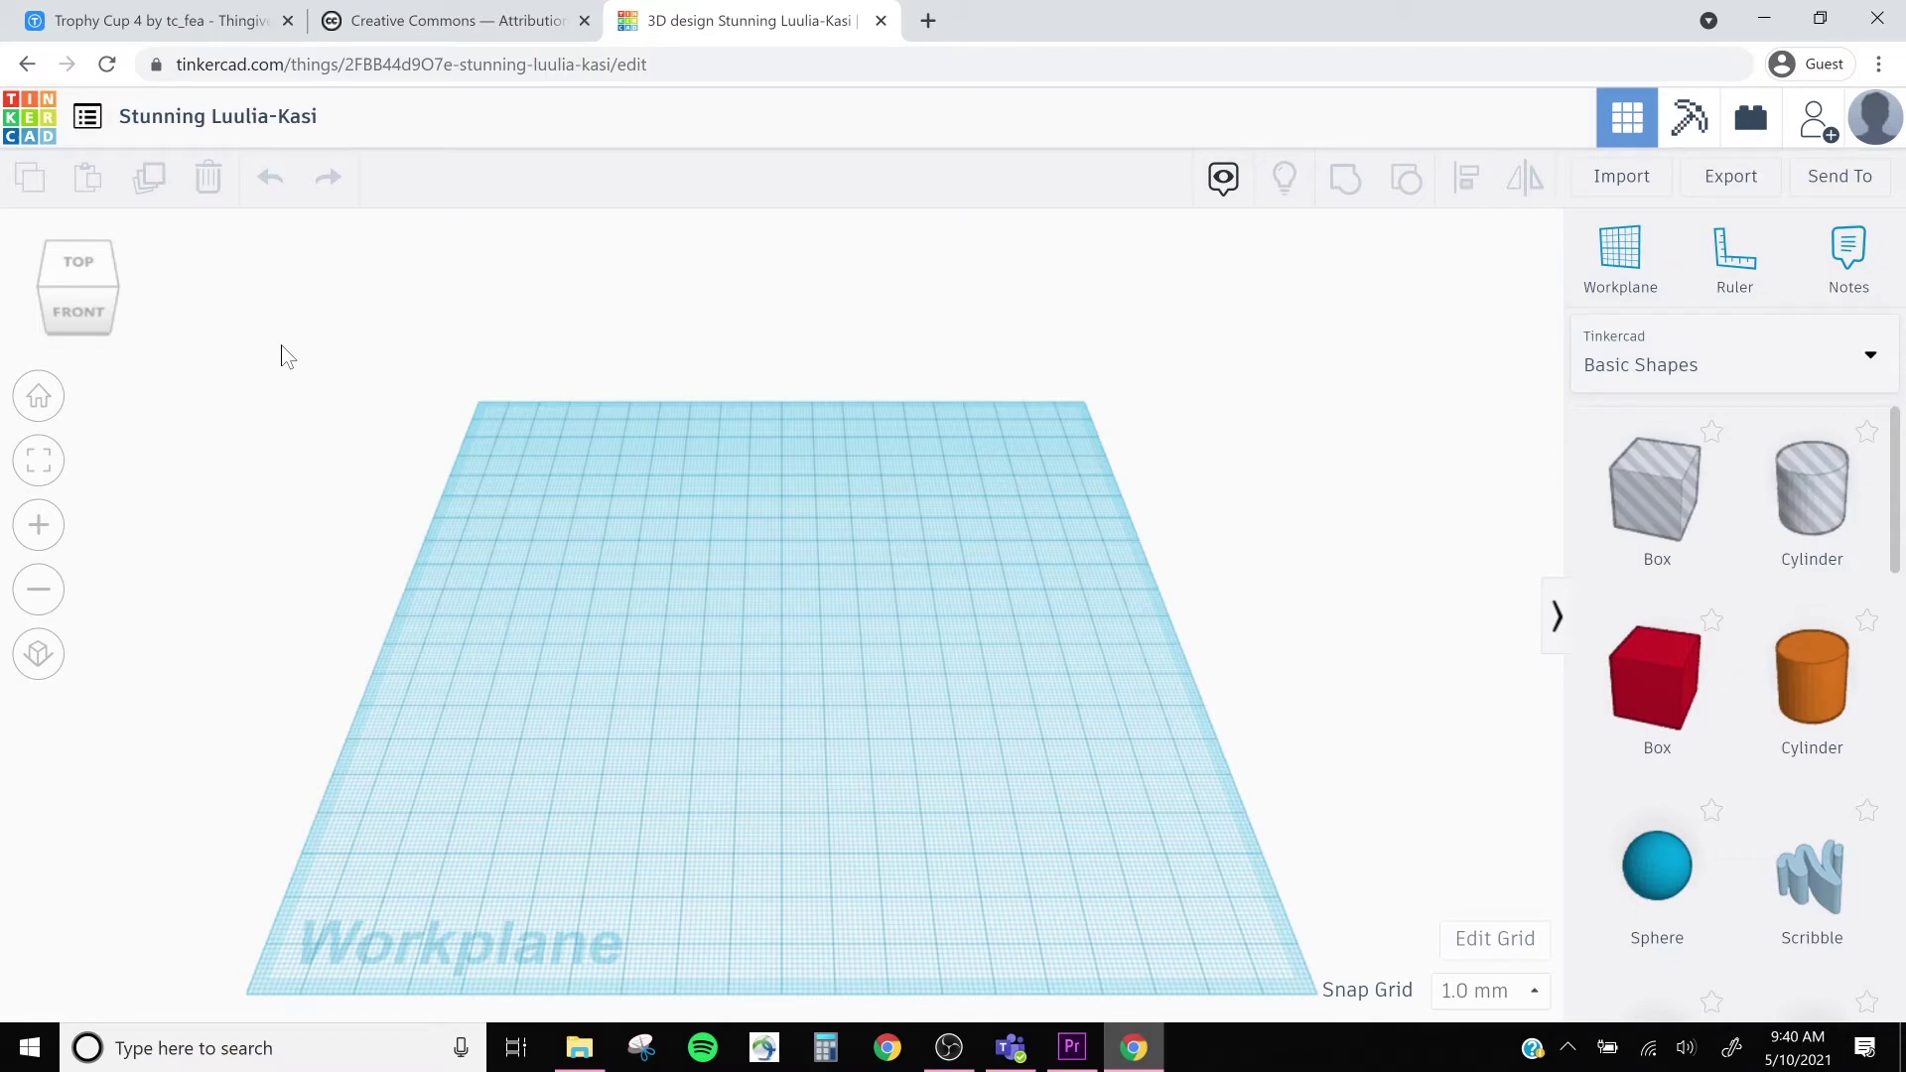
right_click_drag(1033, 795, 1241, 754)
scroll(1759, 675, "down", 5)
scroll(1760, 675, "up", 5)
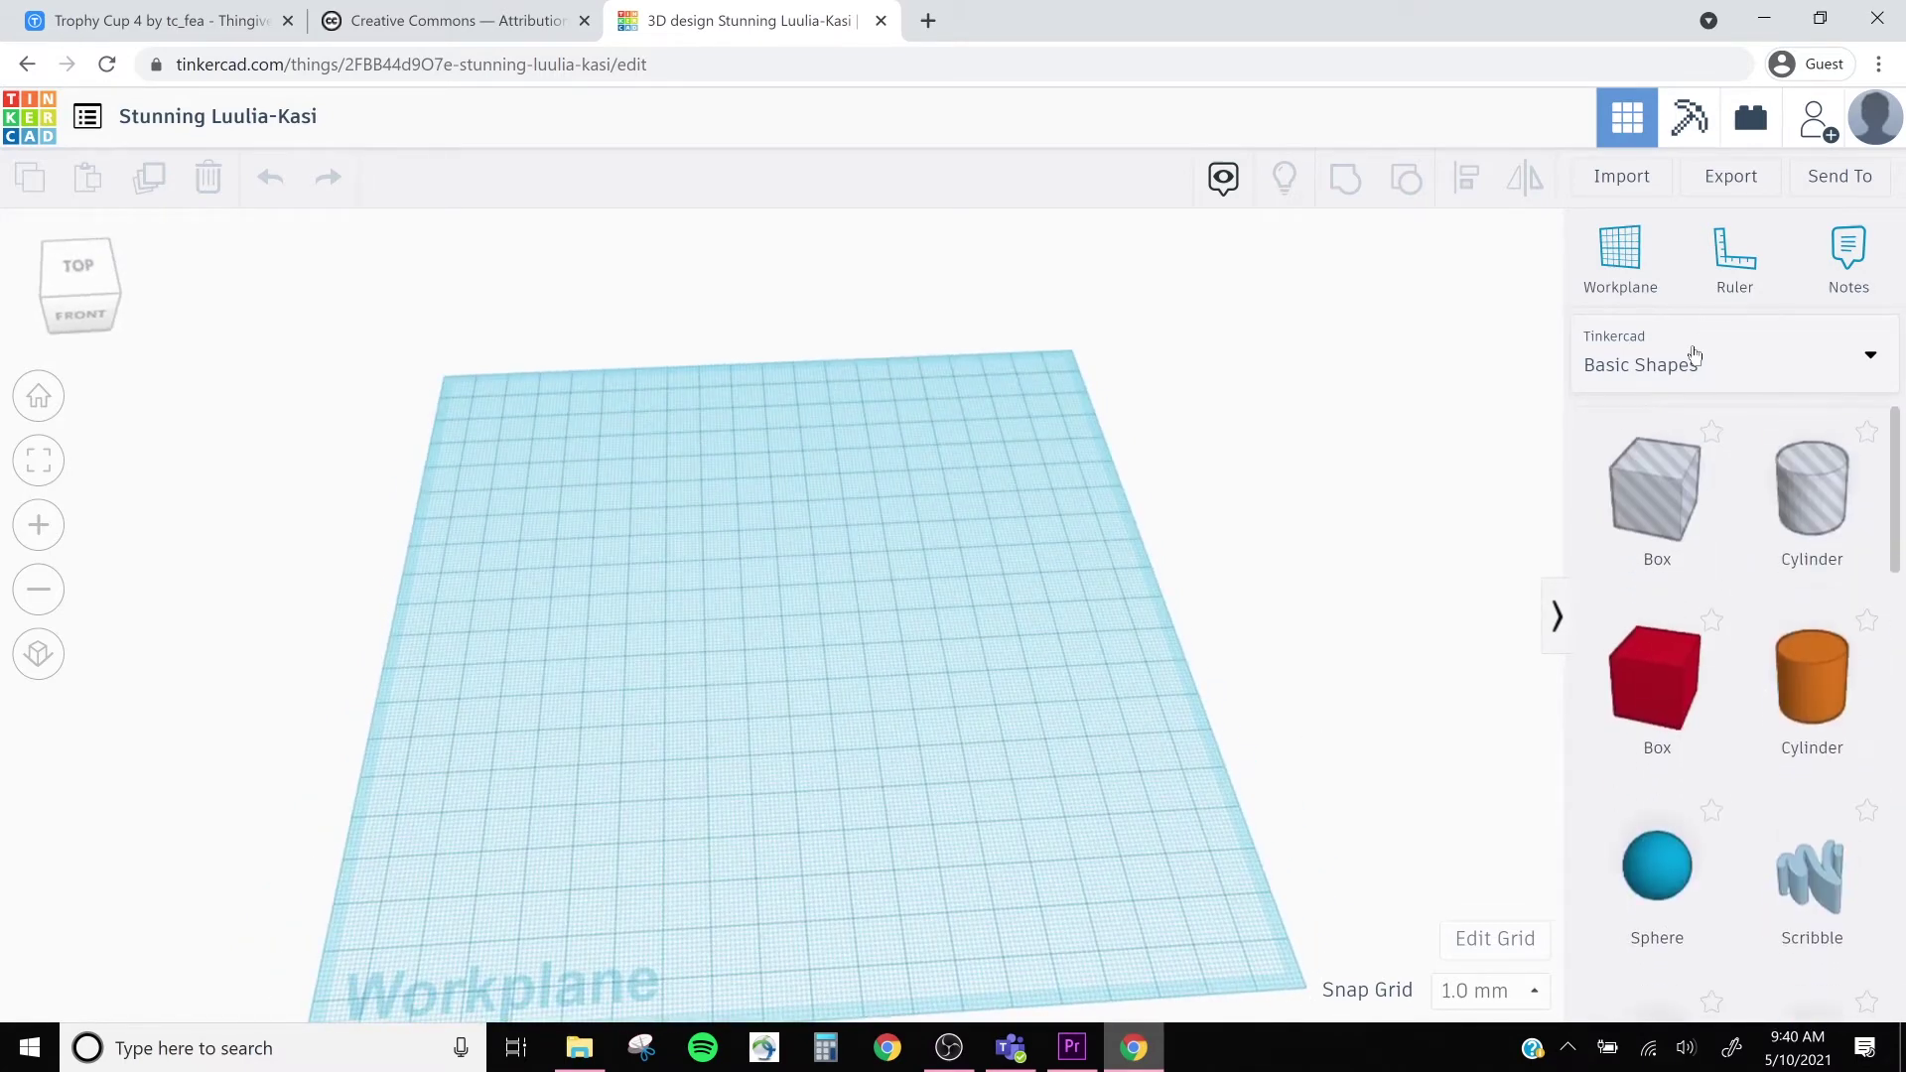
left_click(1694, 358)
left_click(1694, 356)
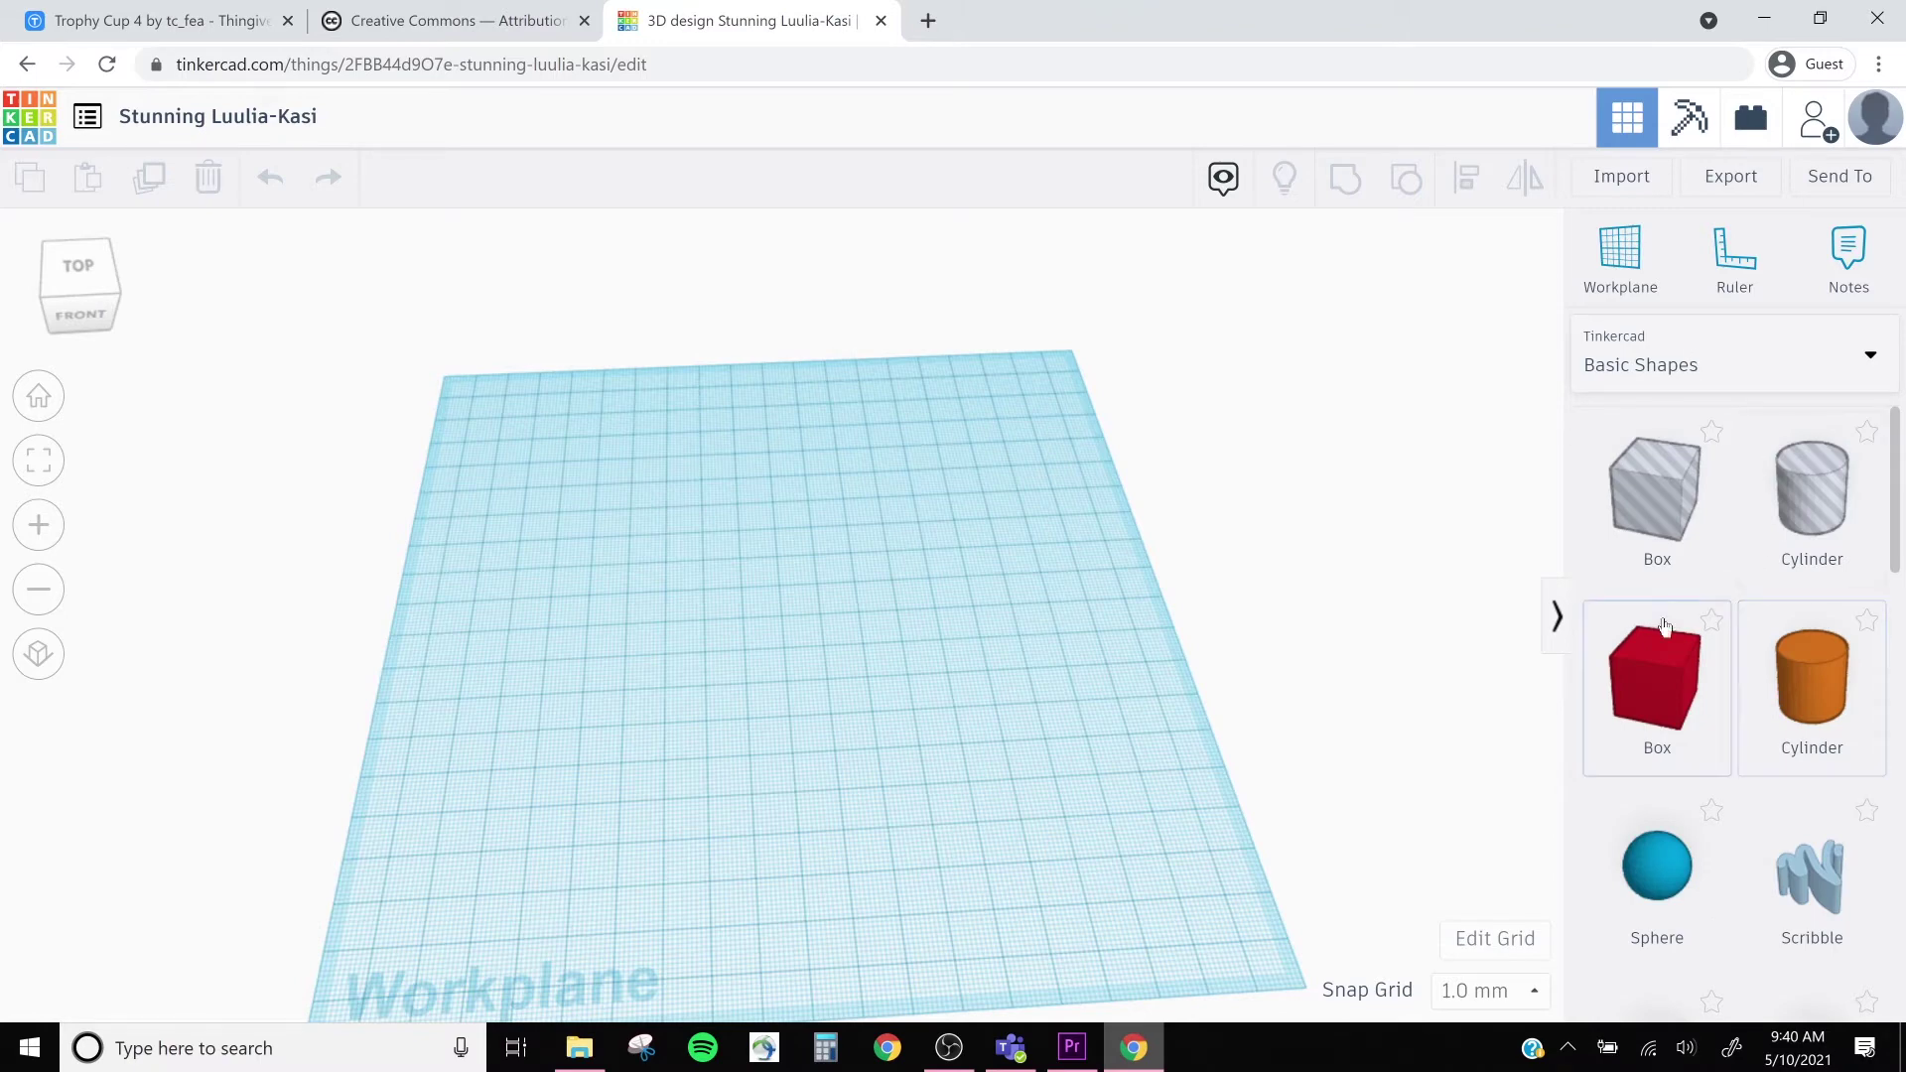
scroll(1136, 664, "down", 3)
right_click_drag(979, 672, 856, 665)
scroll(874, 641, "up", 2)
scroll(888, 635, "down", 2)
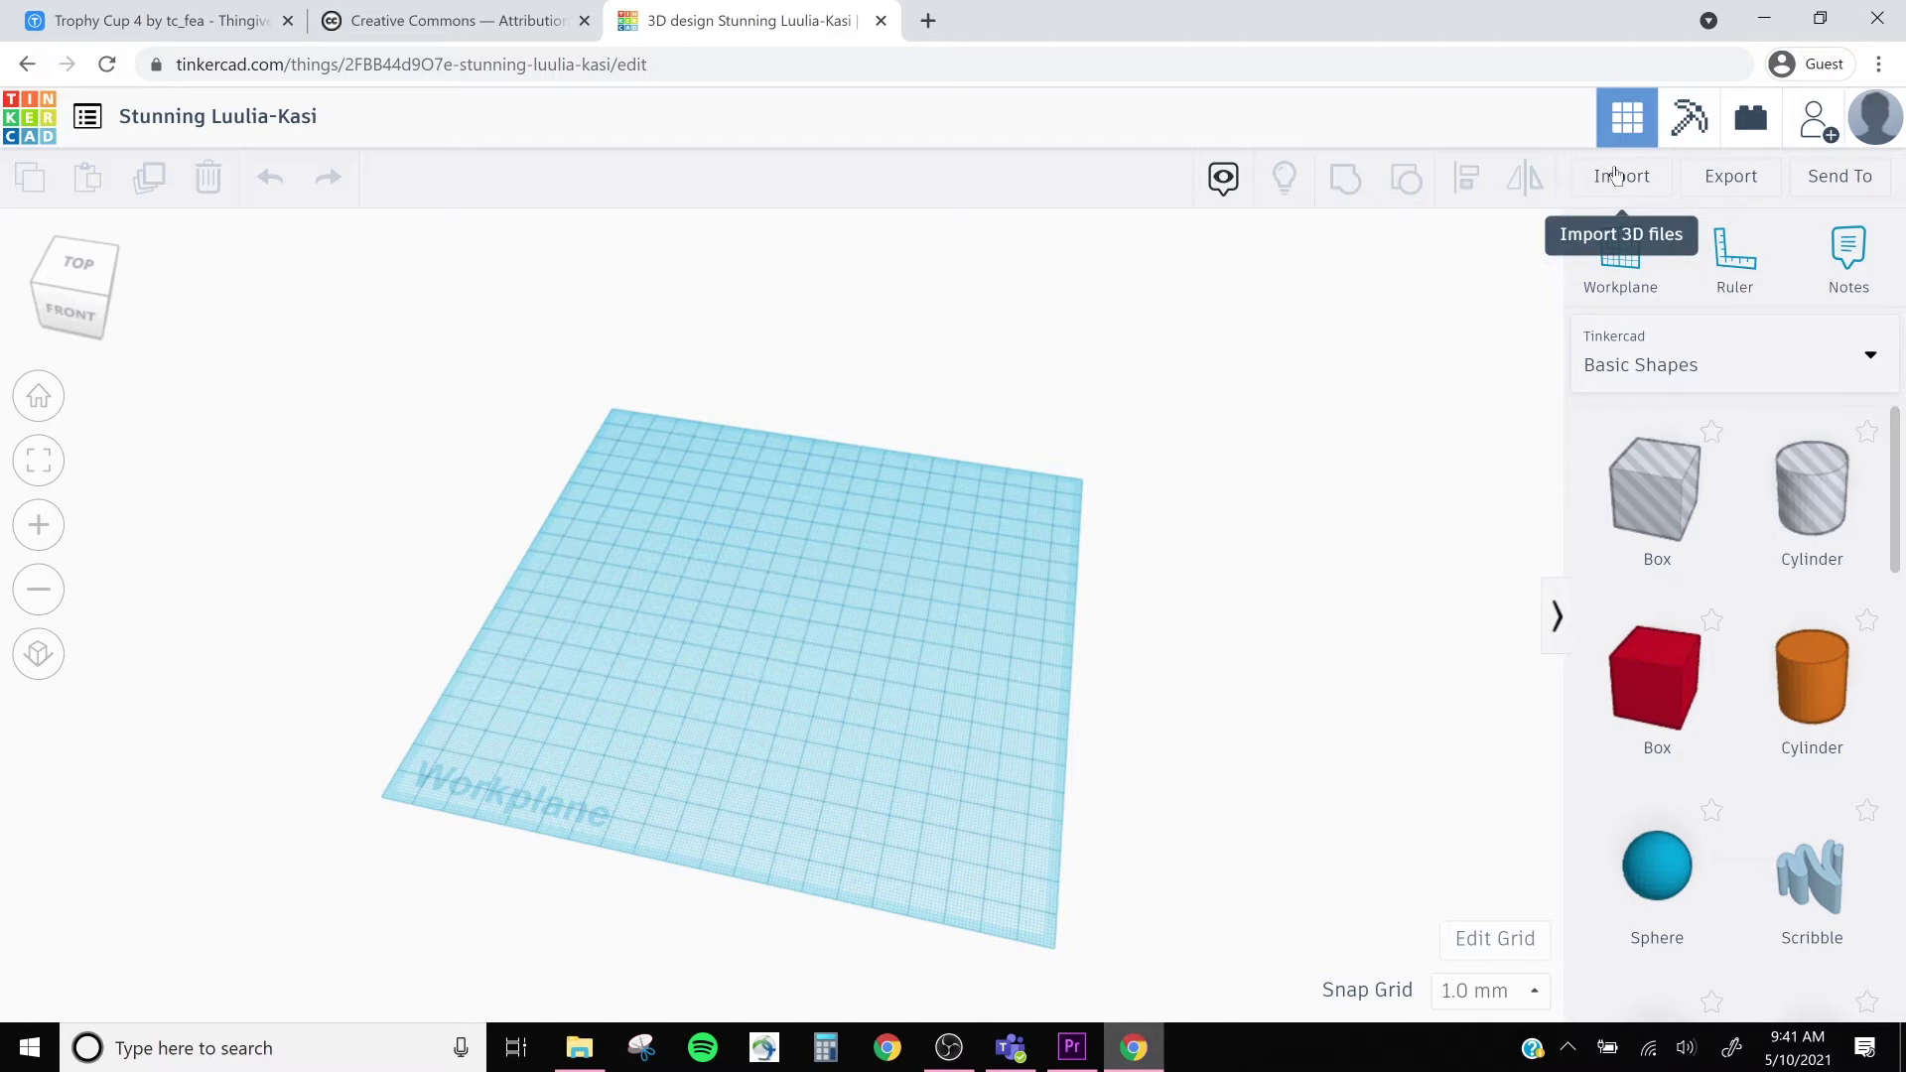
- Import trophy_4_110511a.stl from the extracted Trophy_Cup_4 (2) folder in Downloads, in millimeters at 100% scale
left_click(1640, 192)
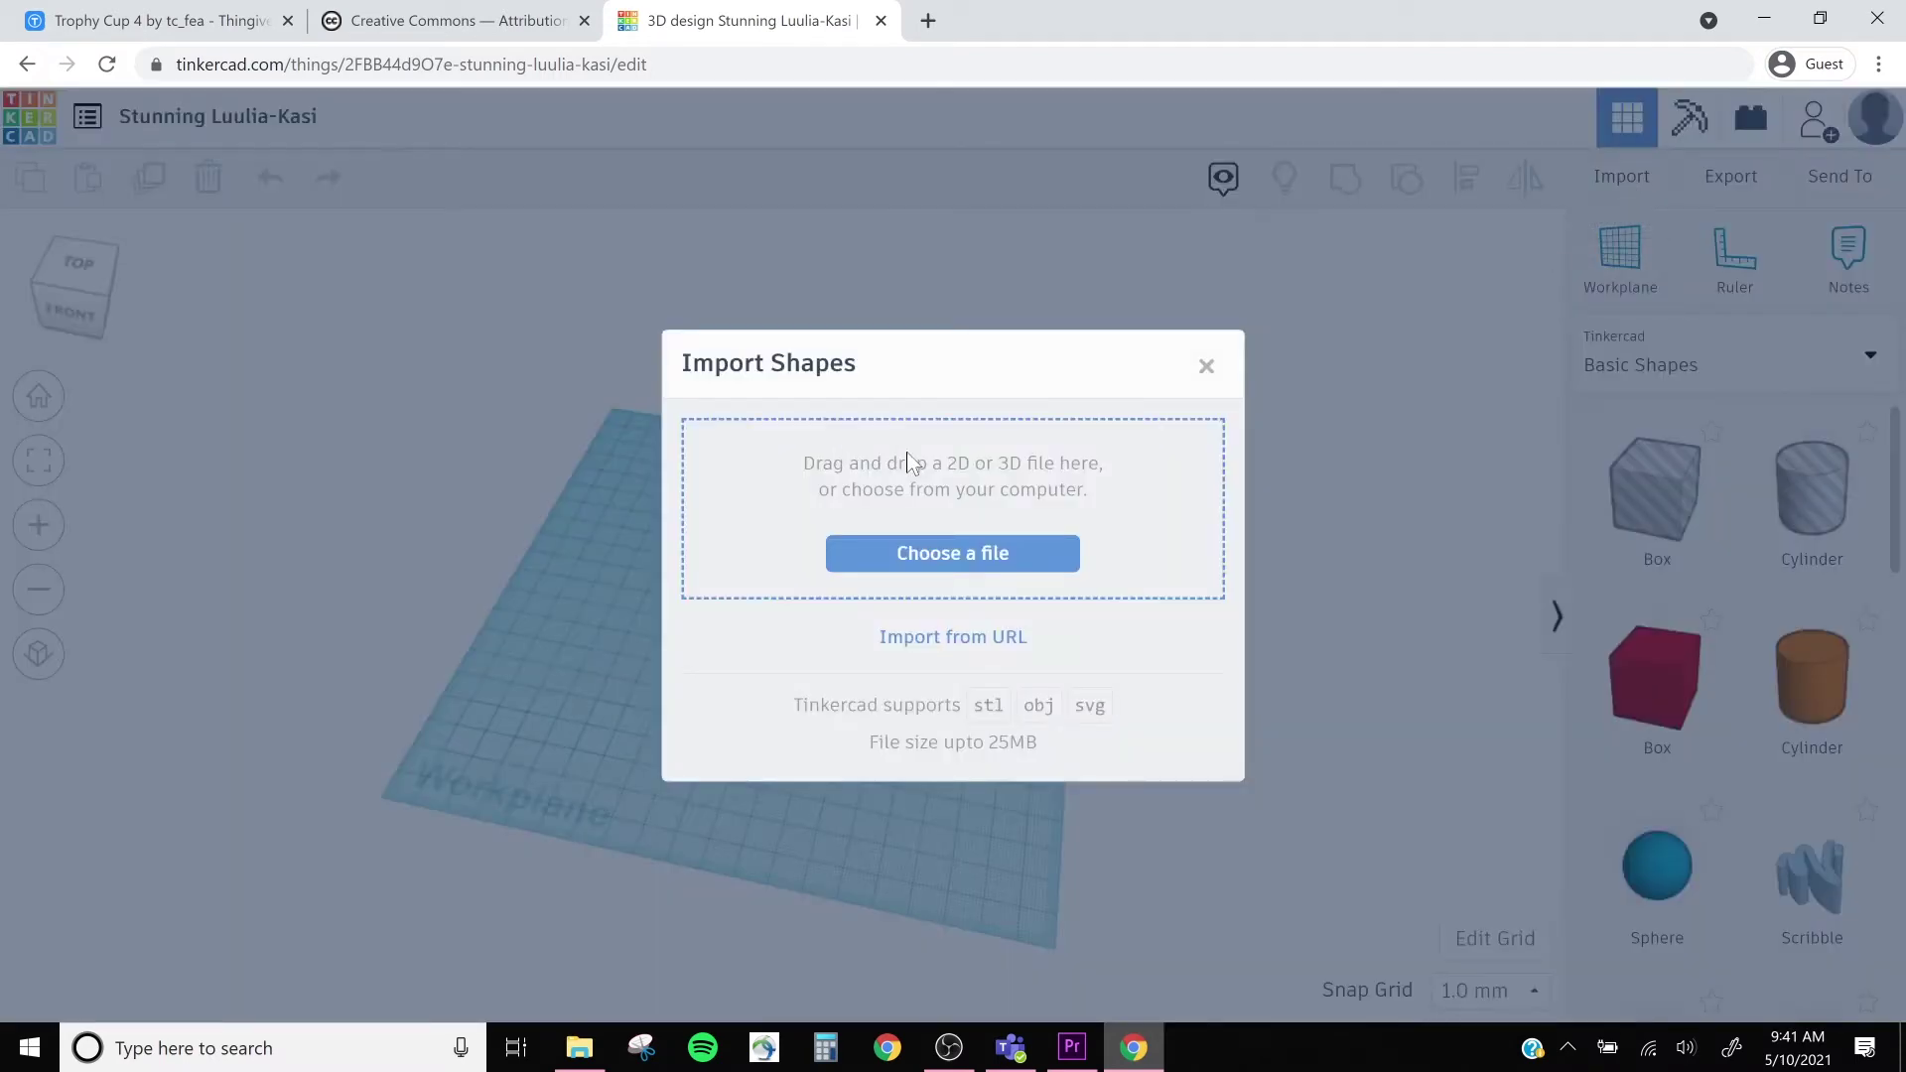
left_click(984, 551)
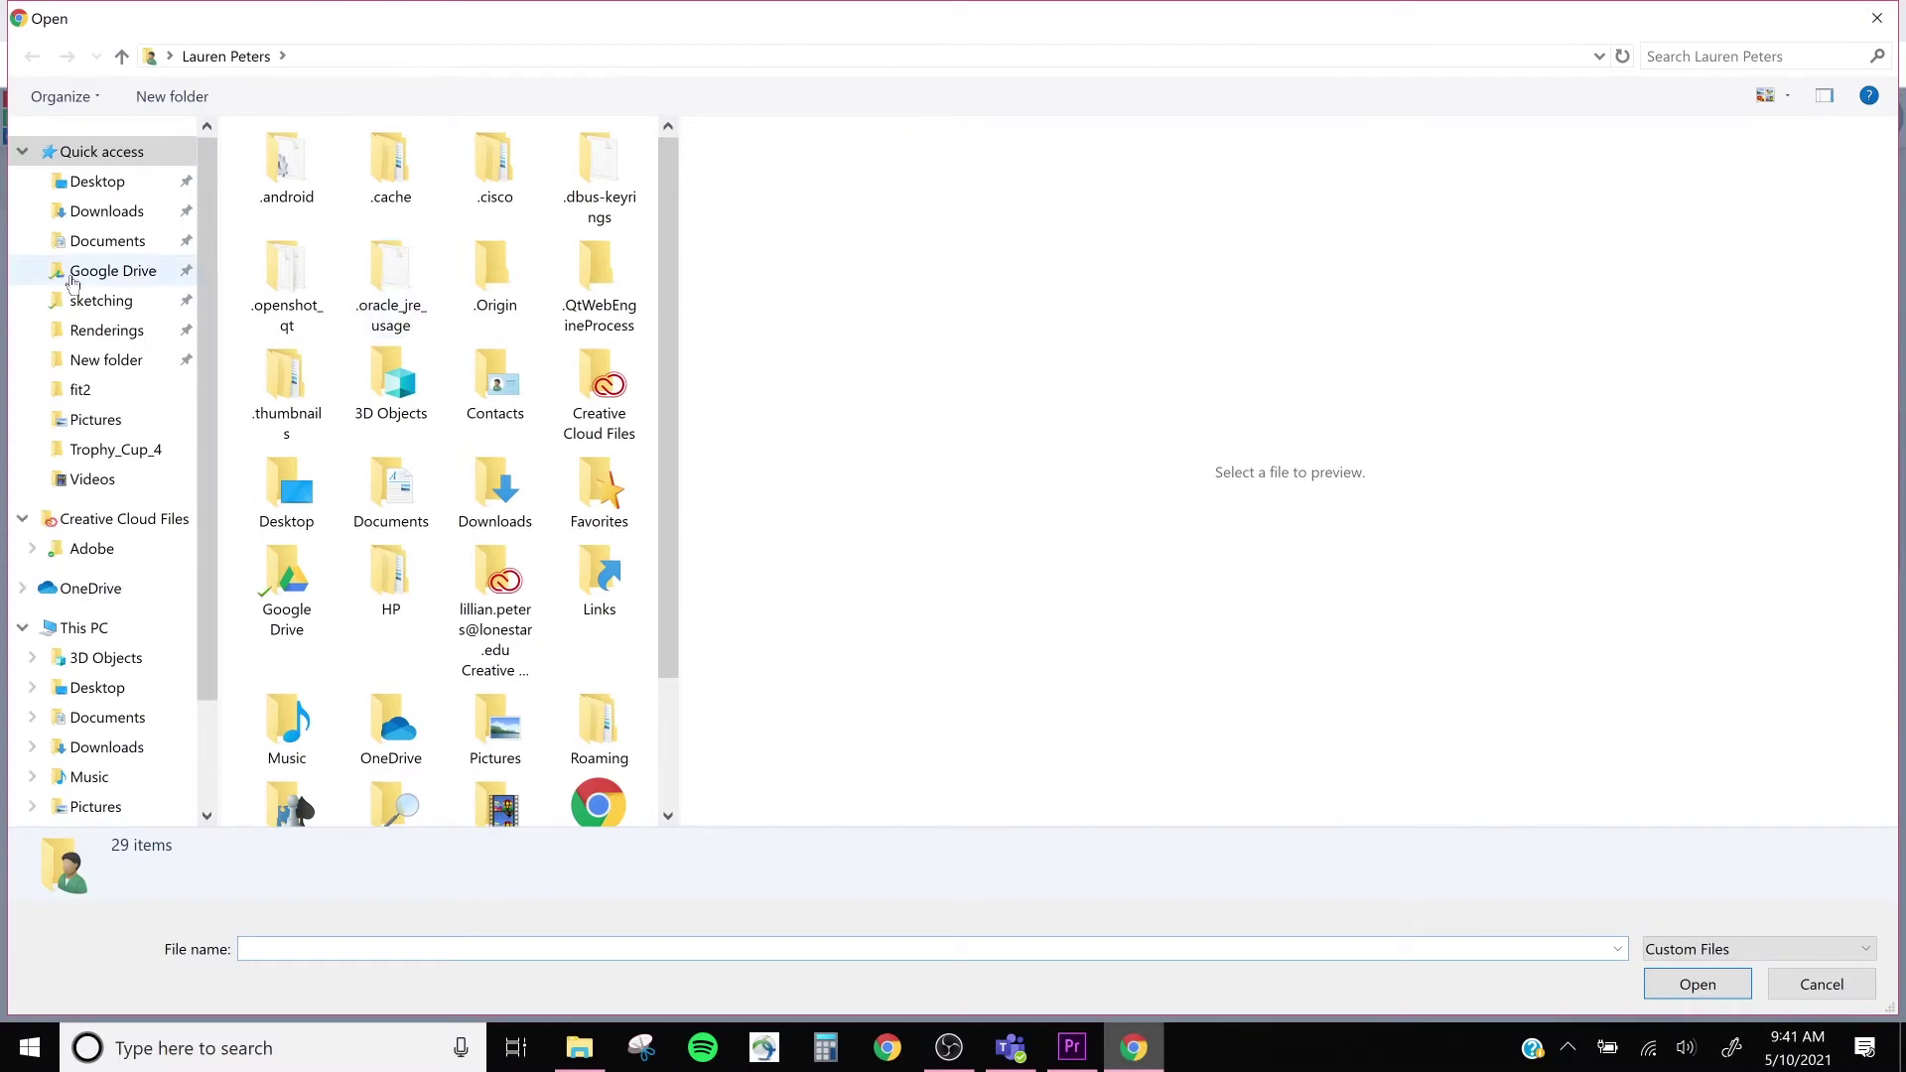
left_click(107, 210)
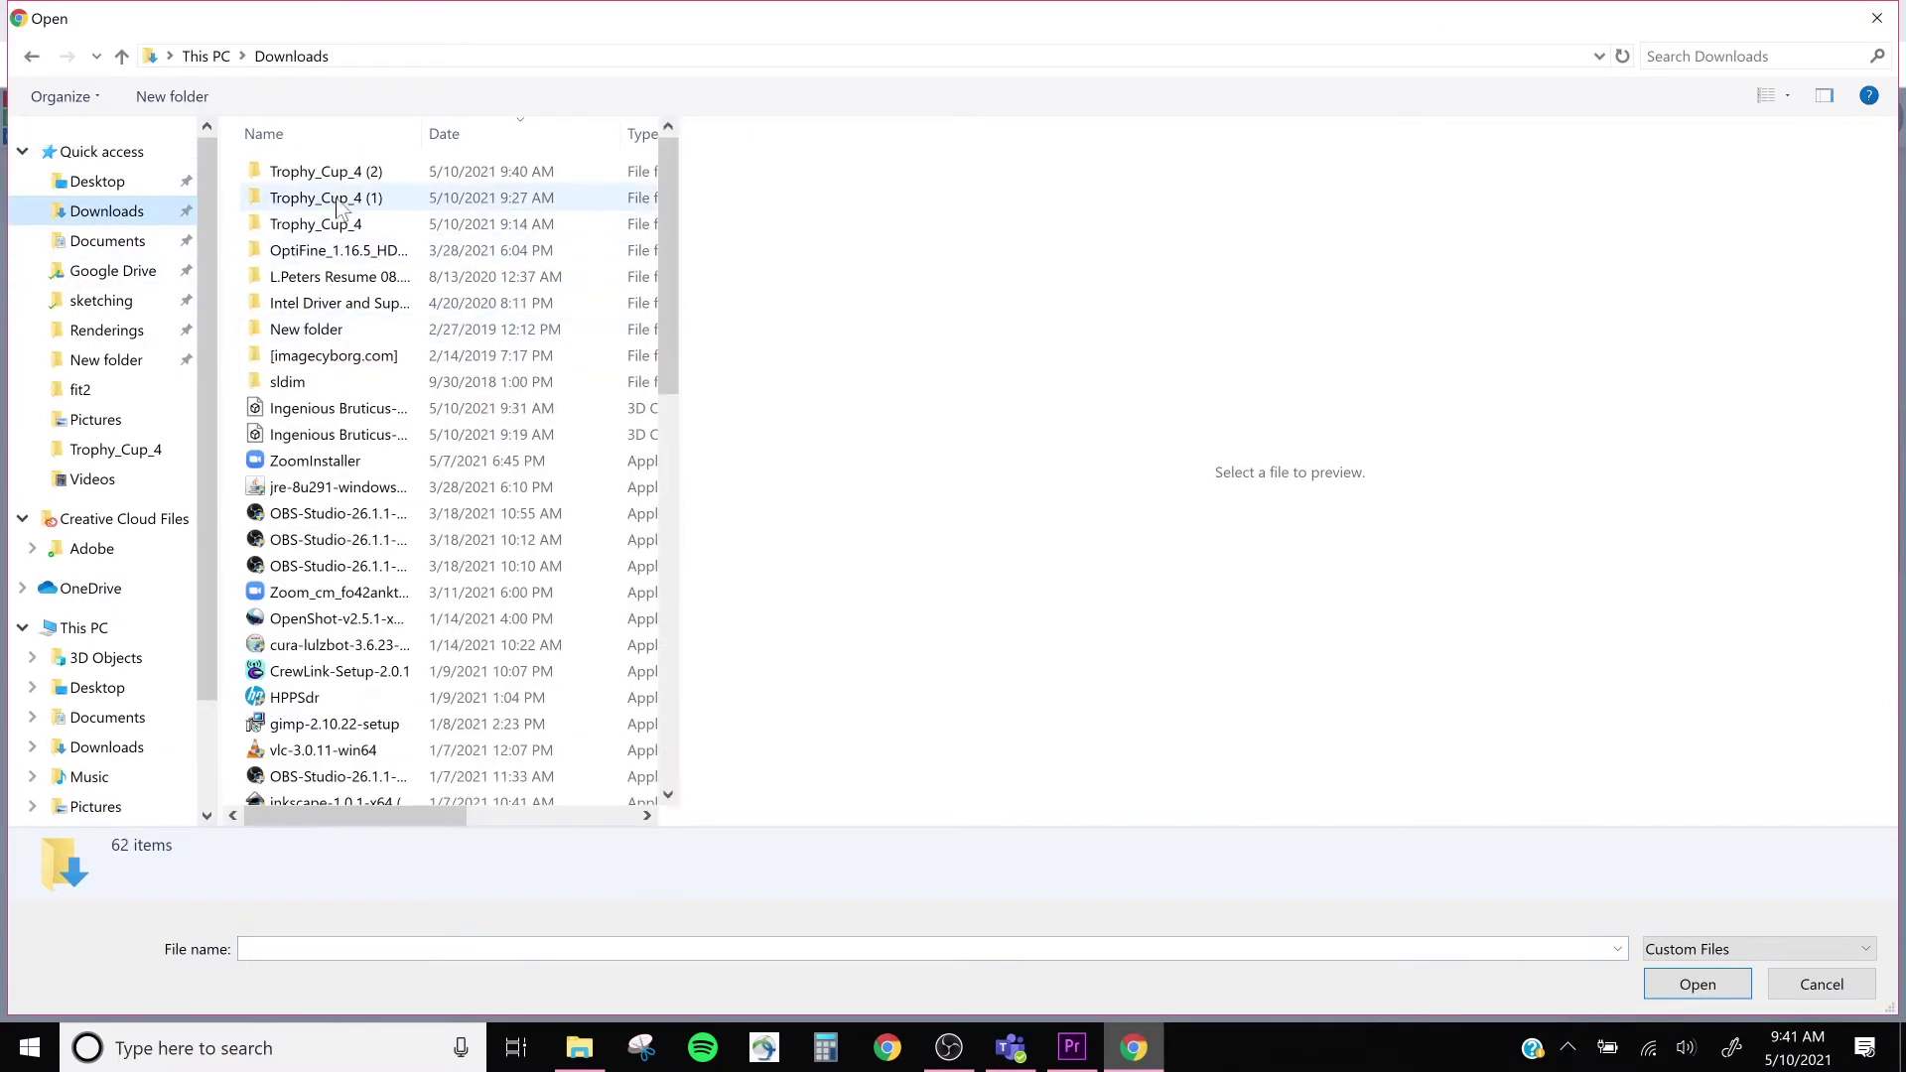
double_click(360, 173)
double_click(357, 173)
left_click(357, 172)
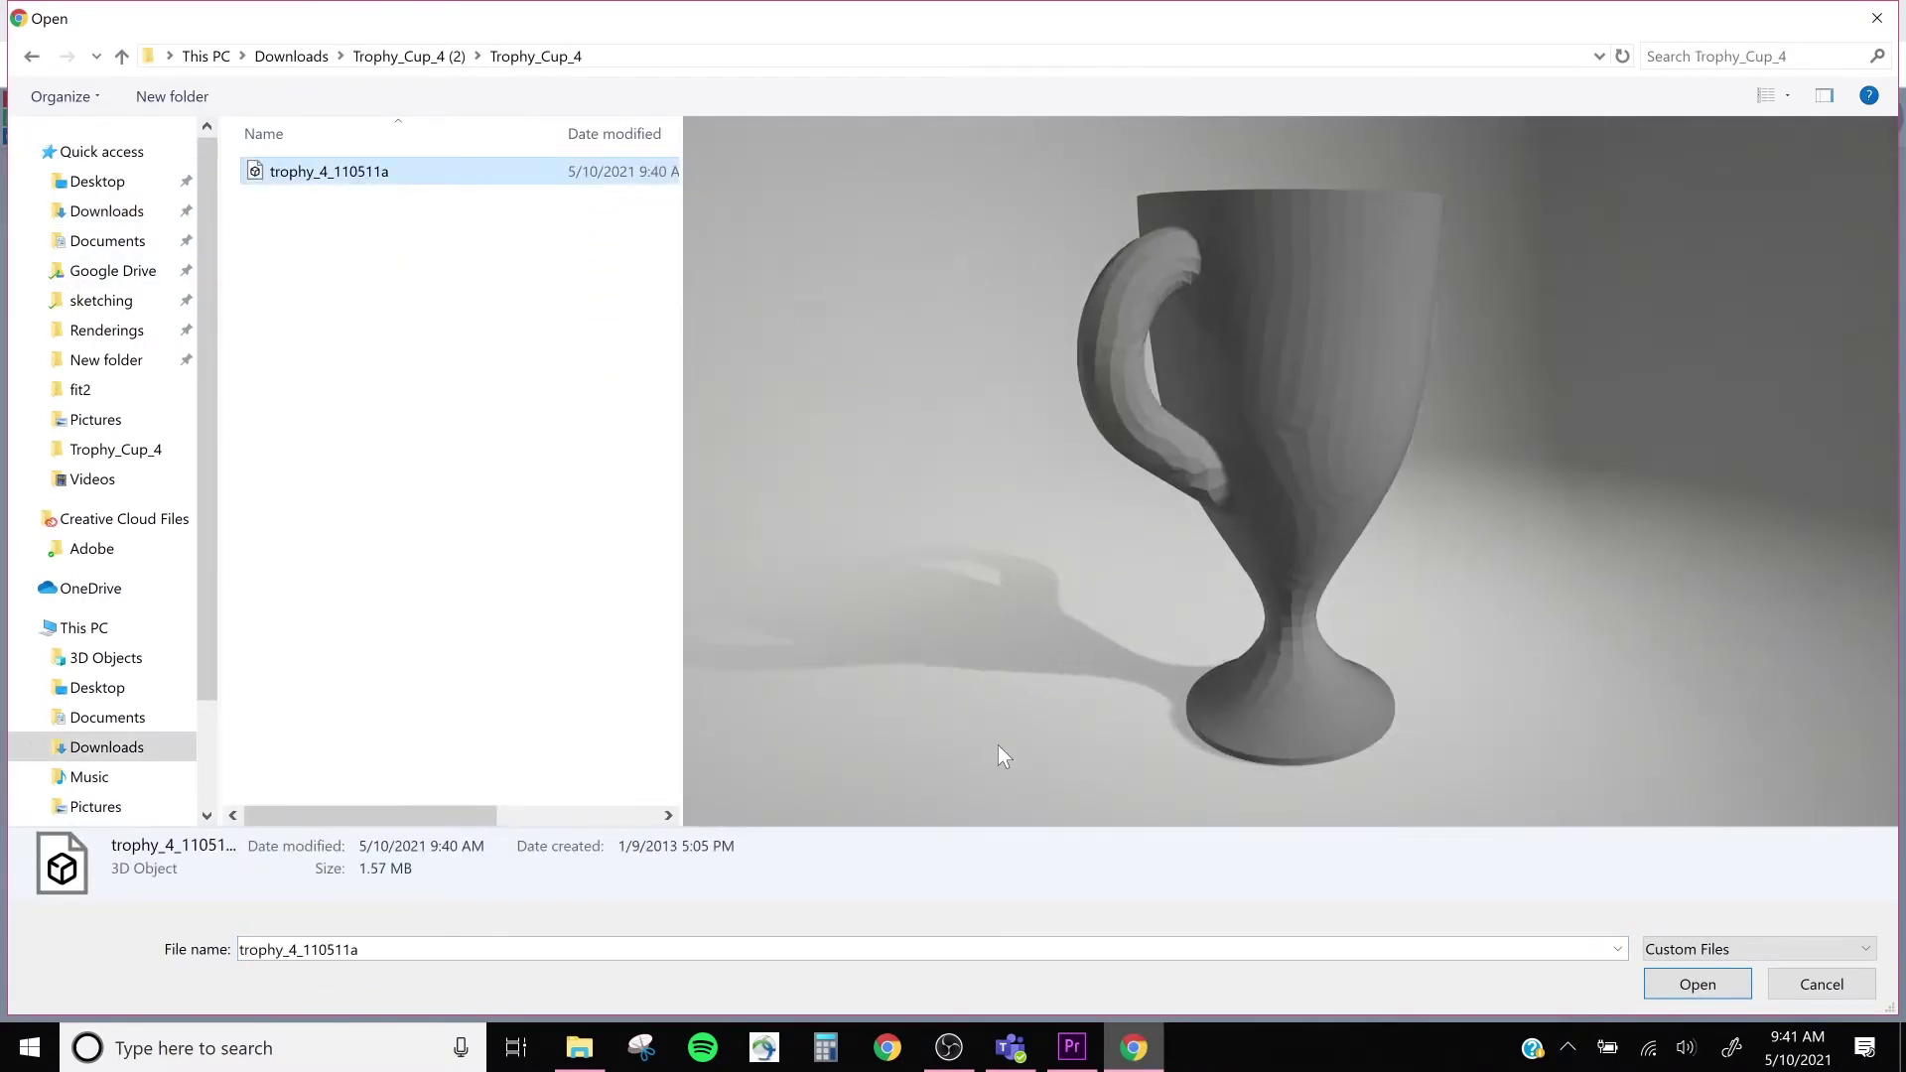
left_click(1696, 983)
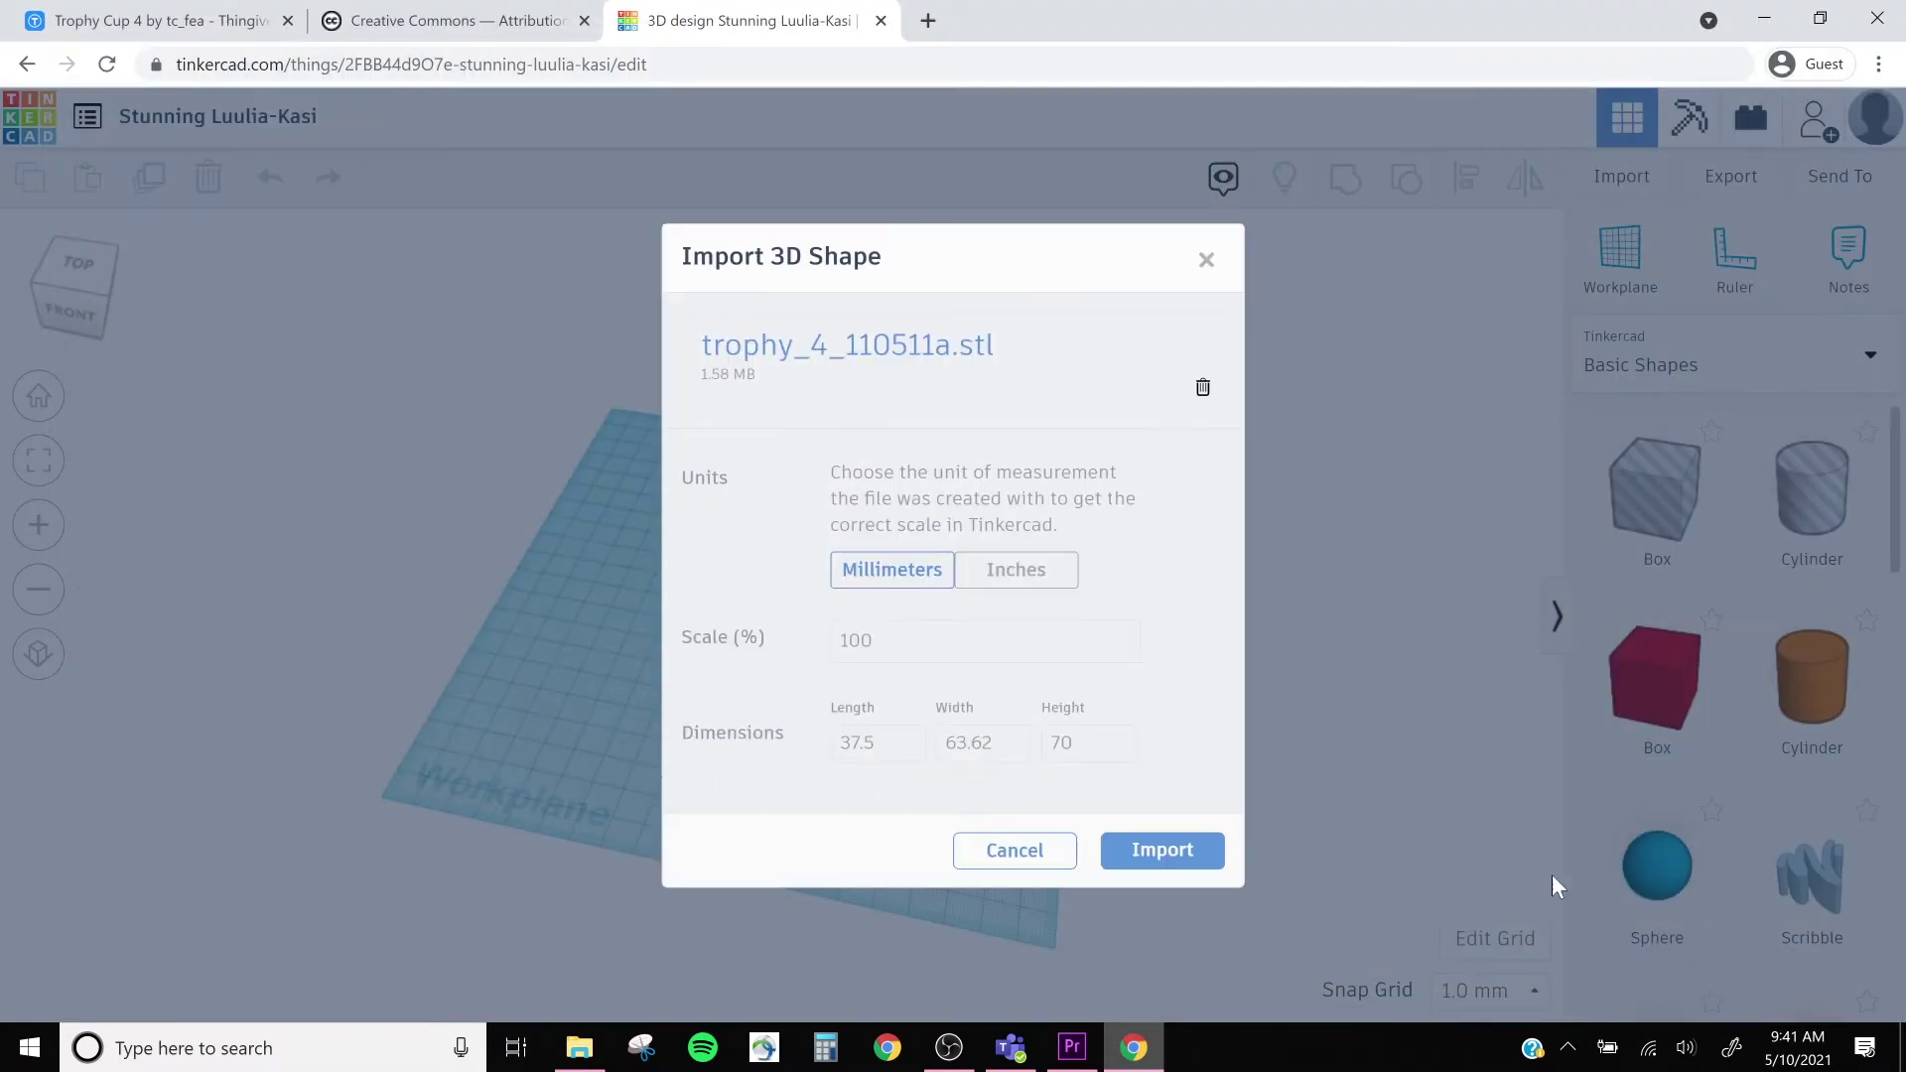
left_click(1144, 842)
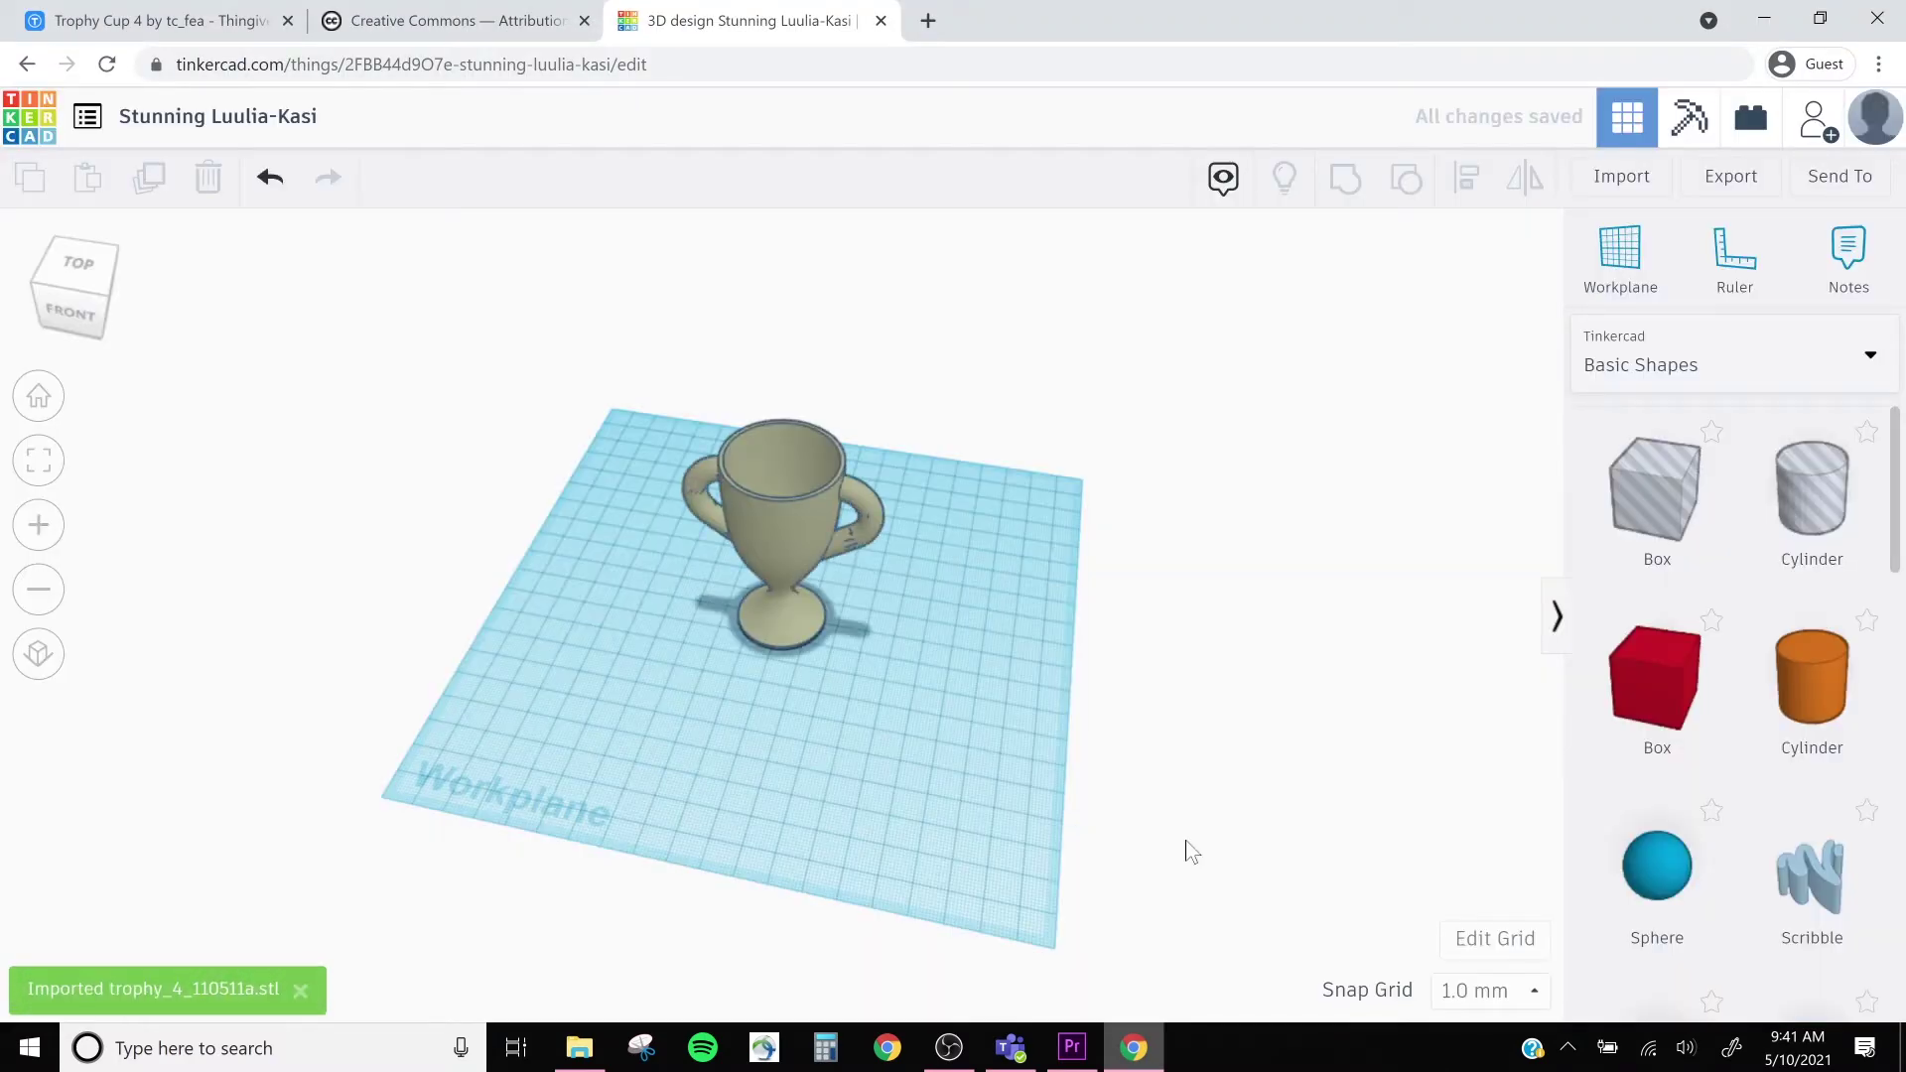
scroll(784, 671, "up", 5)
right_click_drag(827, 641, 1035, 621)
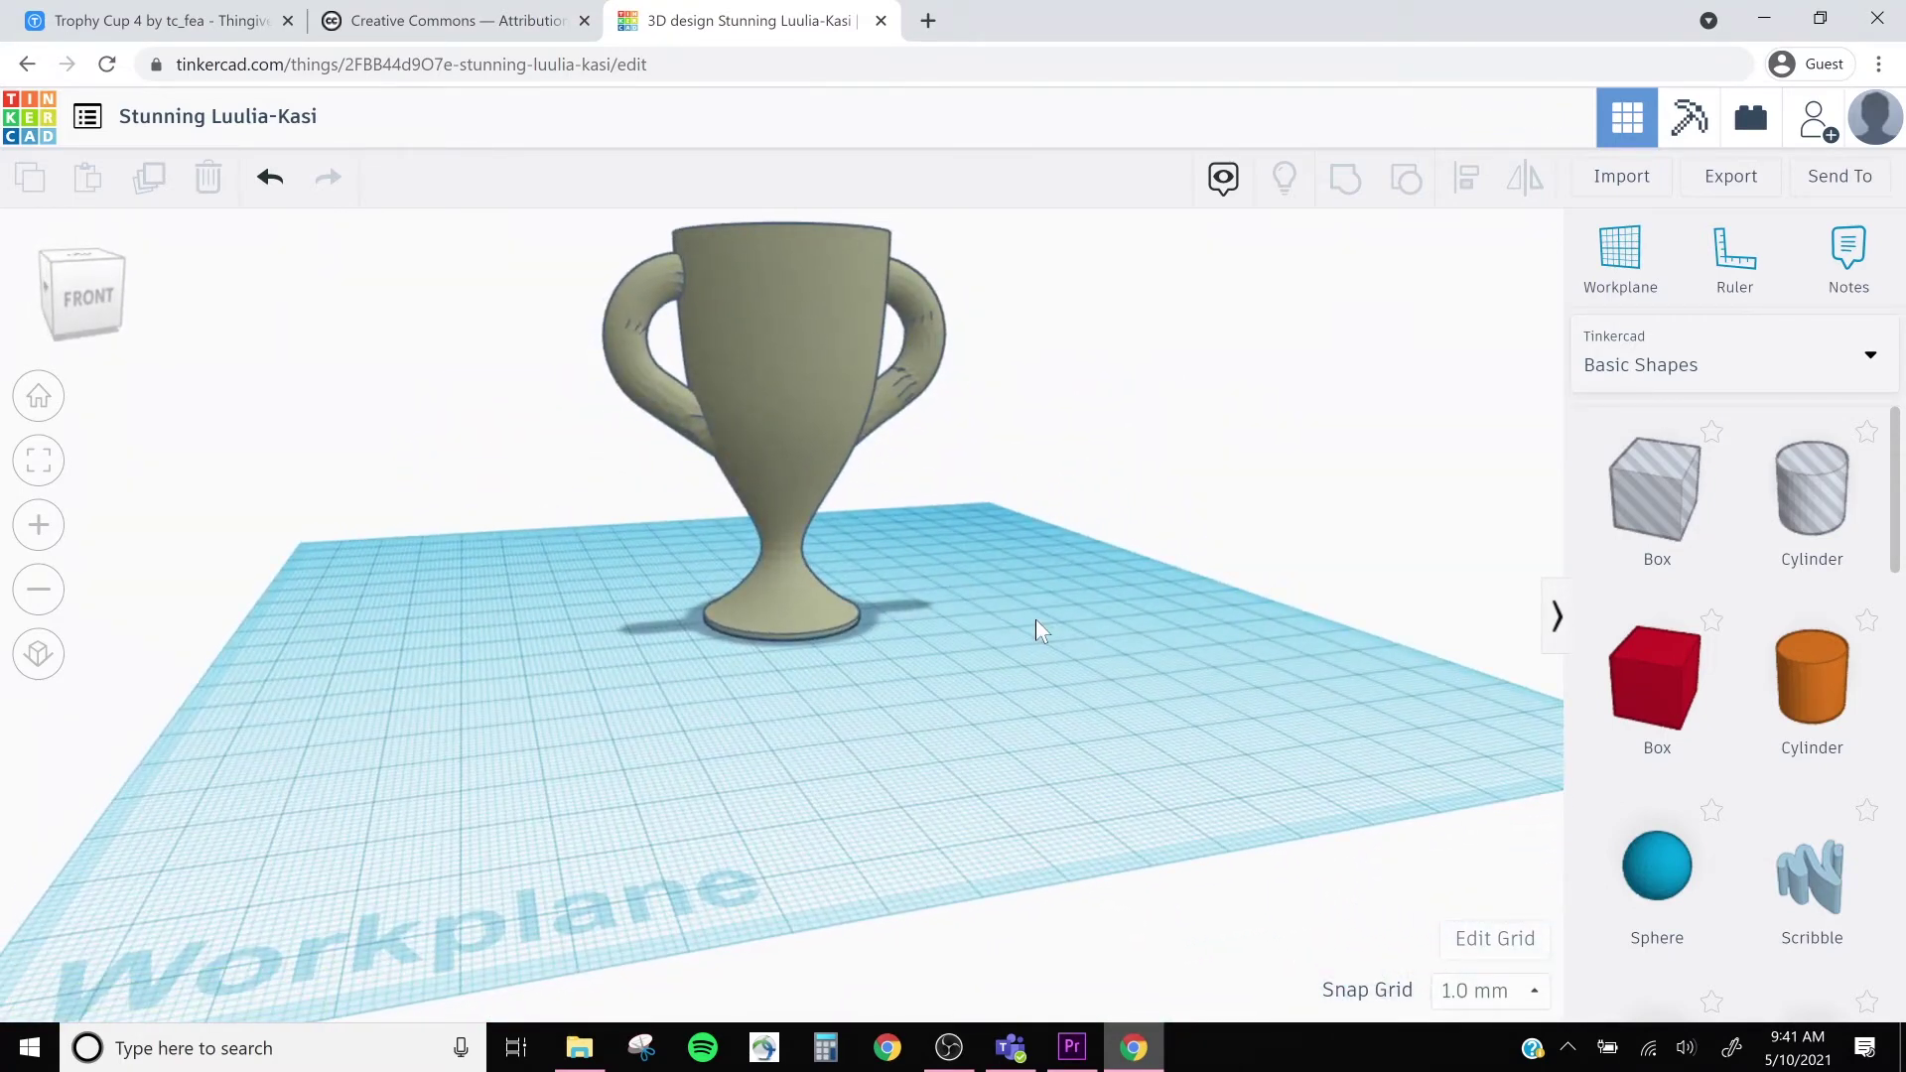
right_click_drag(1084, 590, 886, 702)
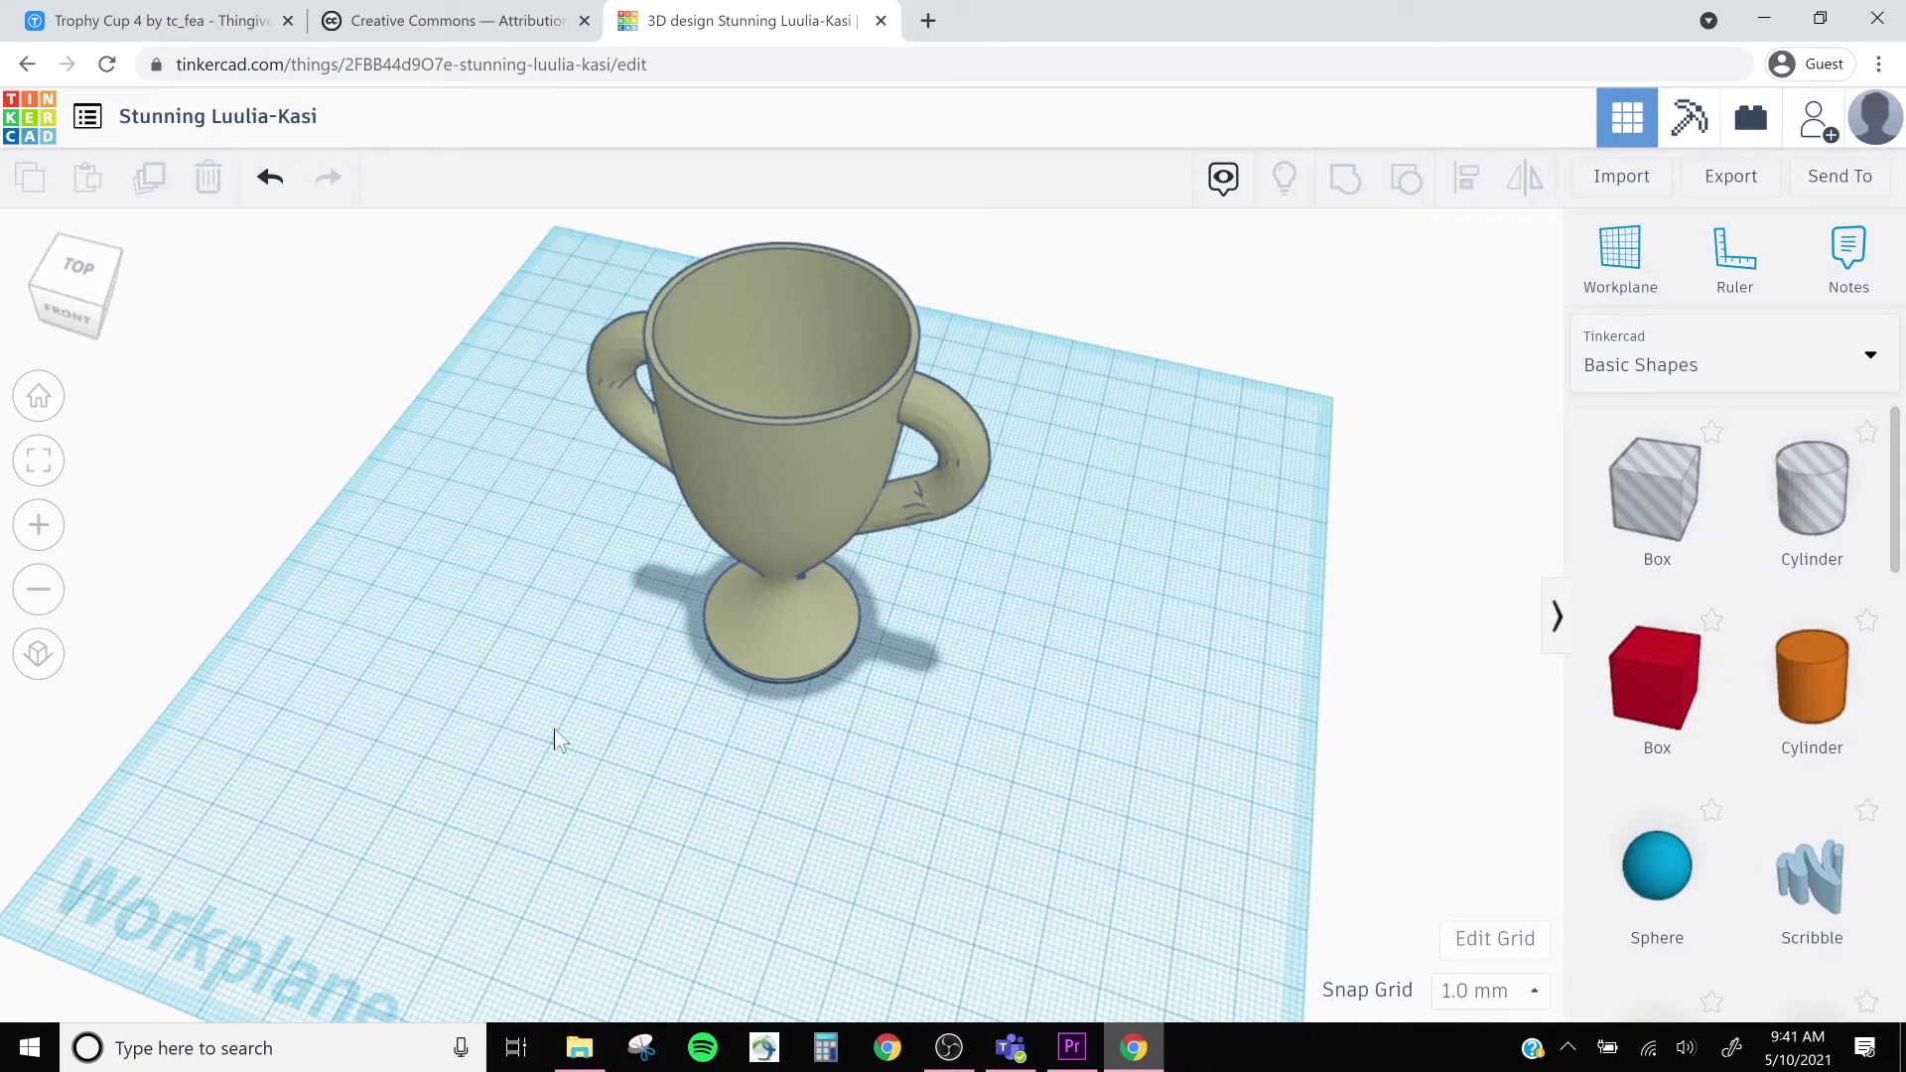
scroll(539, 570, "down", 3)
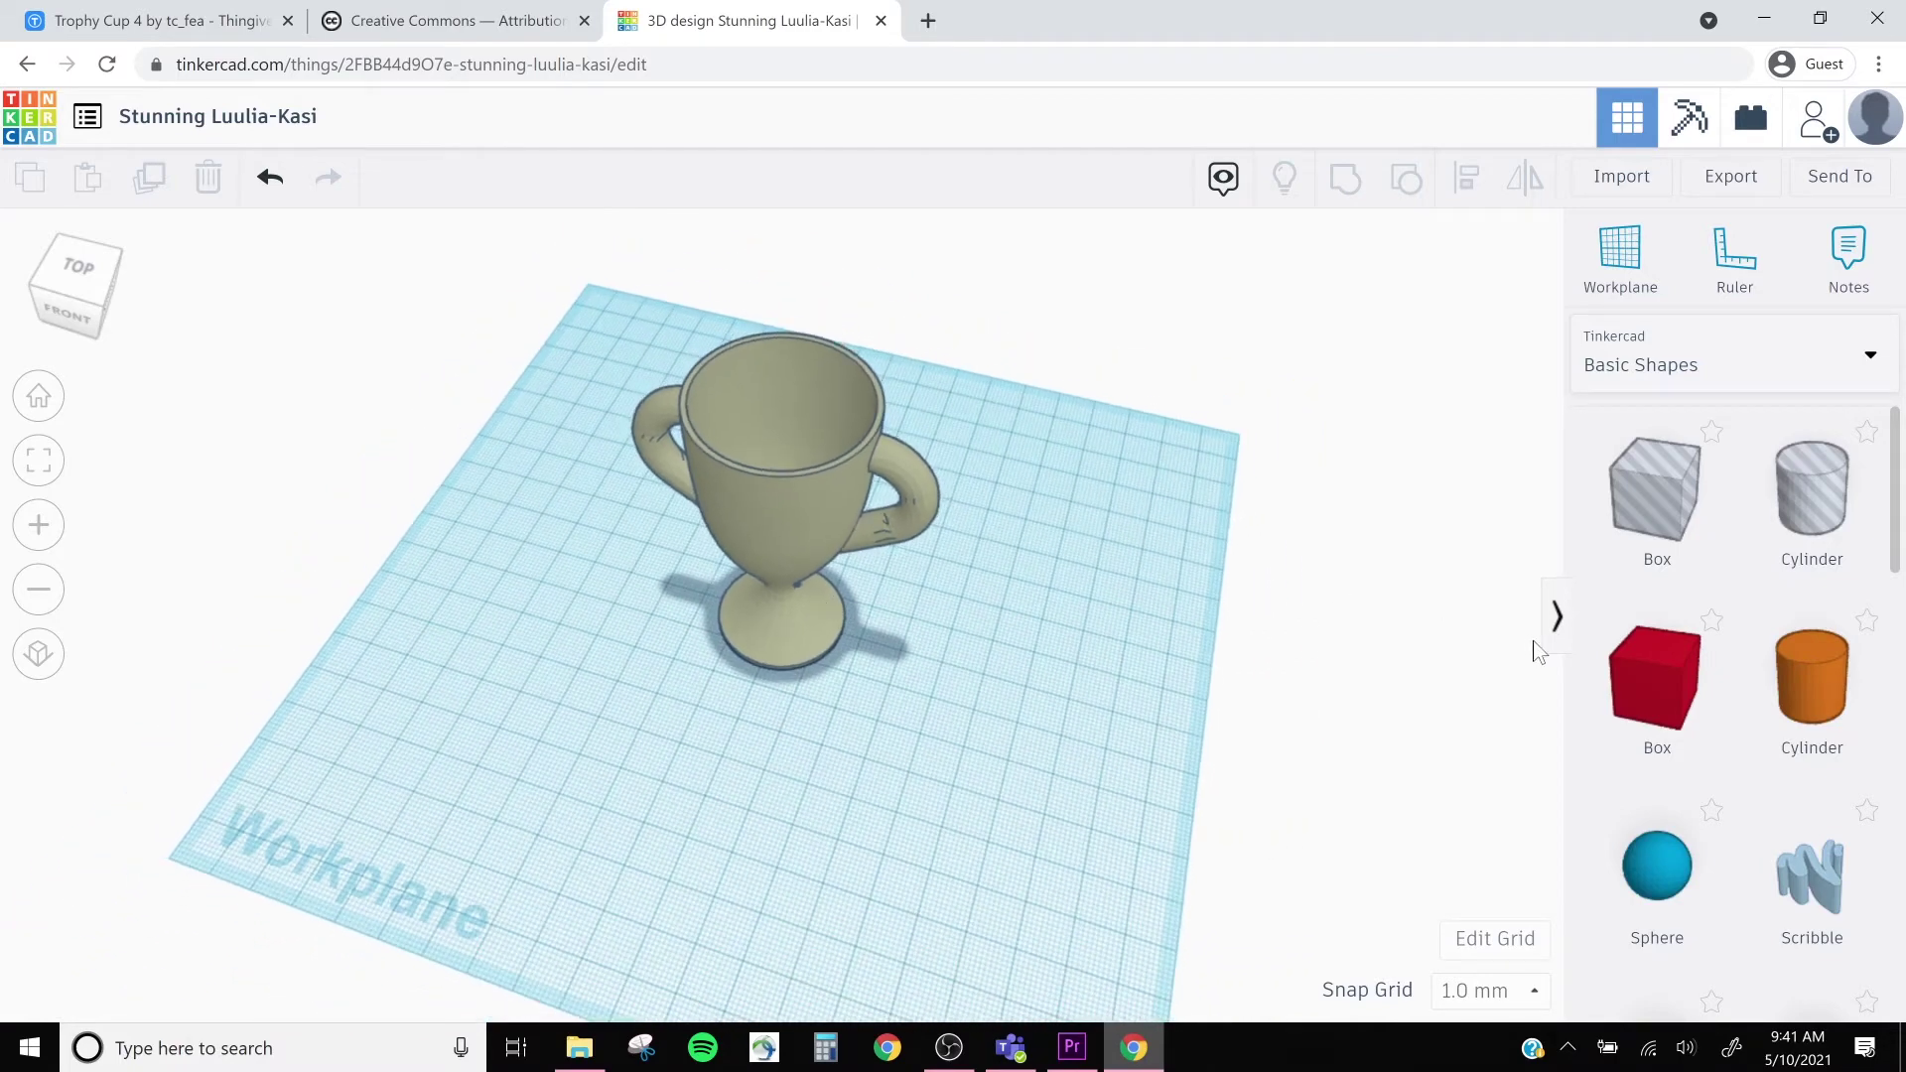
- Add a solid box and stretch it into a rectangular base centered beneath the trophy cup
left_click_drag(1668, 683, 673, 639)
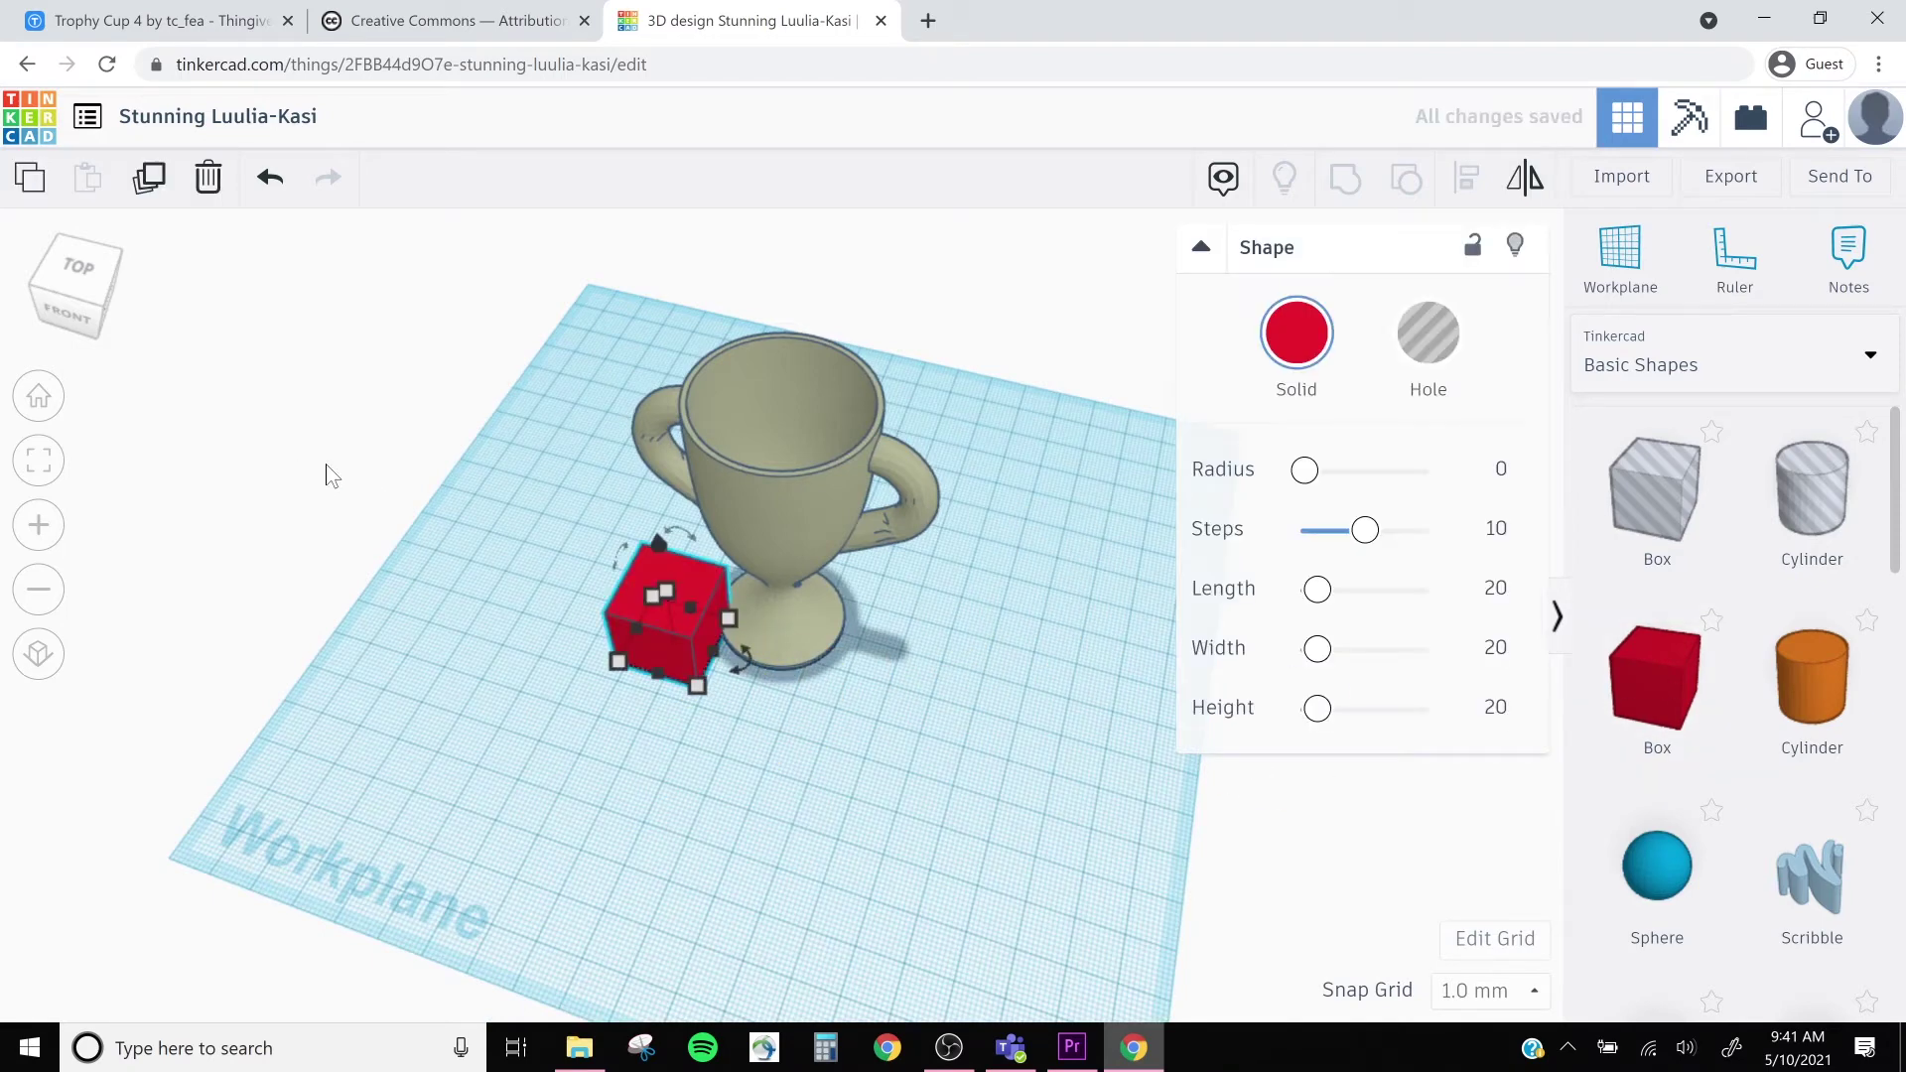
left_click(80, 266)
left_click_drag(731, 638, 939, 516)
left_click_drag(640, 718, 625, 710)
left_click(971, 830)
right_click_drag(971, 829, 939, 676)
scroll(808, 561, "up", 6)
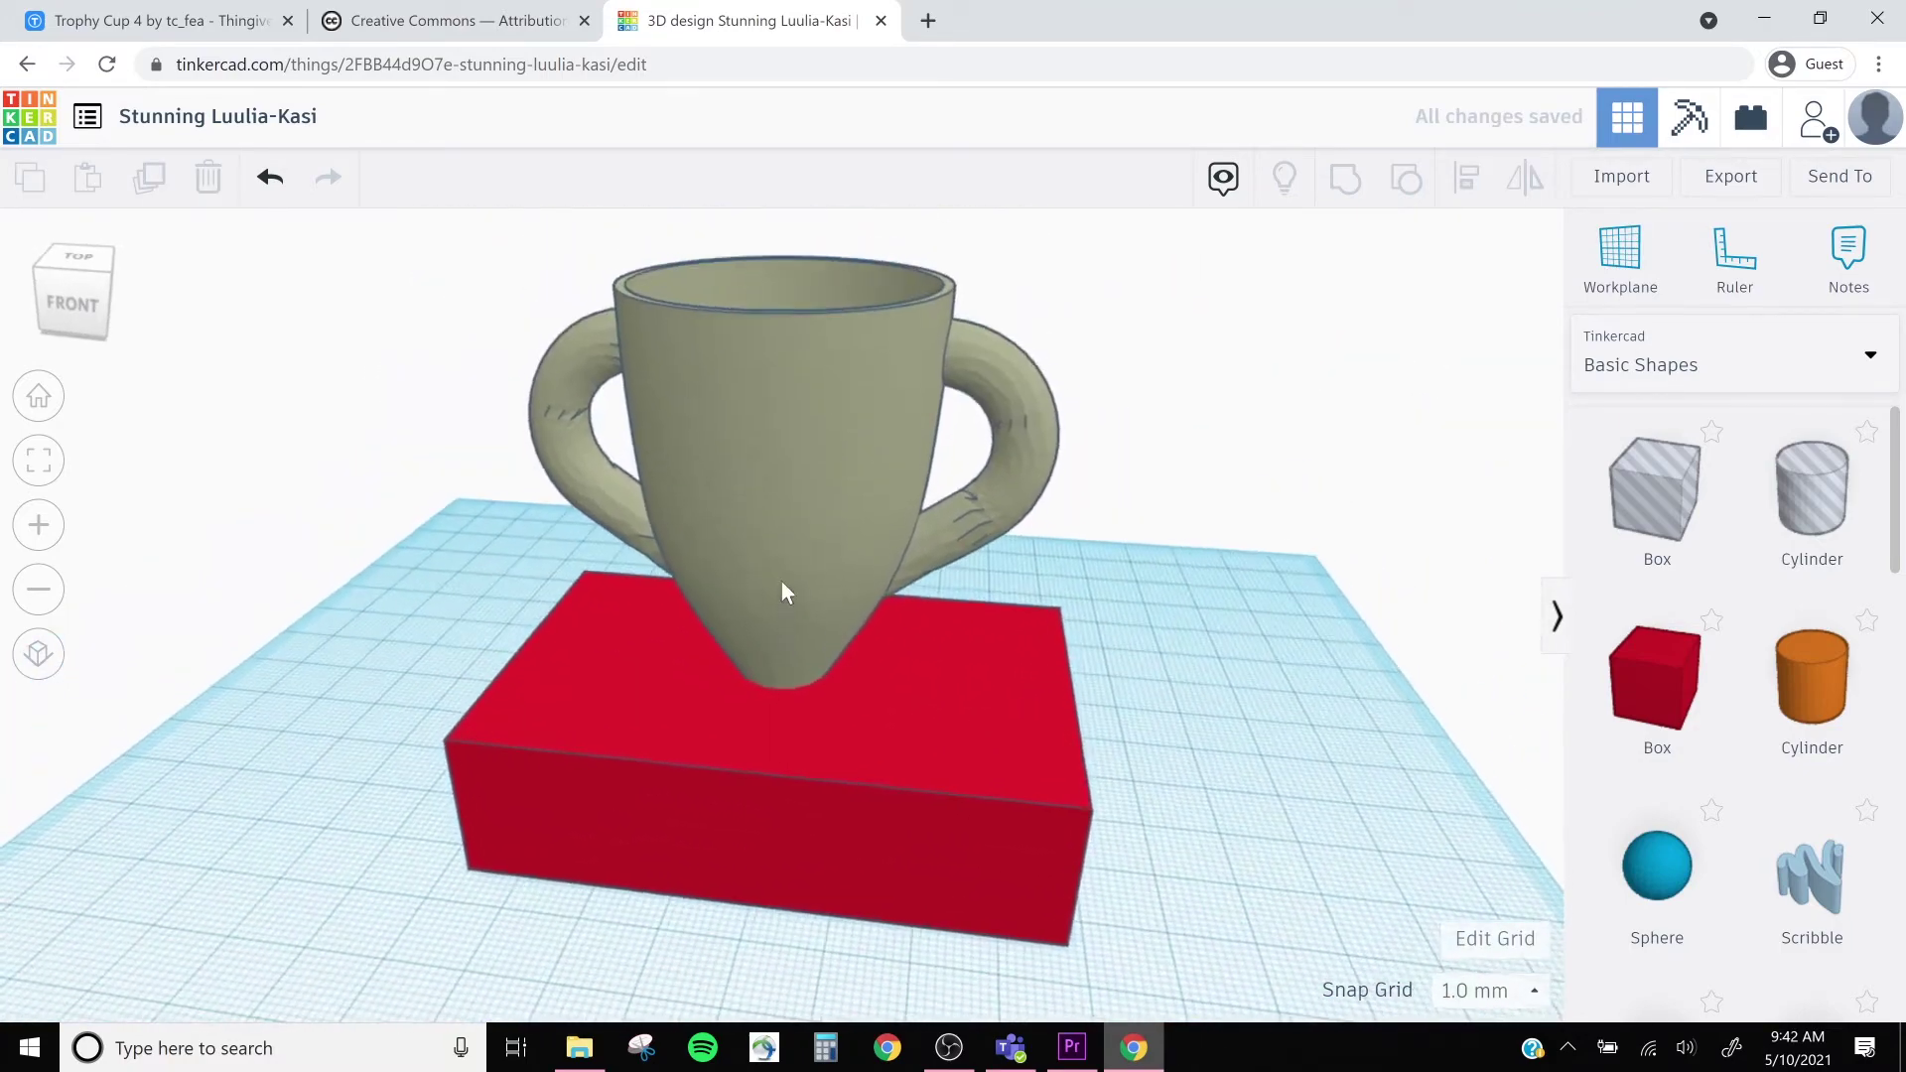
- Set the height of the red base box to 5 mm
left_click(562, 619)
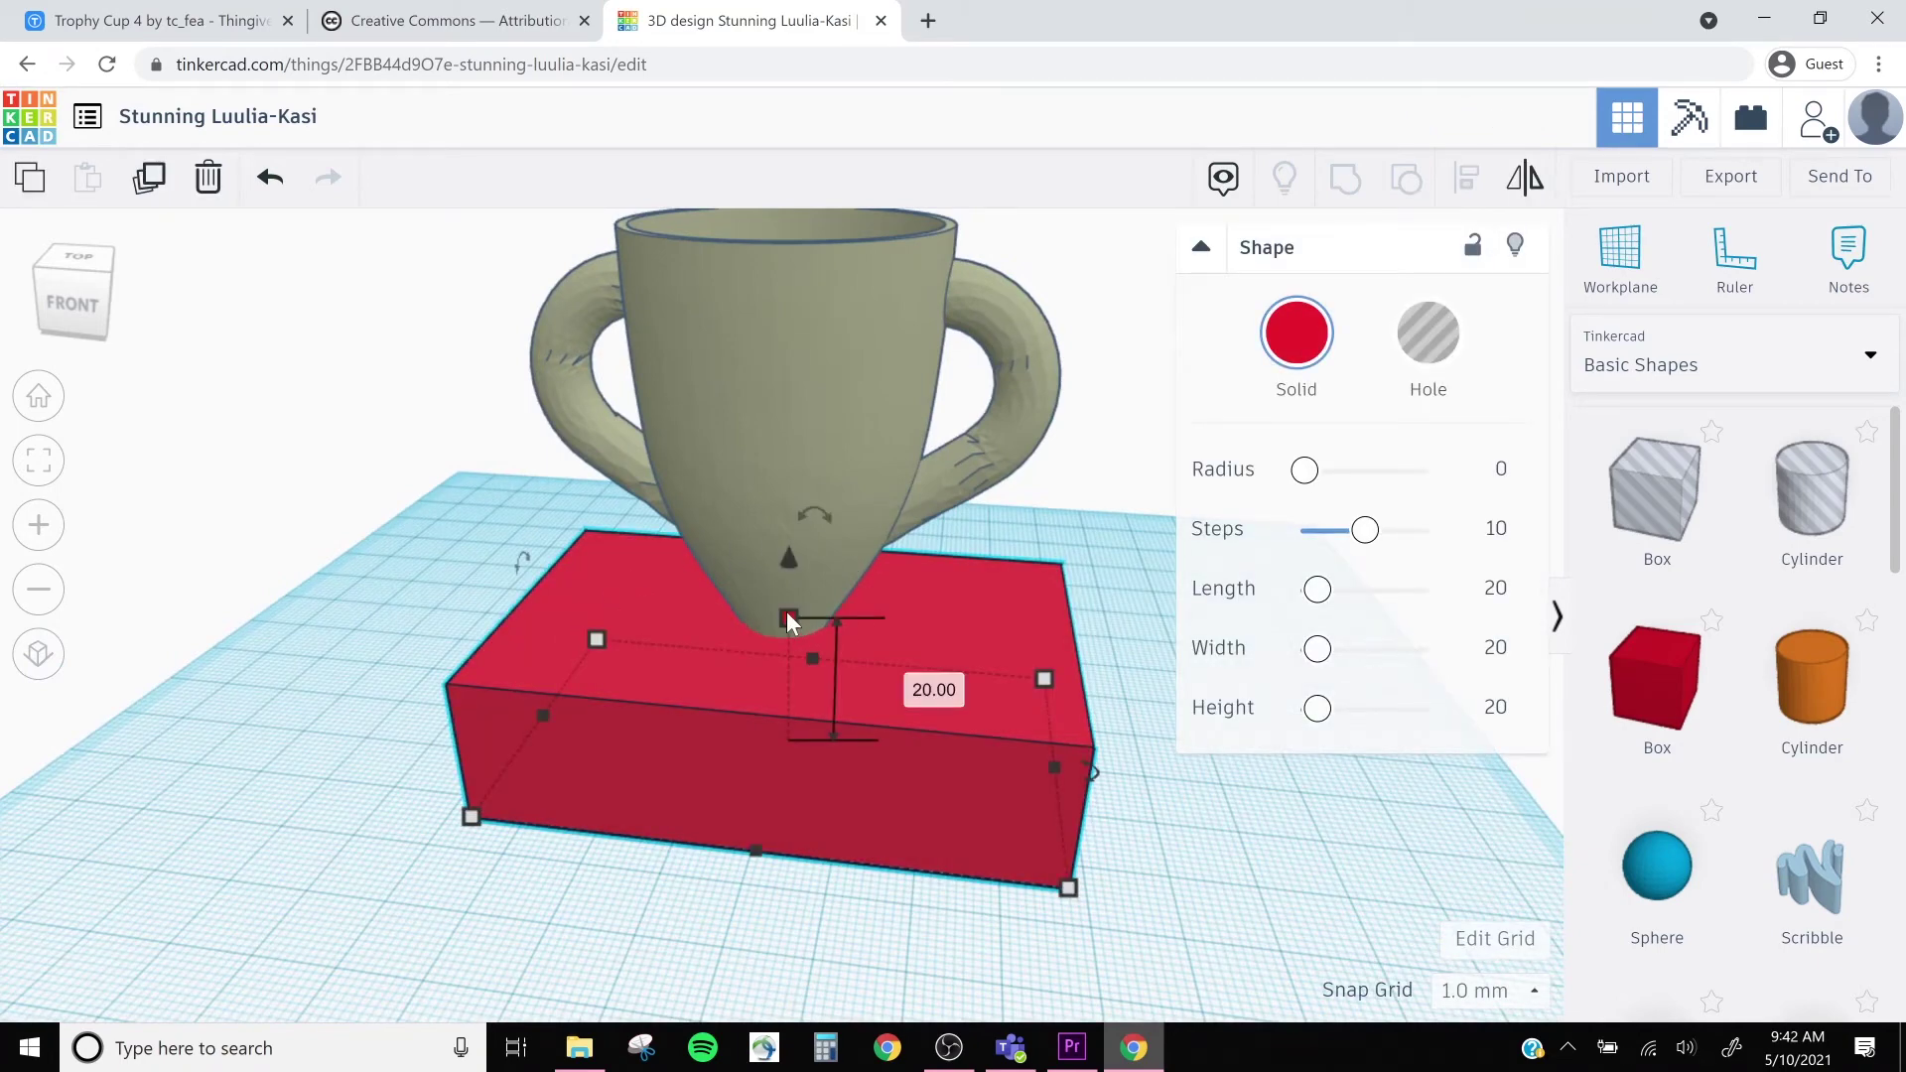
left_click_drag(787, 617, 794, 705)
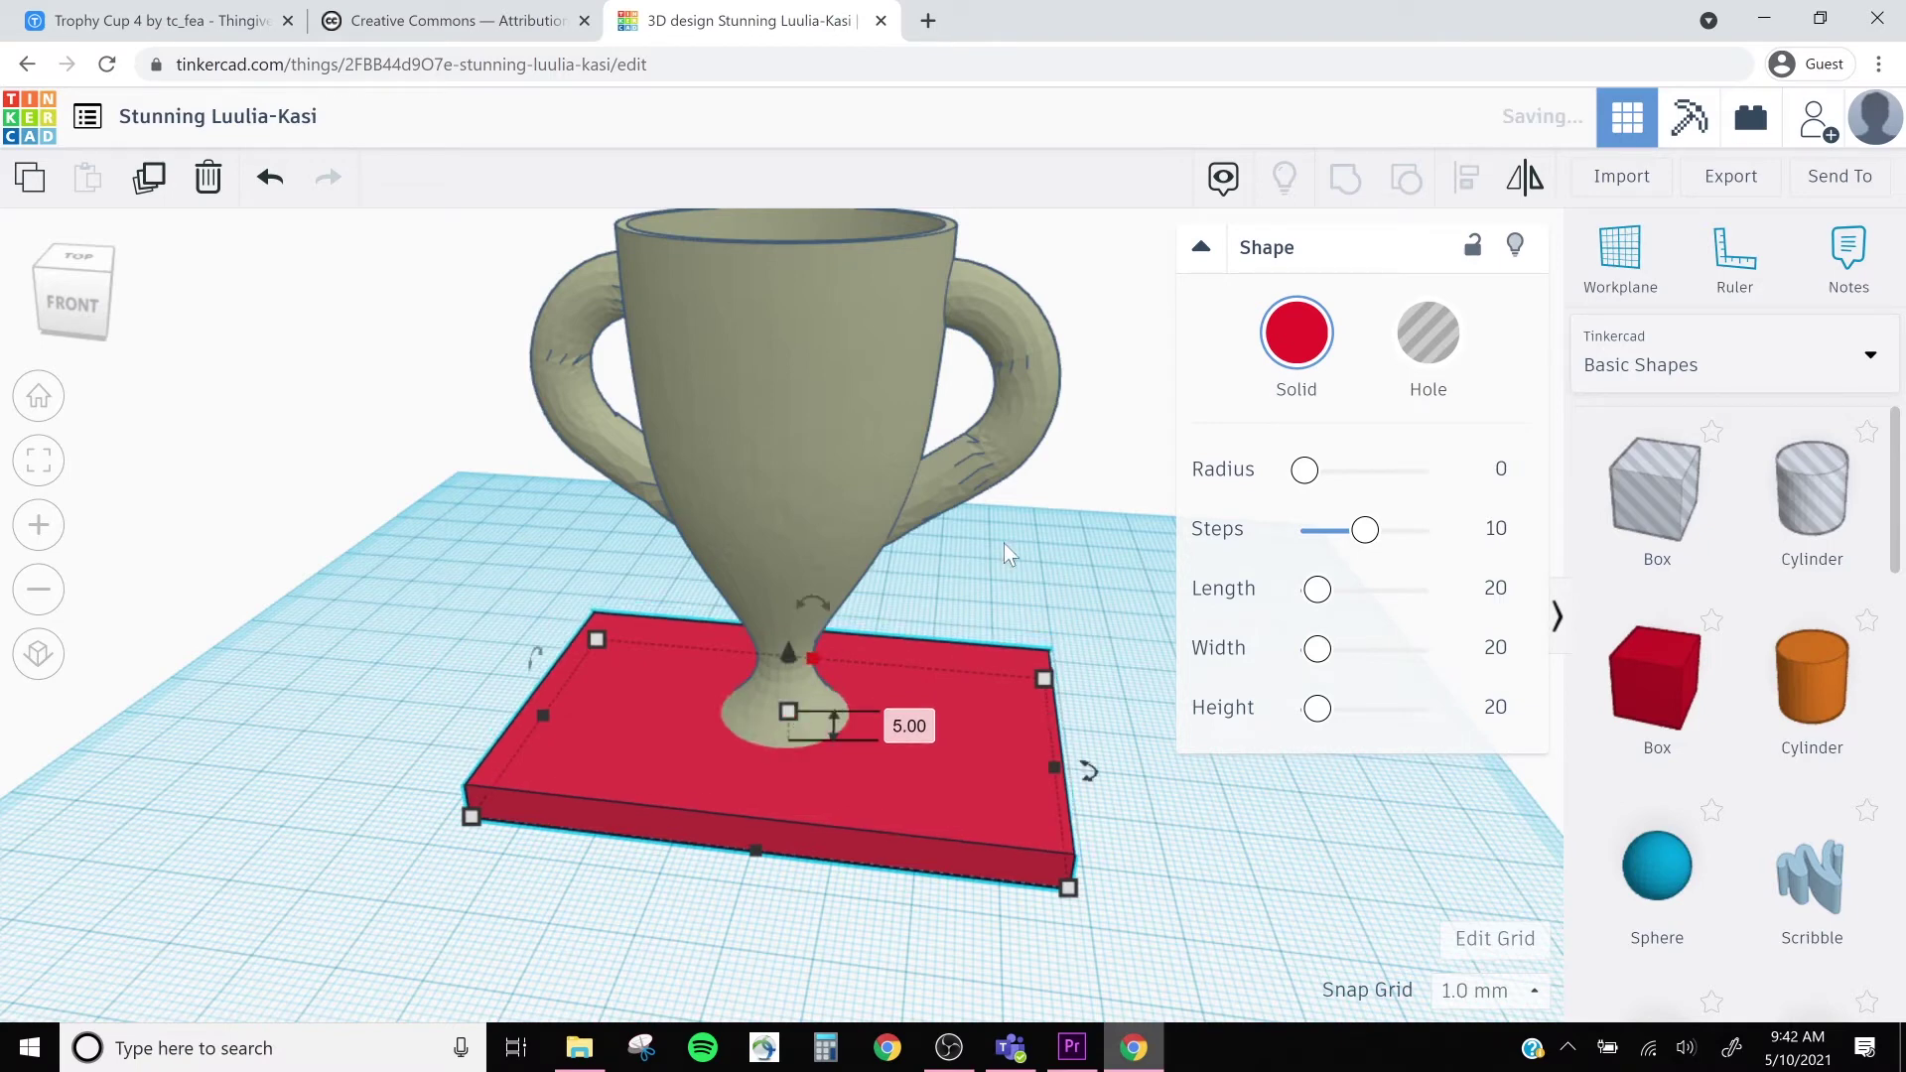
left_click(1092, 467)
- Raise the trophy cup 5 mm so its foot rests on top of the red base
right_click_drag(826, 425, 792, 487)
left_click(786, 413)
middle_click_drag(800, 395, 795, 442)
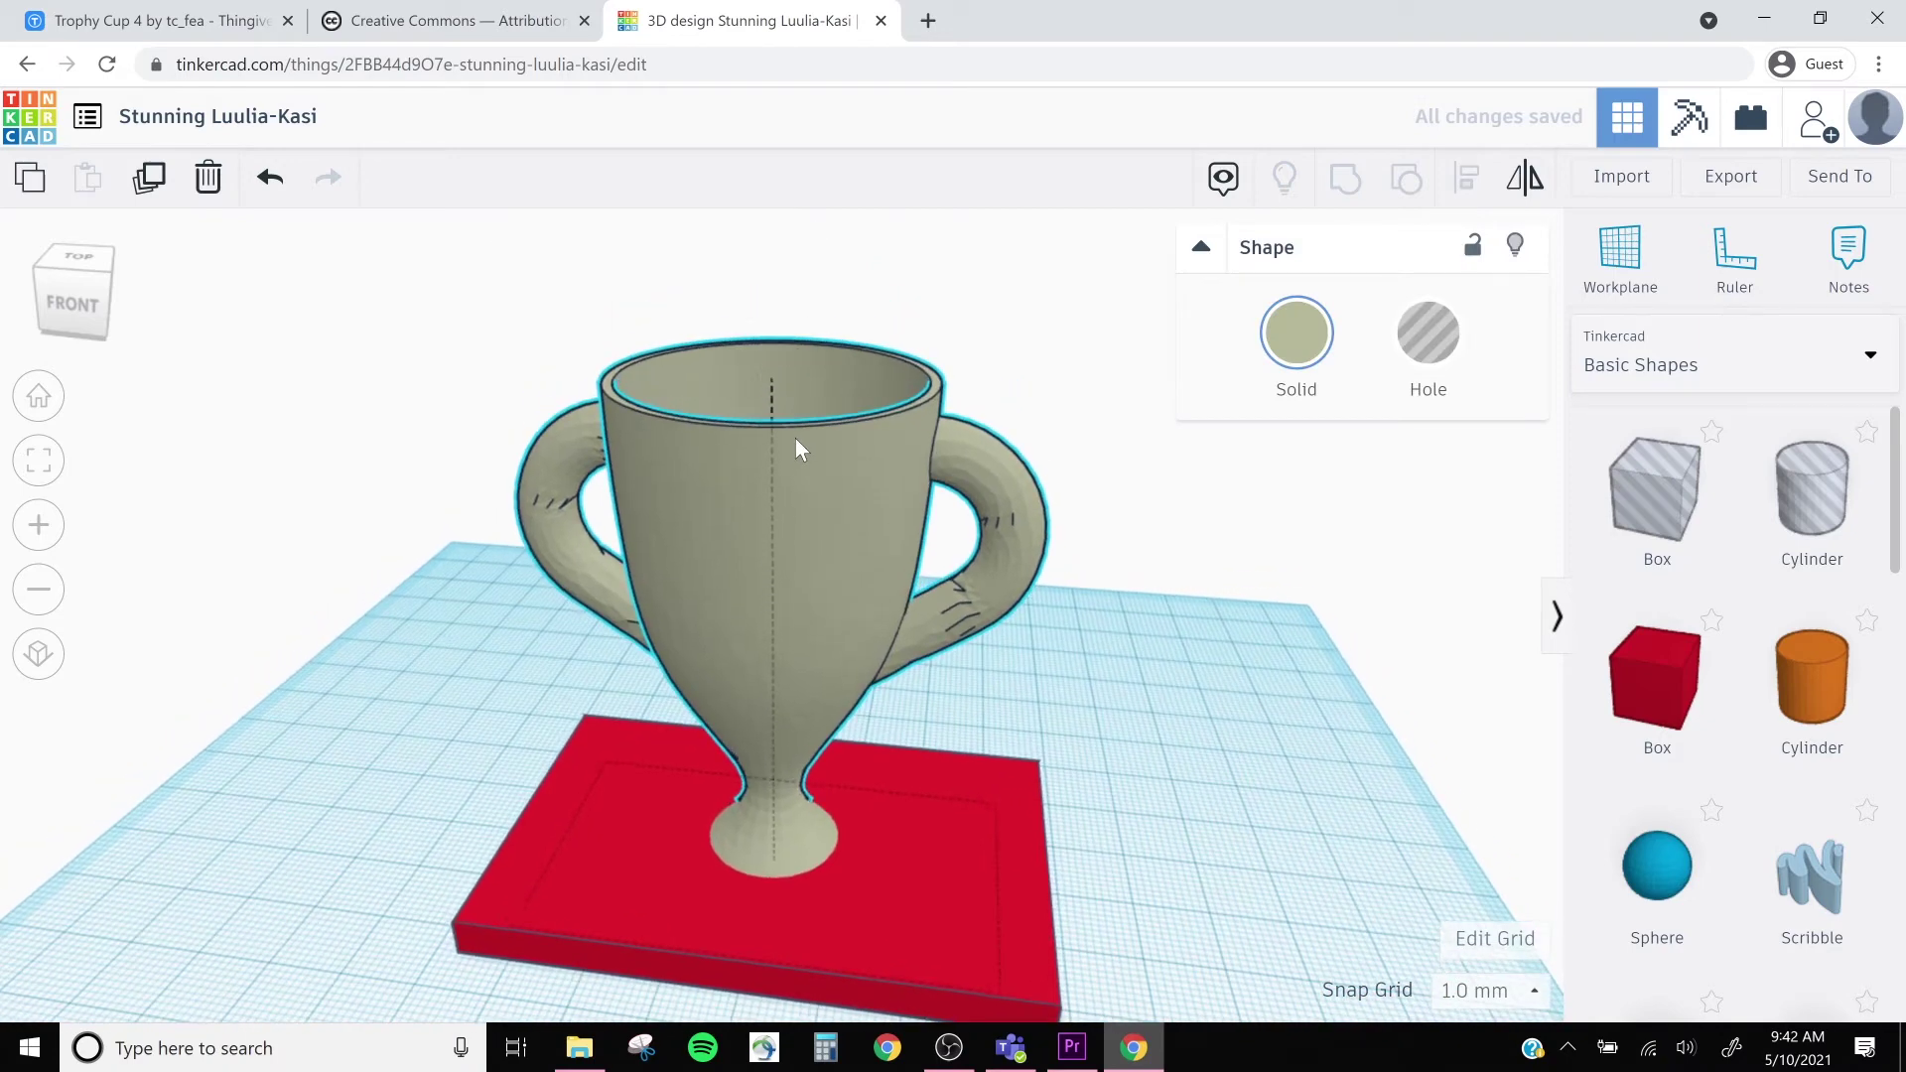
left_click_drag(771, 308, 772, 317)
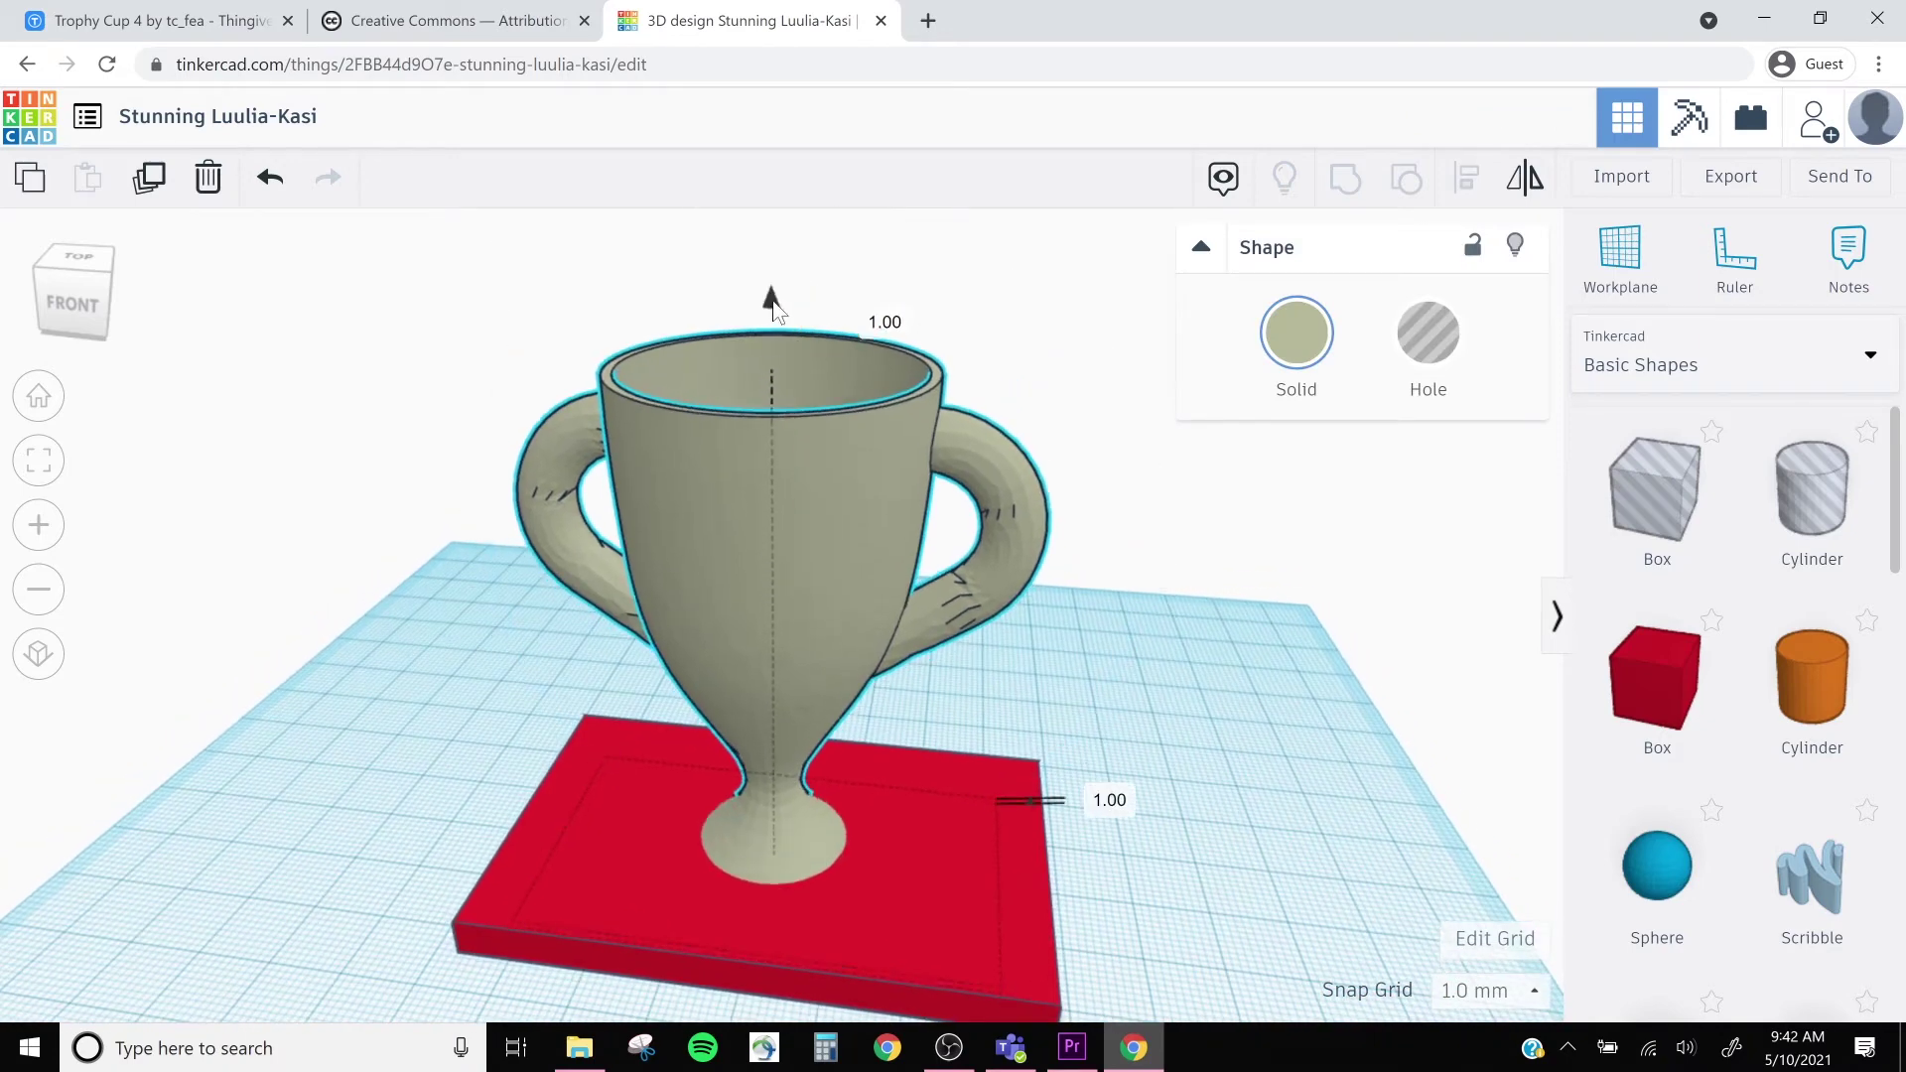
left_click_drag(773, 301, 790, 264)
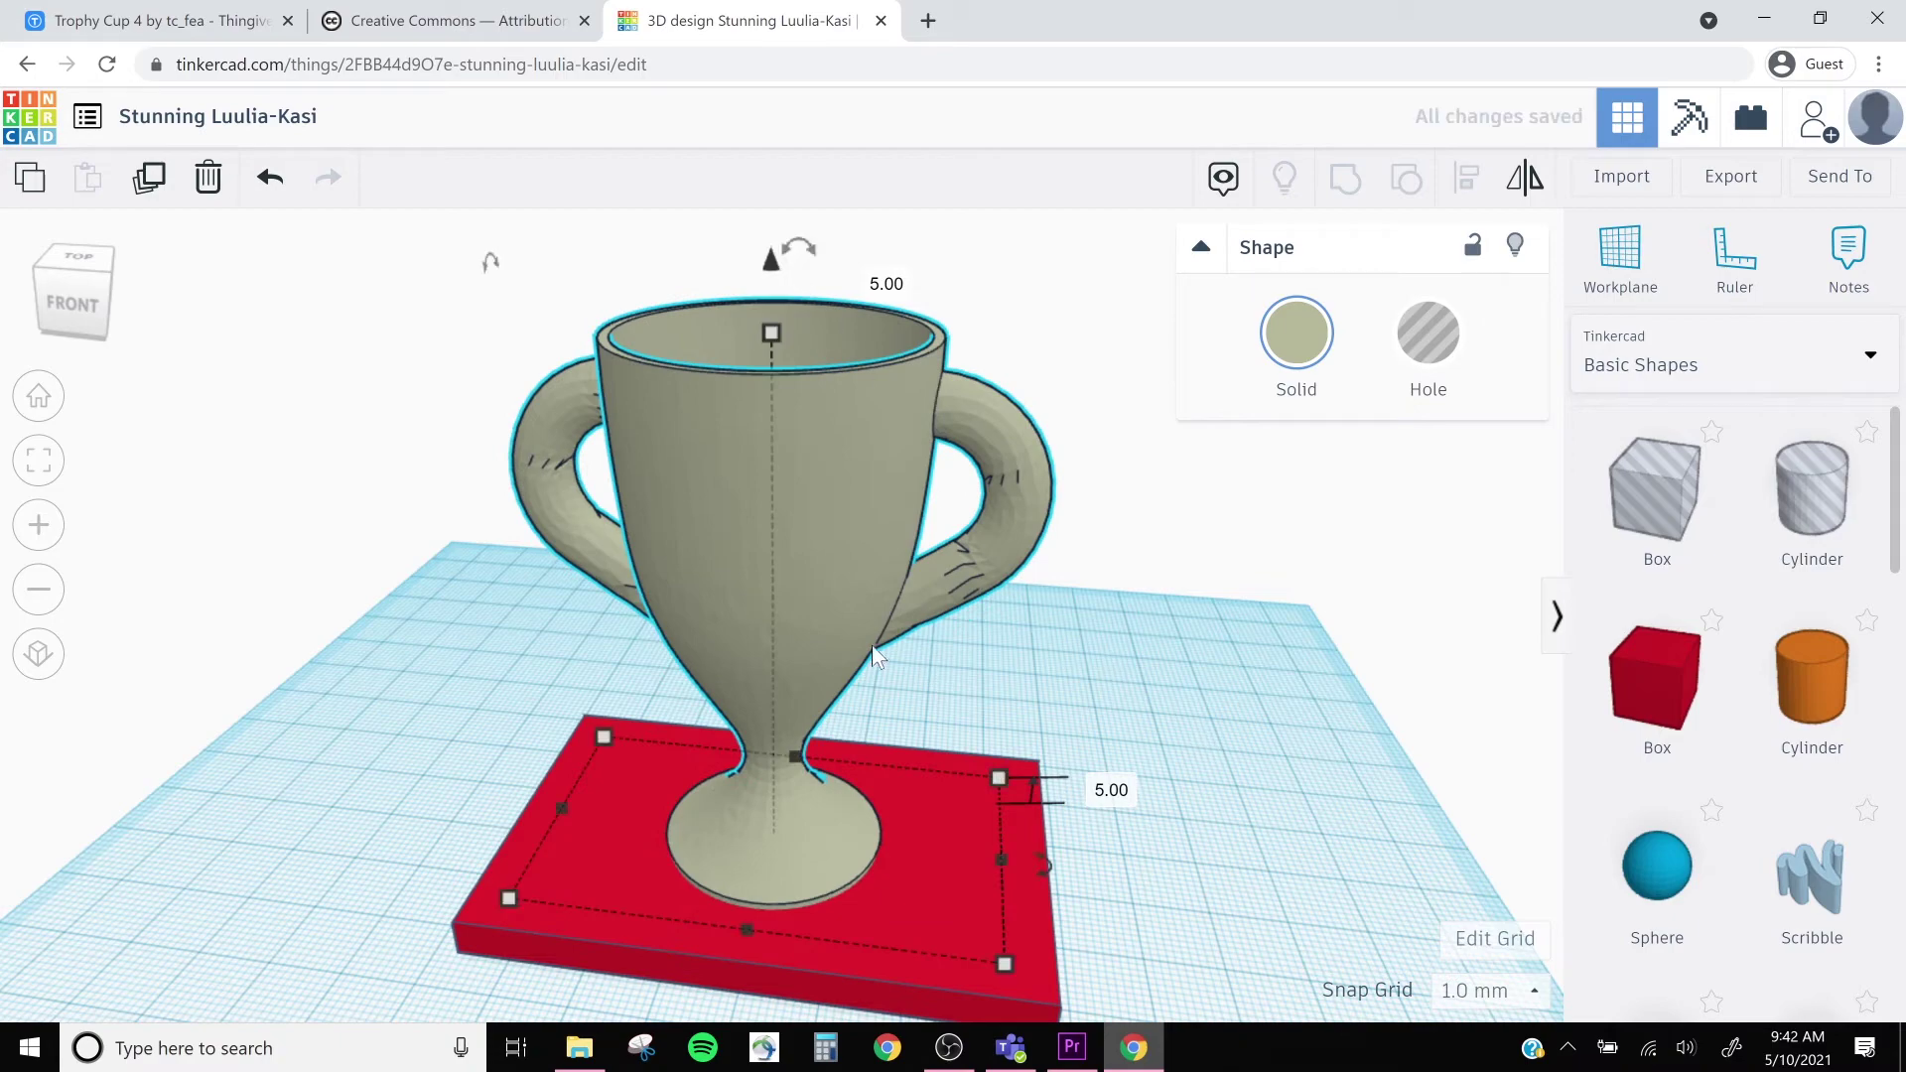
left_click(1247, 675)
- Add a Text shape in front of the base and set its wording to "Best Smile"
right_click_drag(1063, 711, 638, 638)
left_click(650, 634)
left_click(953, 765)
right_click_drag(953, 765, 808, 712)
middle_click_drag(808, 712, 855, 510)
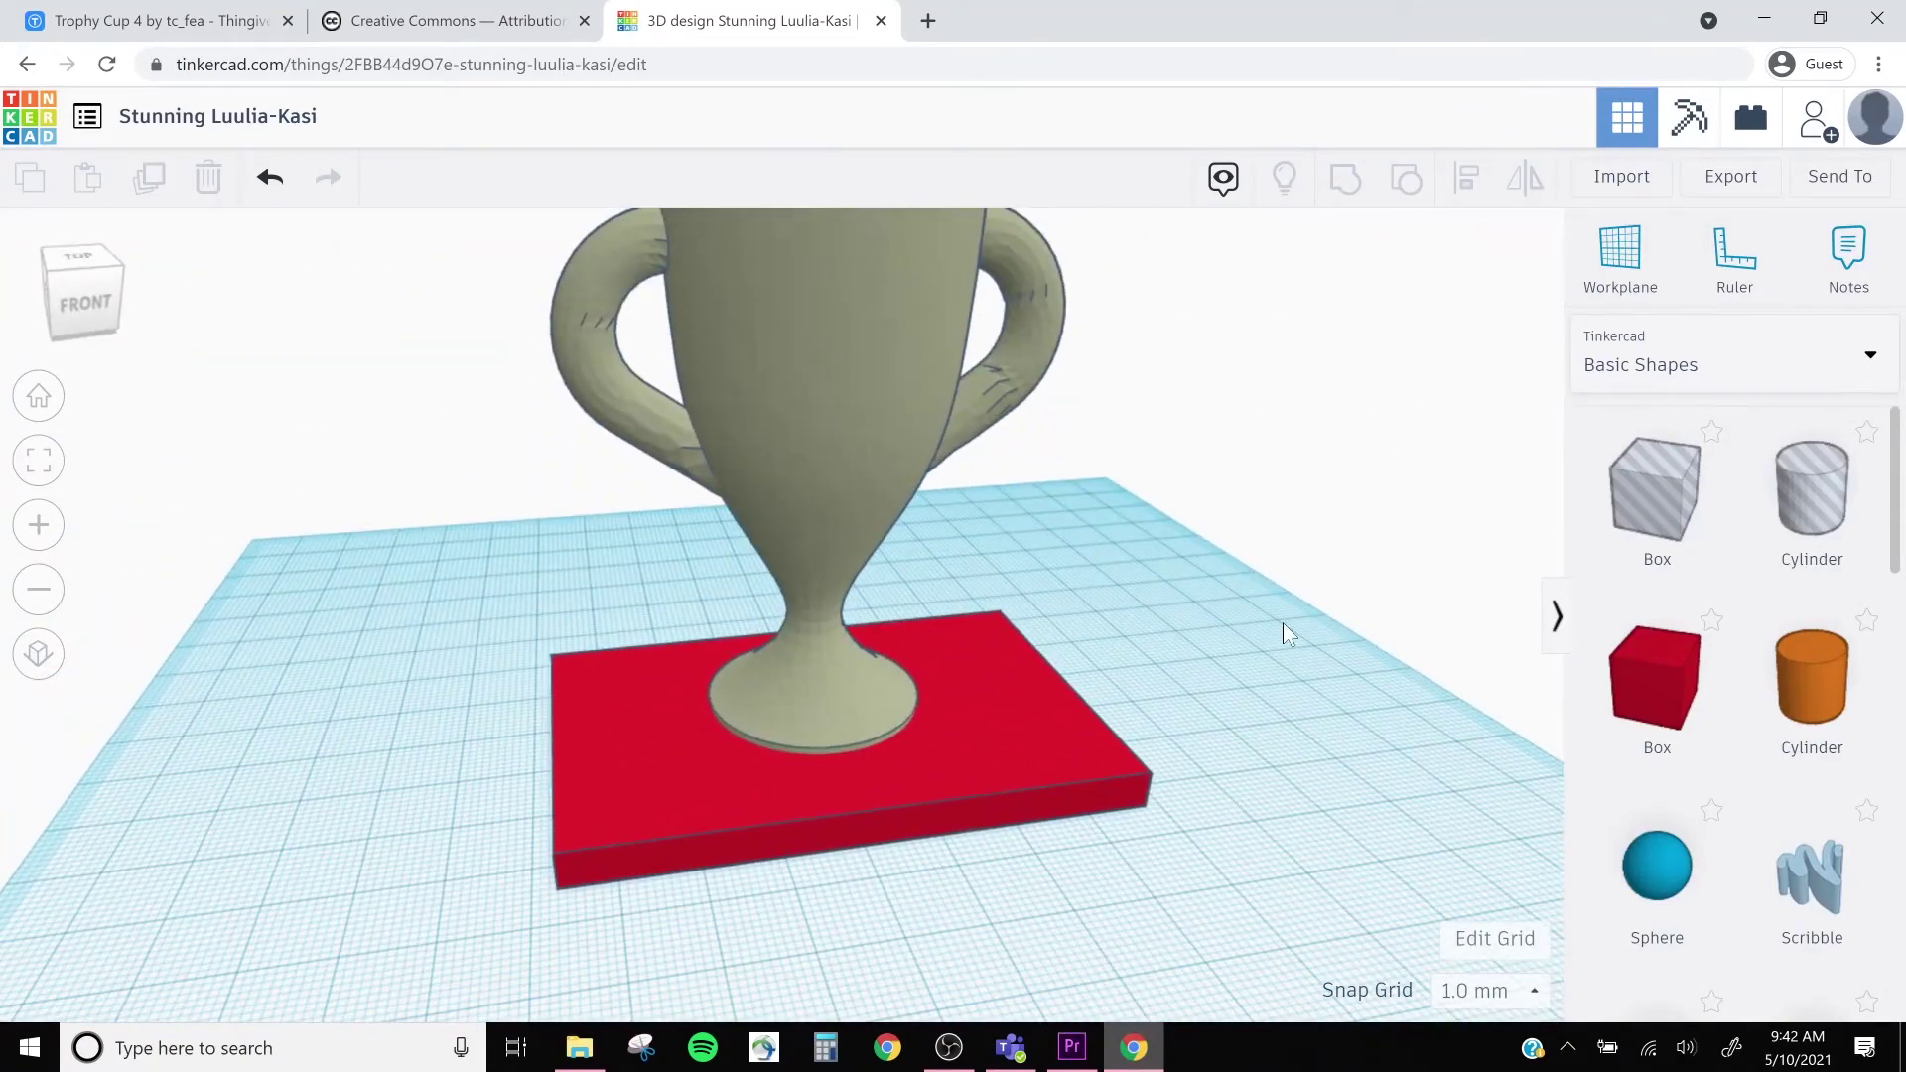
scroll(1690, 613, "down", 6)
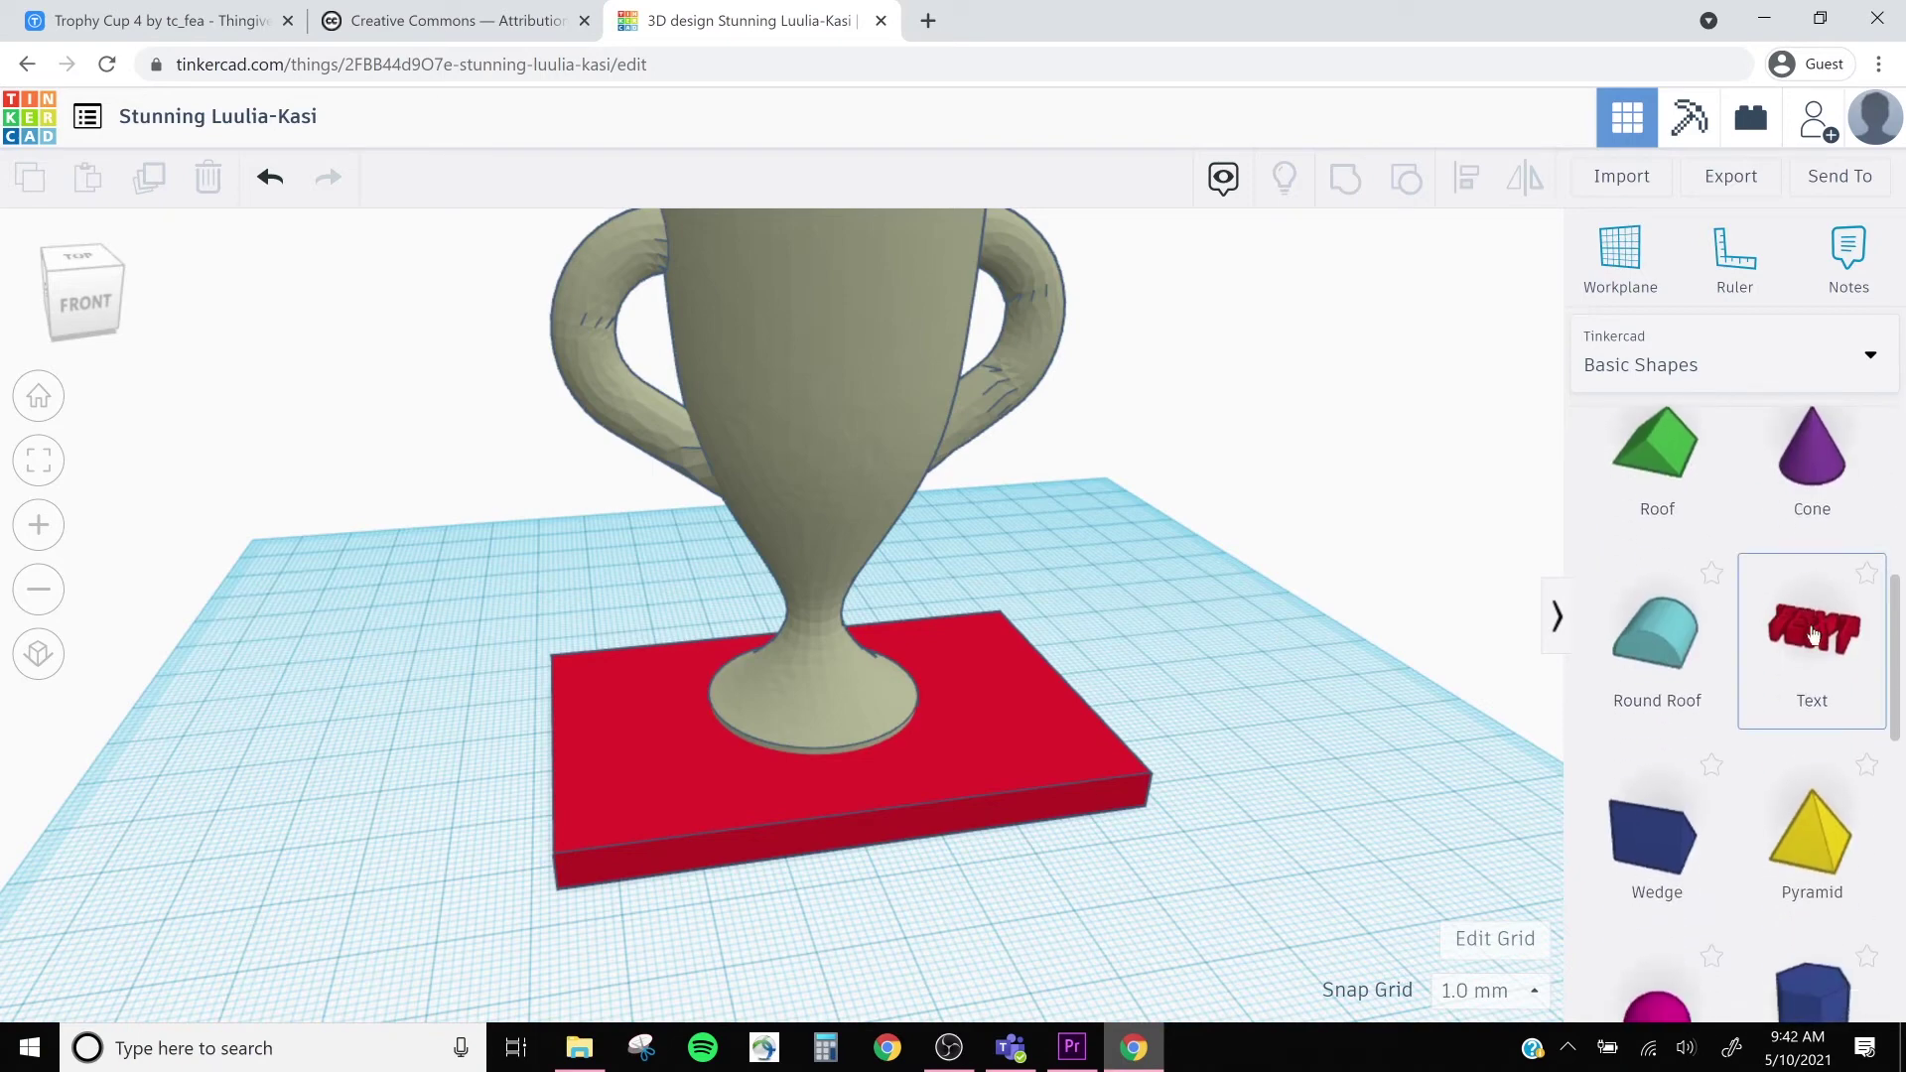
left_click_drag(1801, 655, 739, 876)
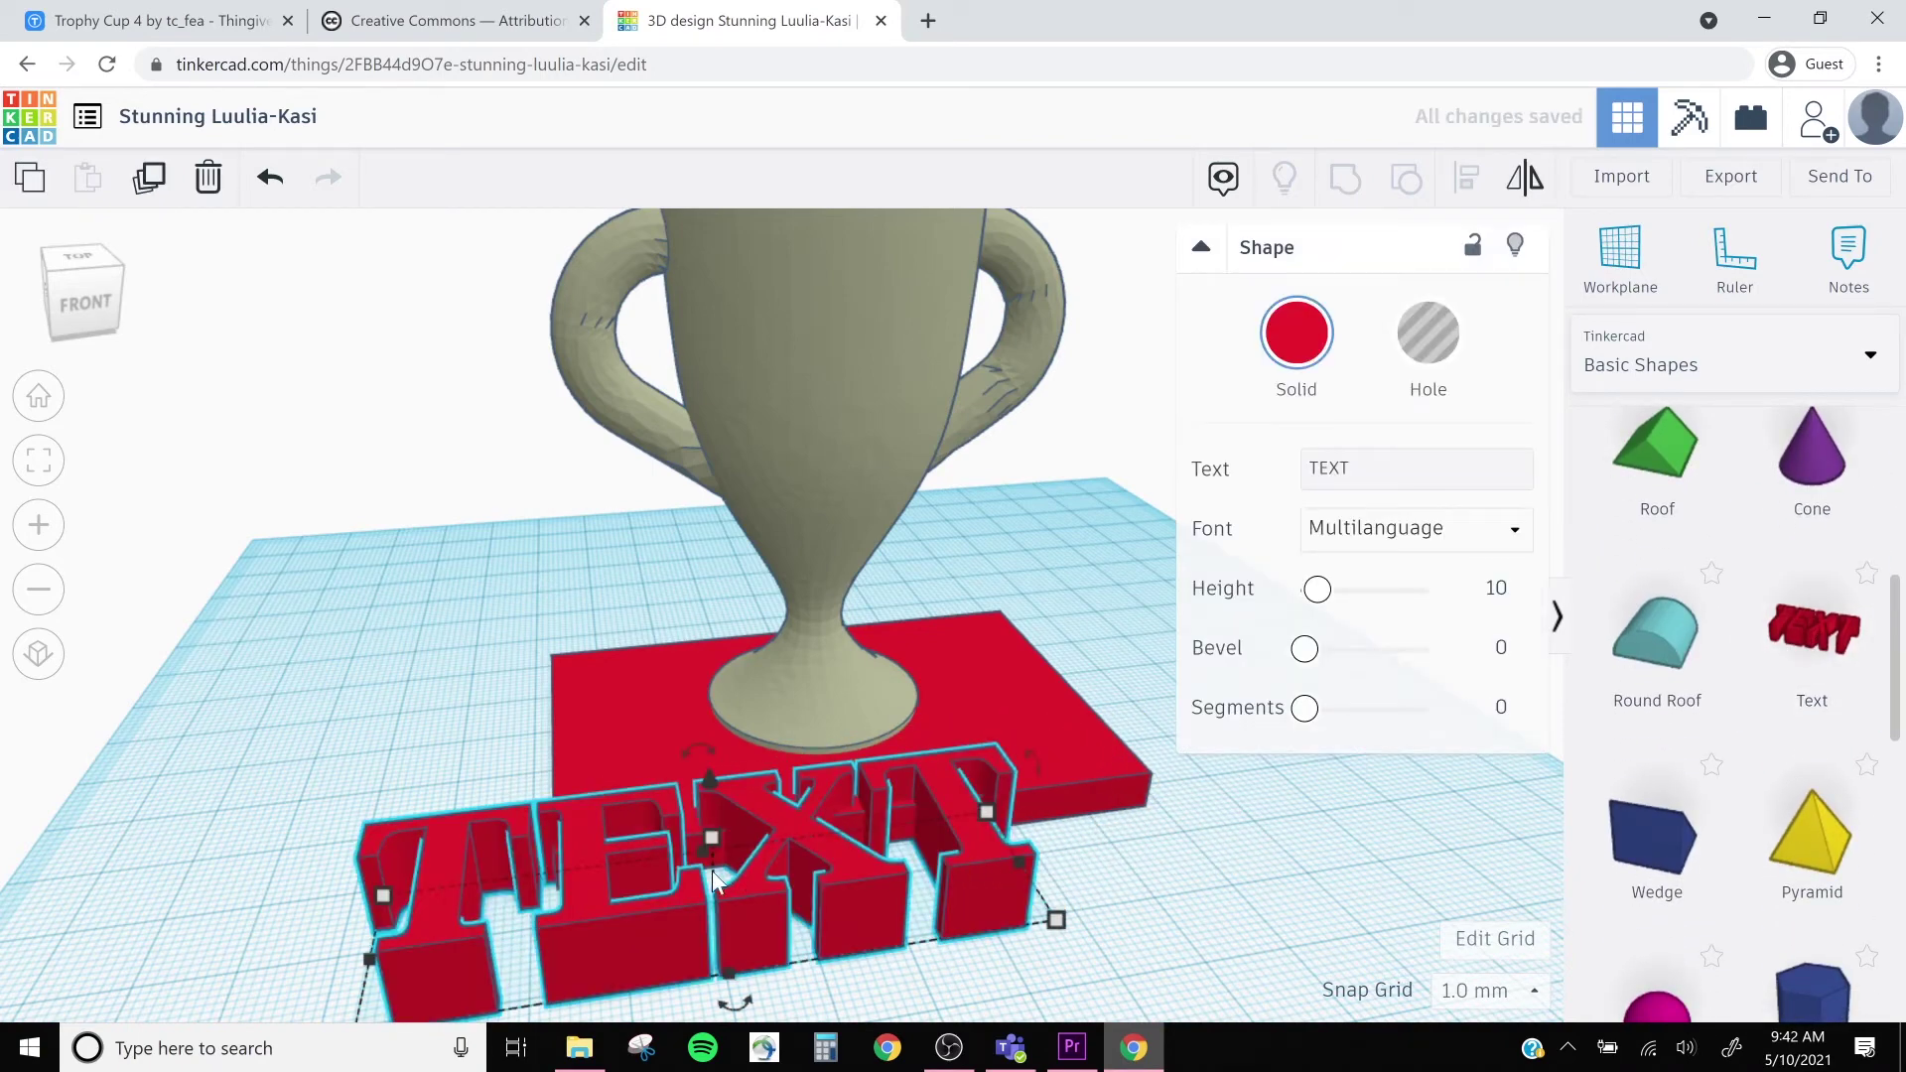
left_click(1409, 468)
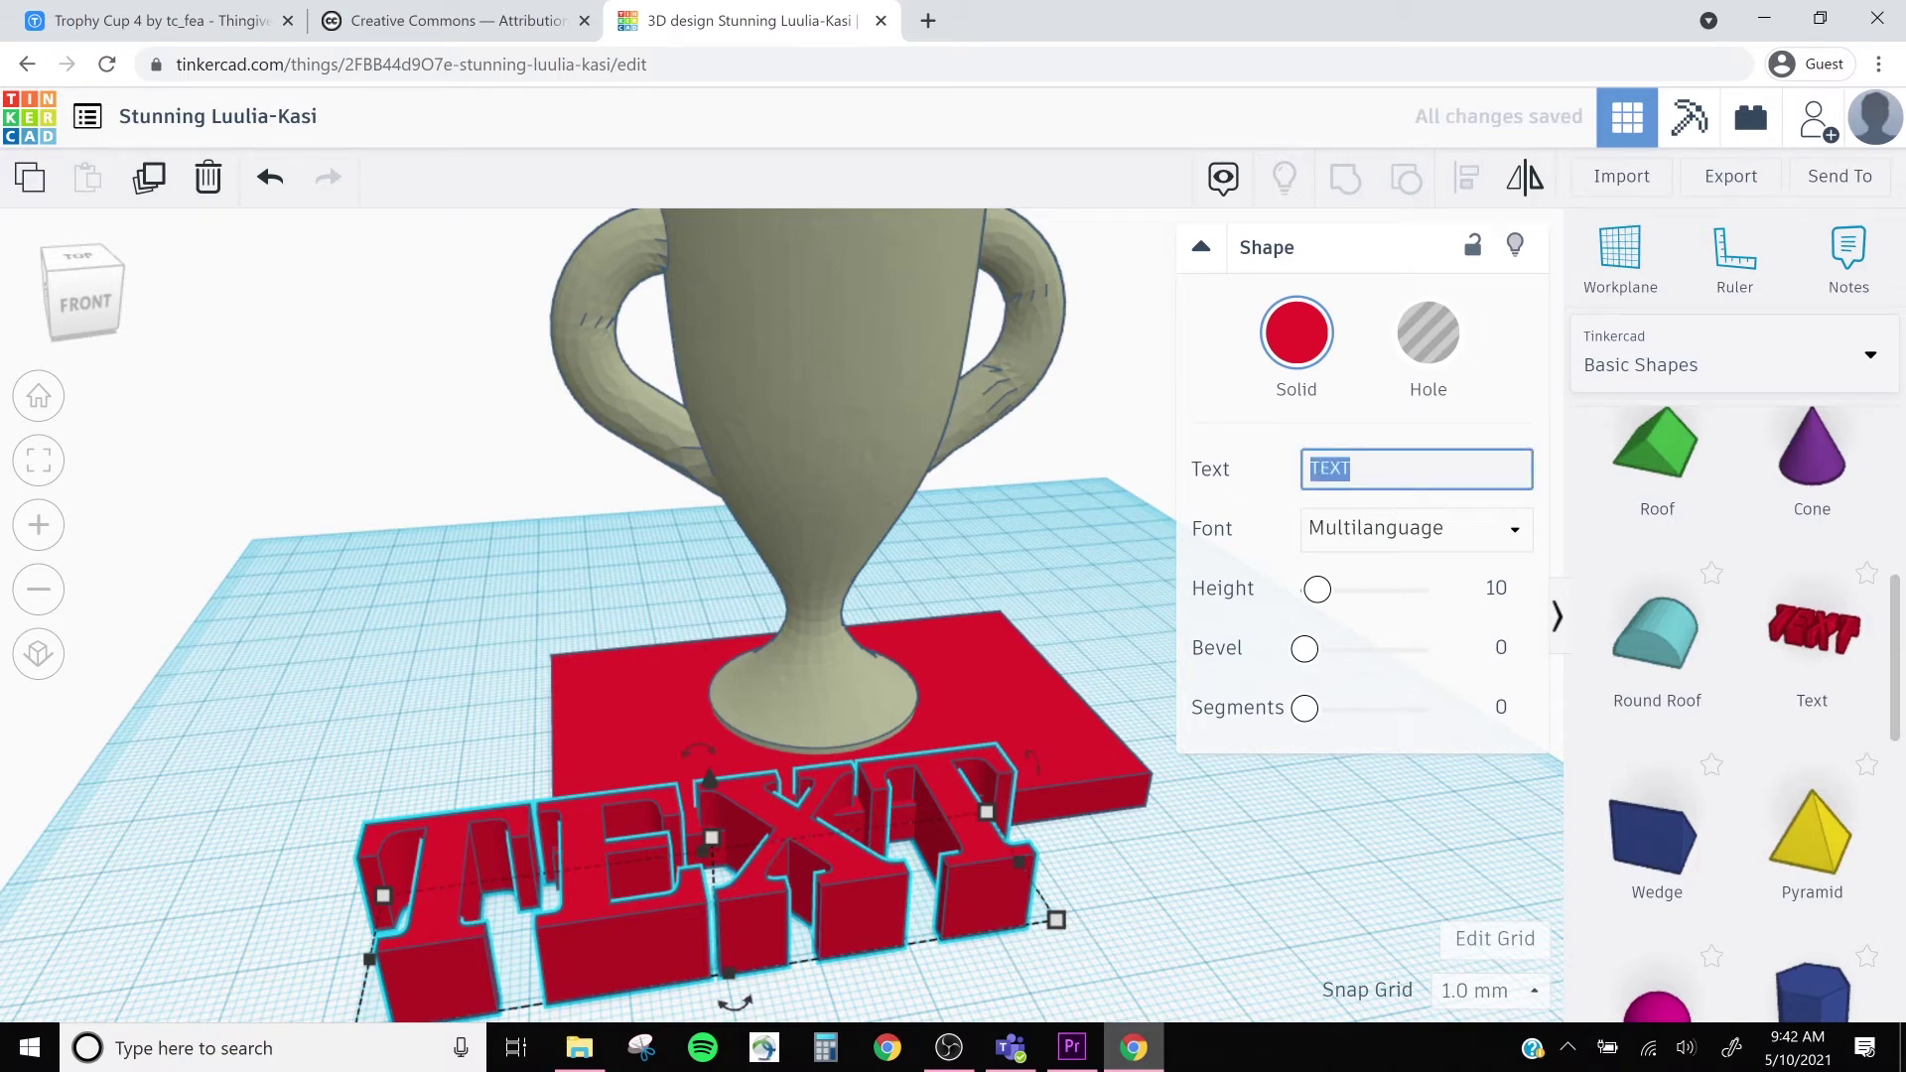
type("B")
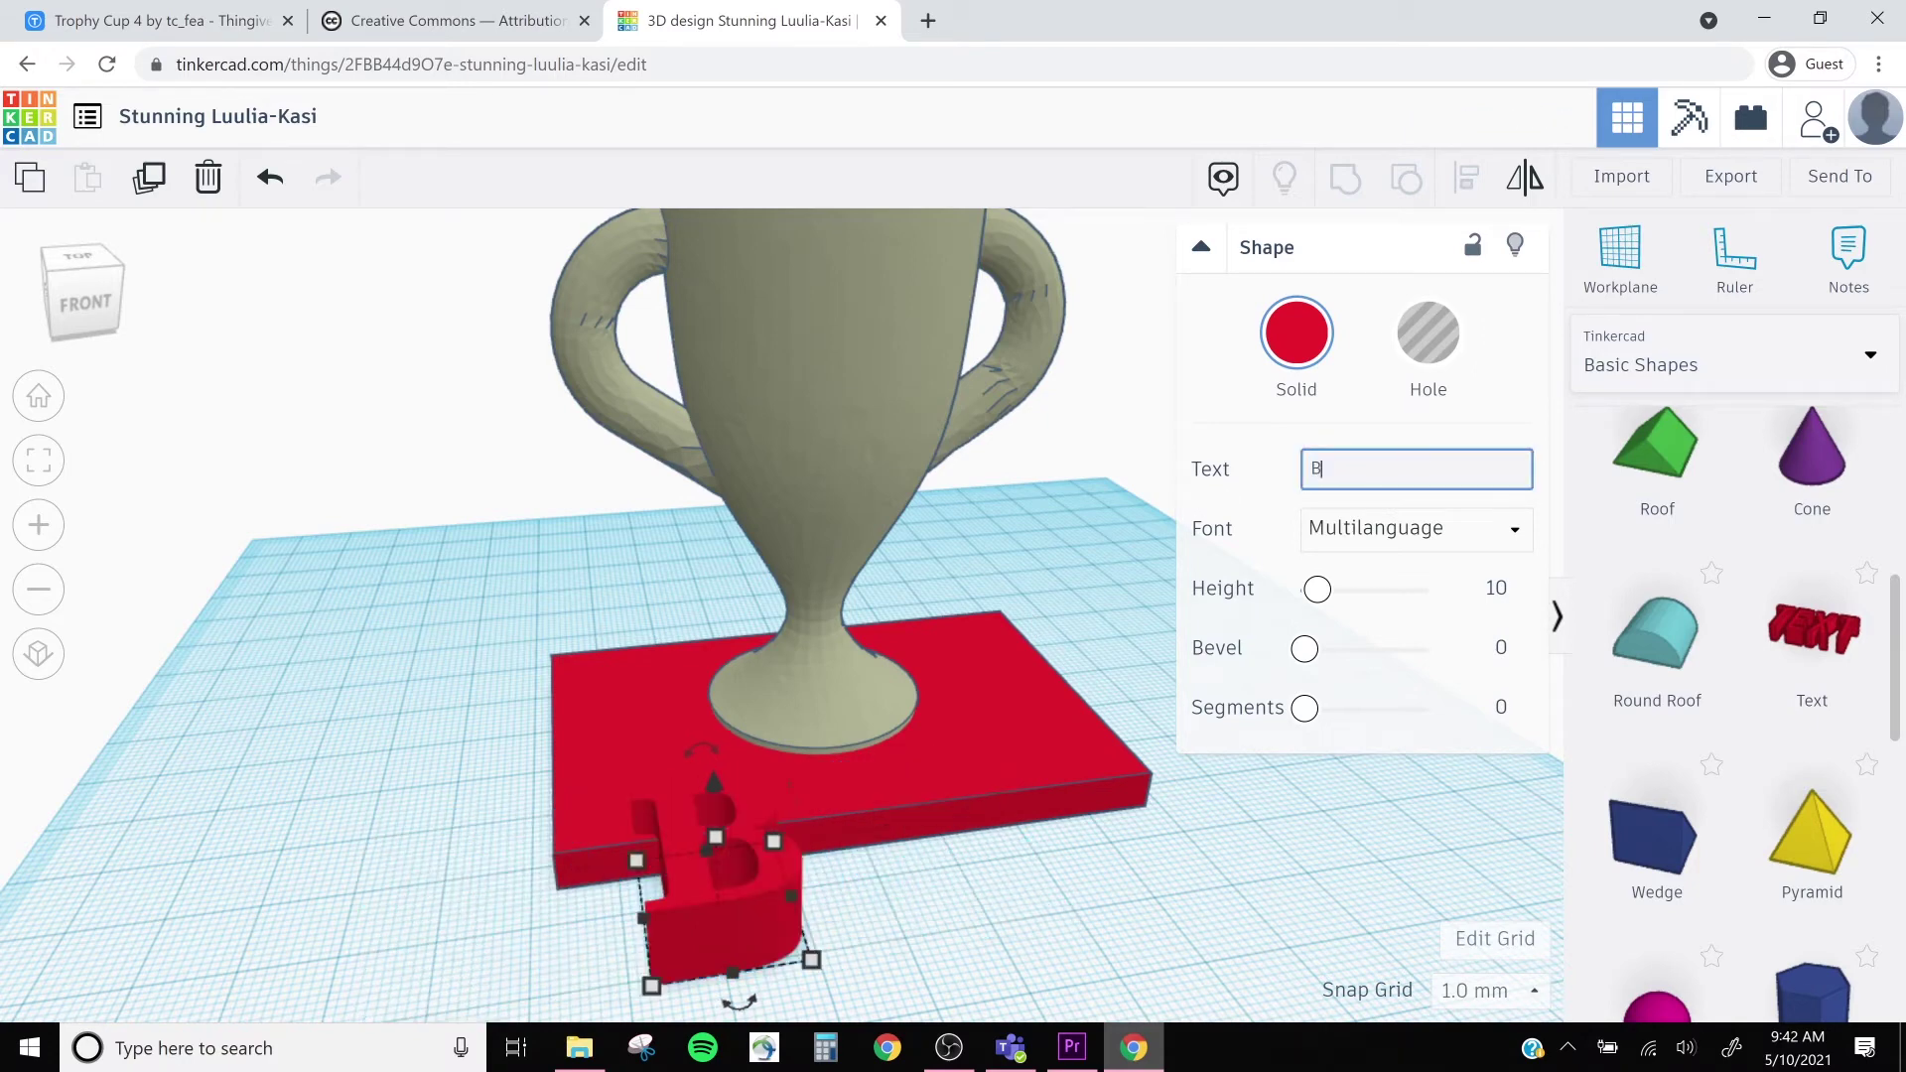
type("est Smile")
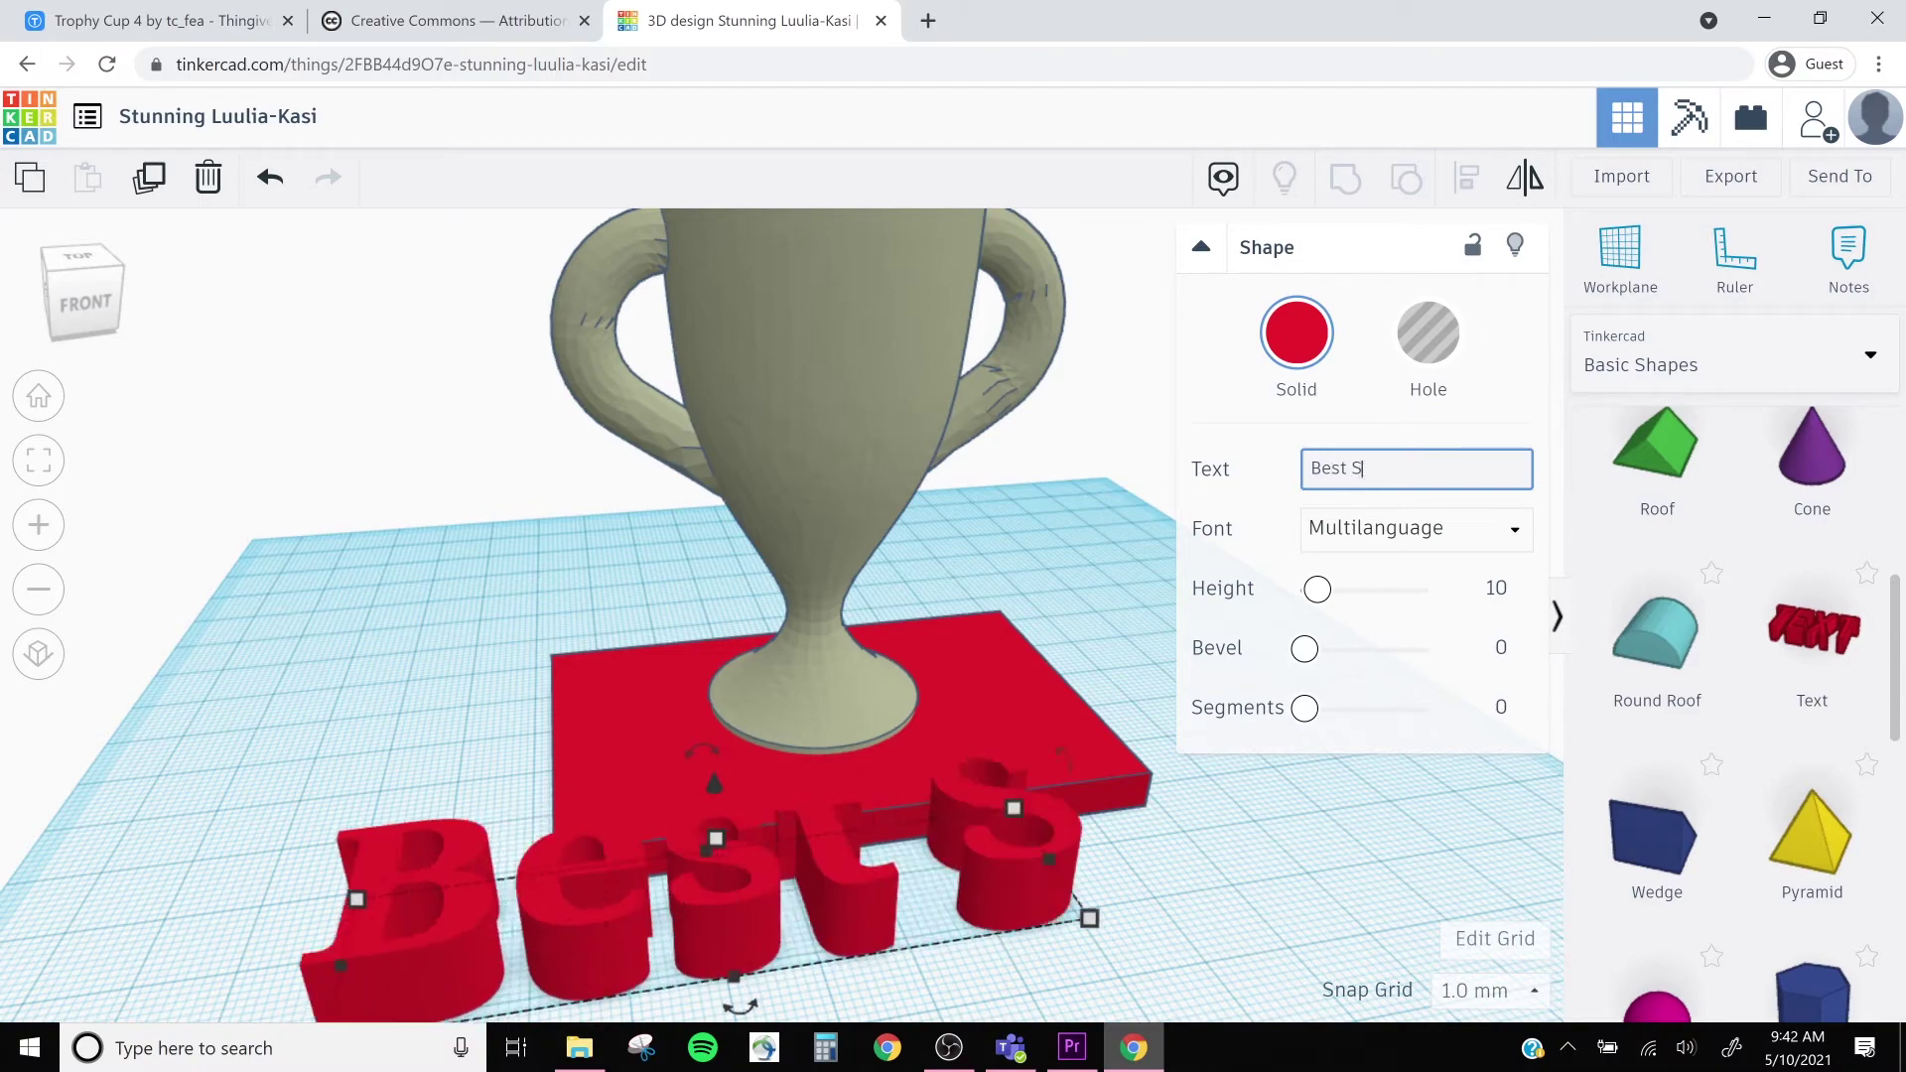
- Change the Best Smile text to the solid green preset color
left_click(1312, 361)
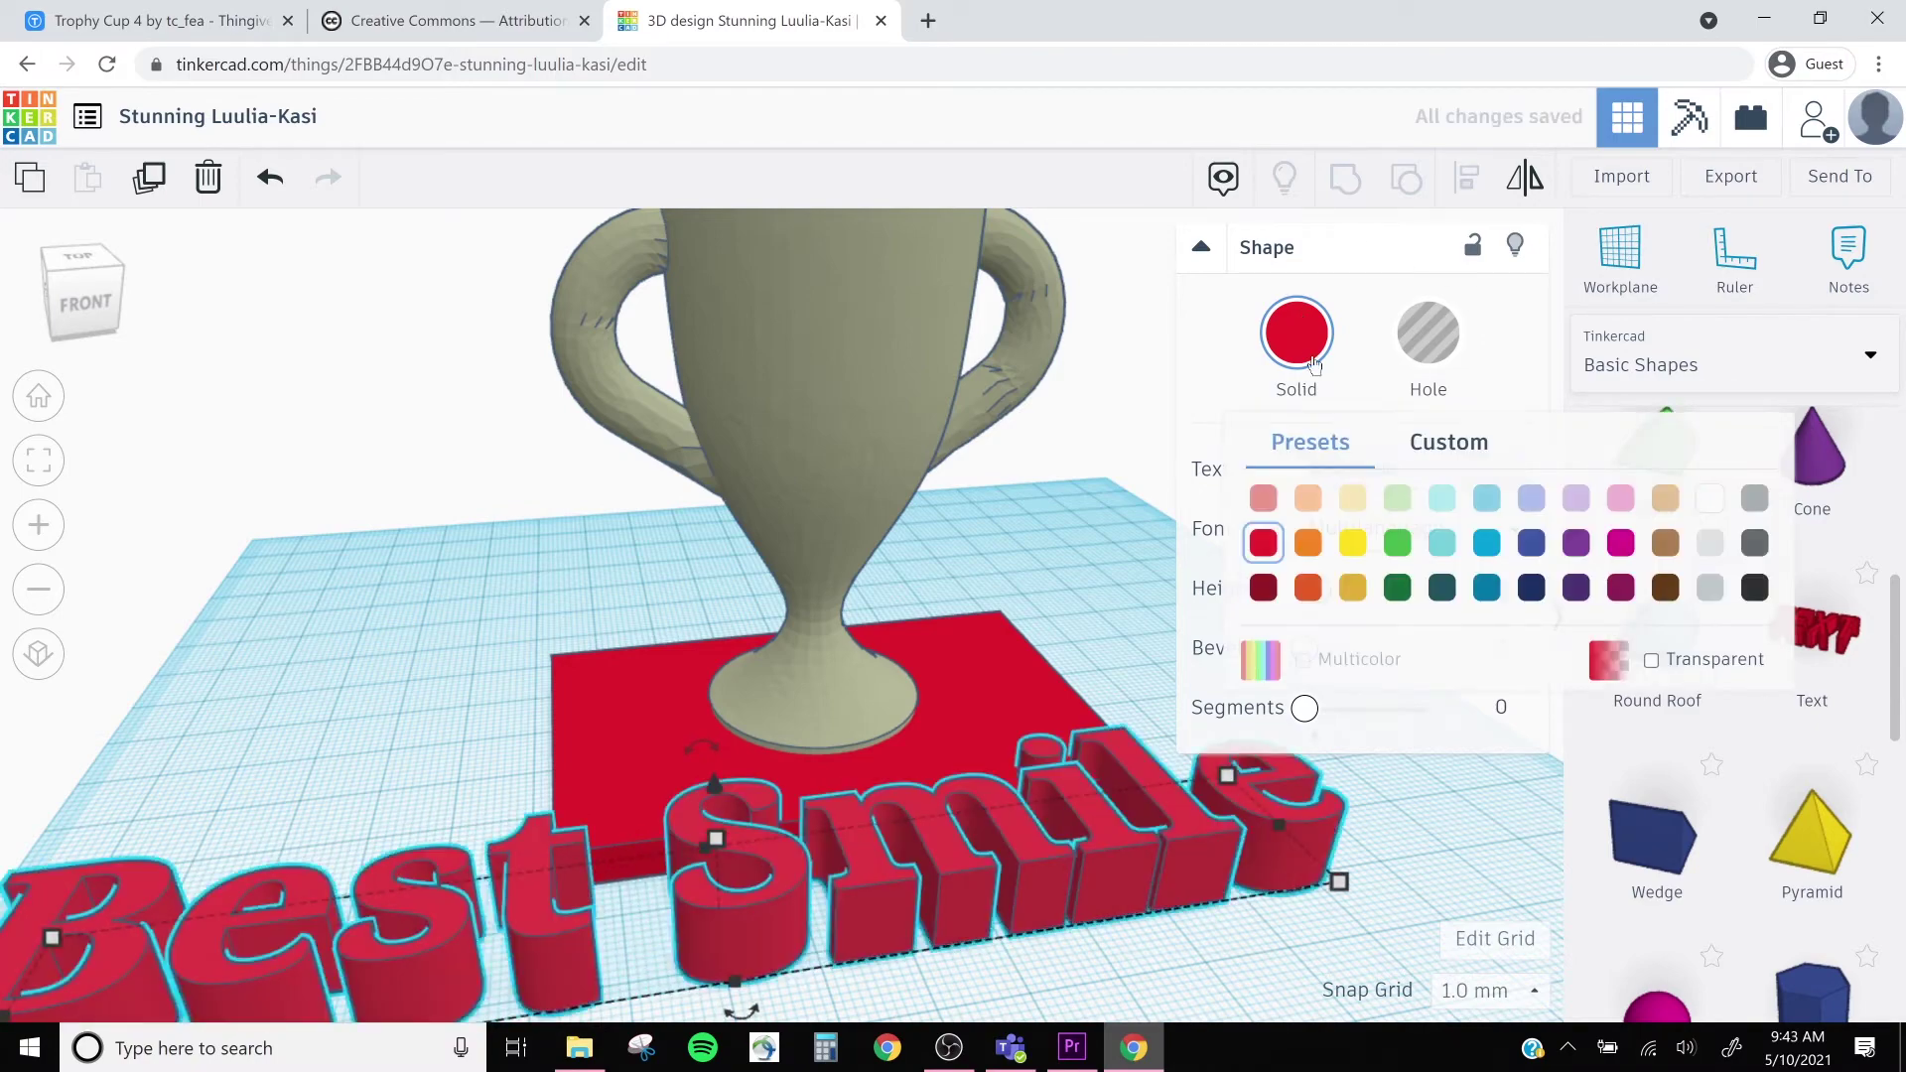
left_click(1396, 542)
left_click(1209, 885)
- Scale the Best Smile text down in plan to about 70 mm long and 10.5 mm deep
right_click_drag(1209, 885, 1009, 796)
left_click(1009, 796)
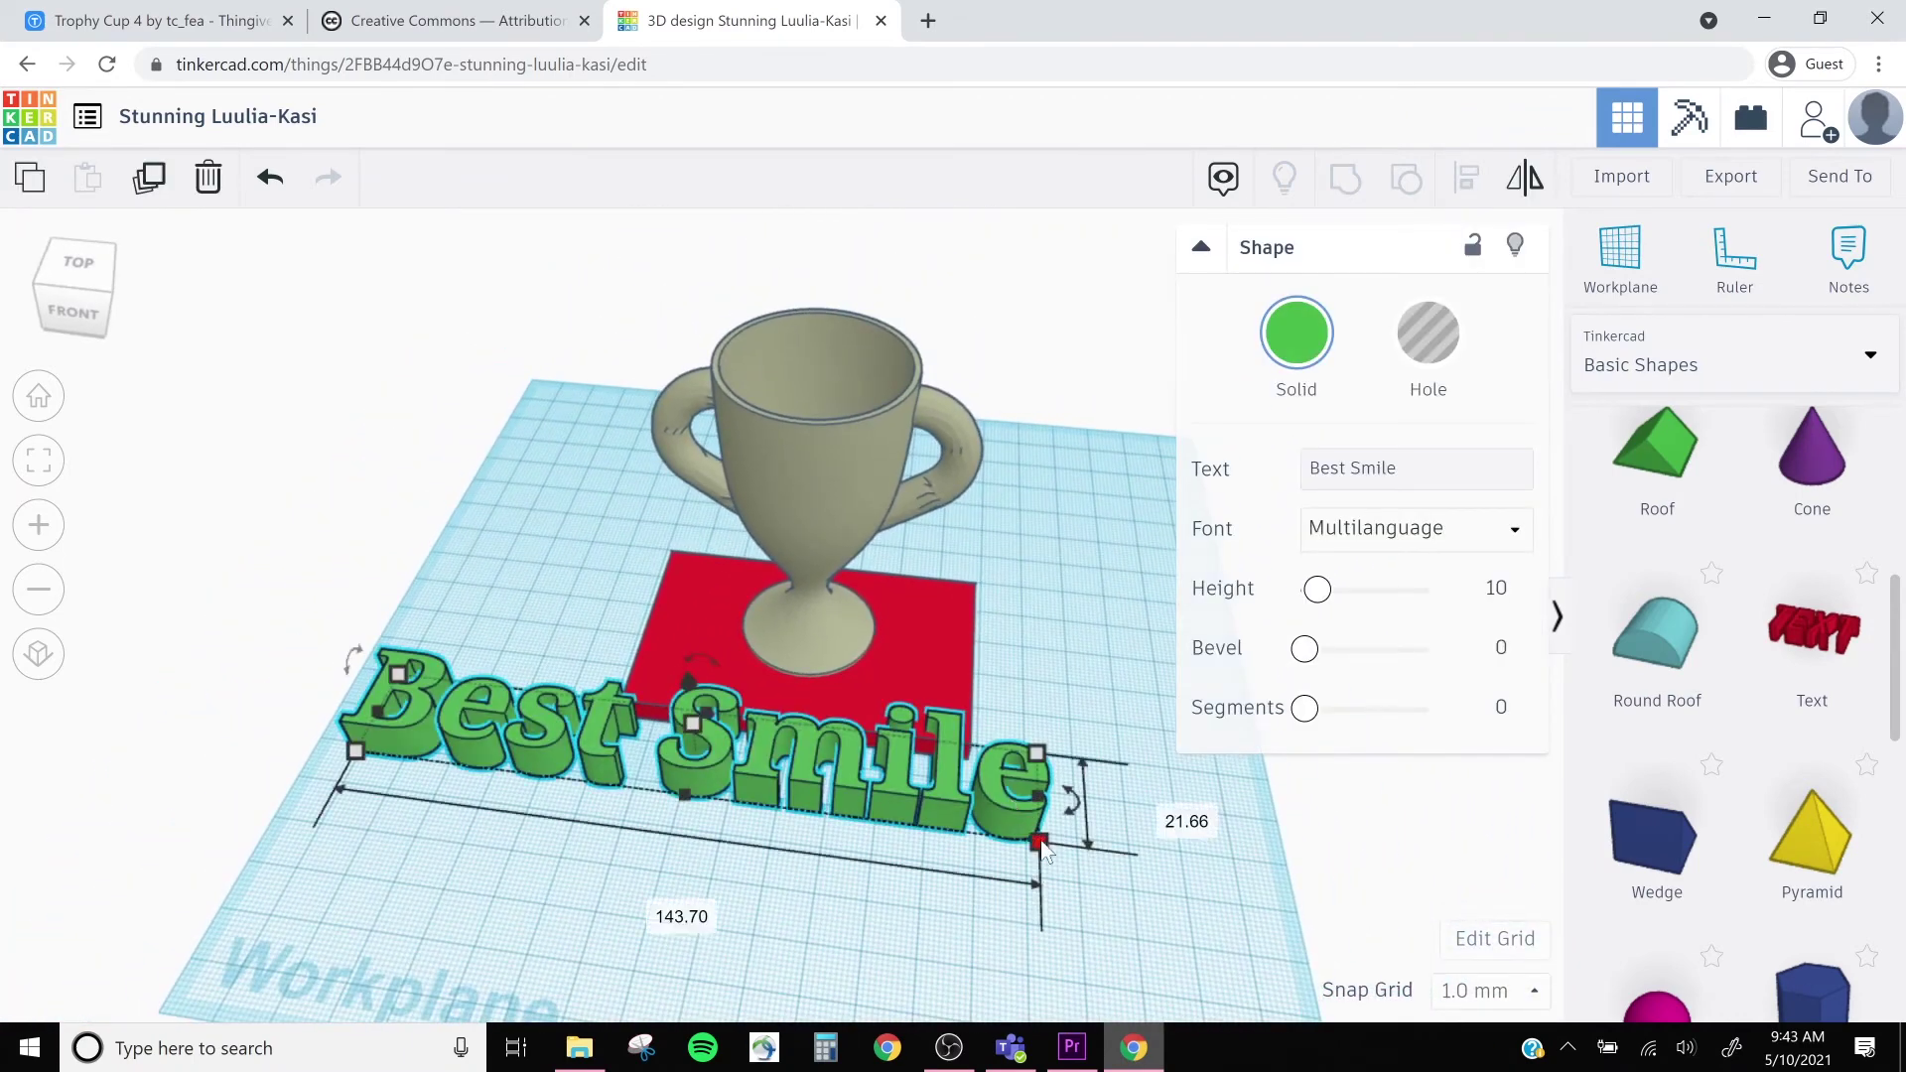
left_click_drag(1042, 845, 526, 740)
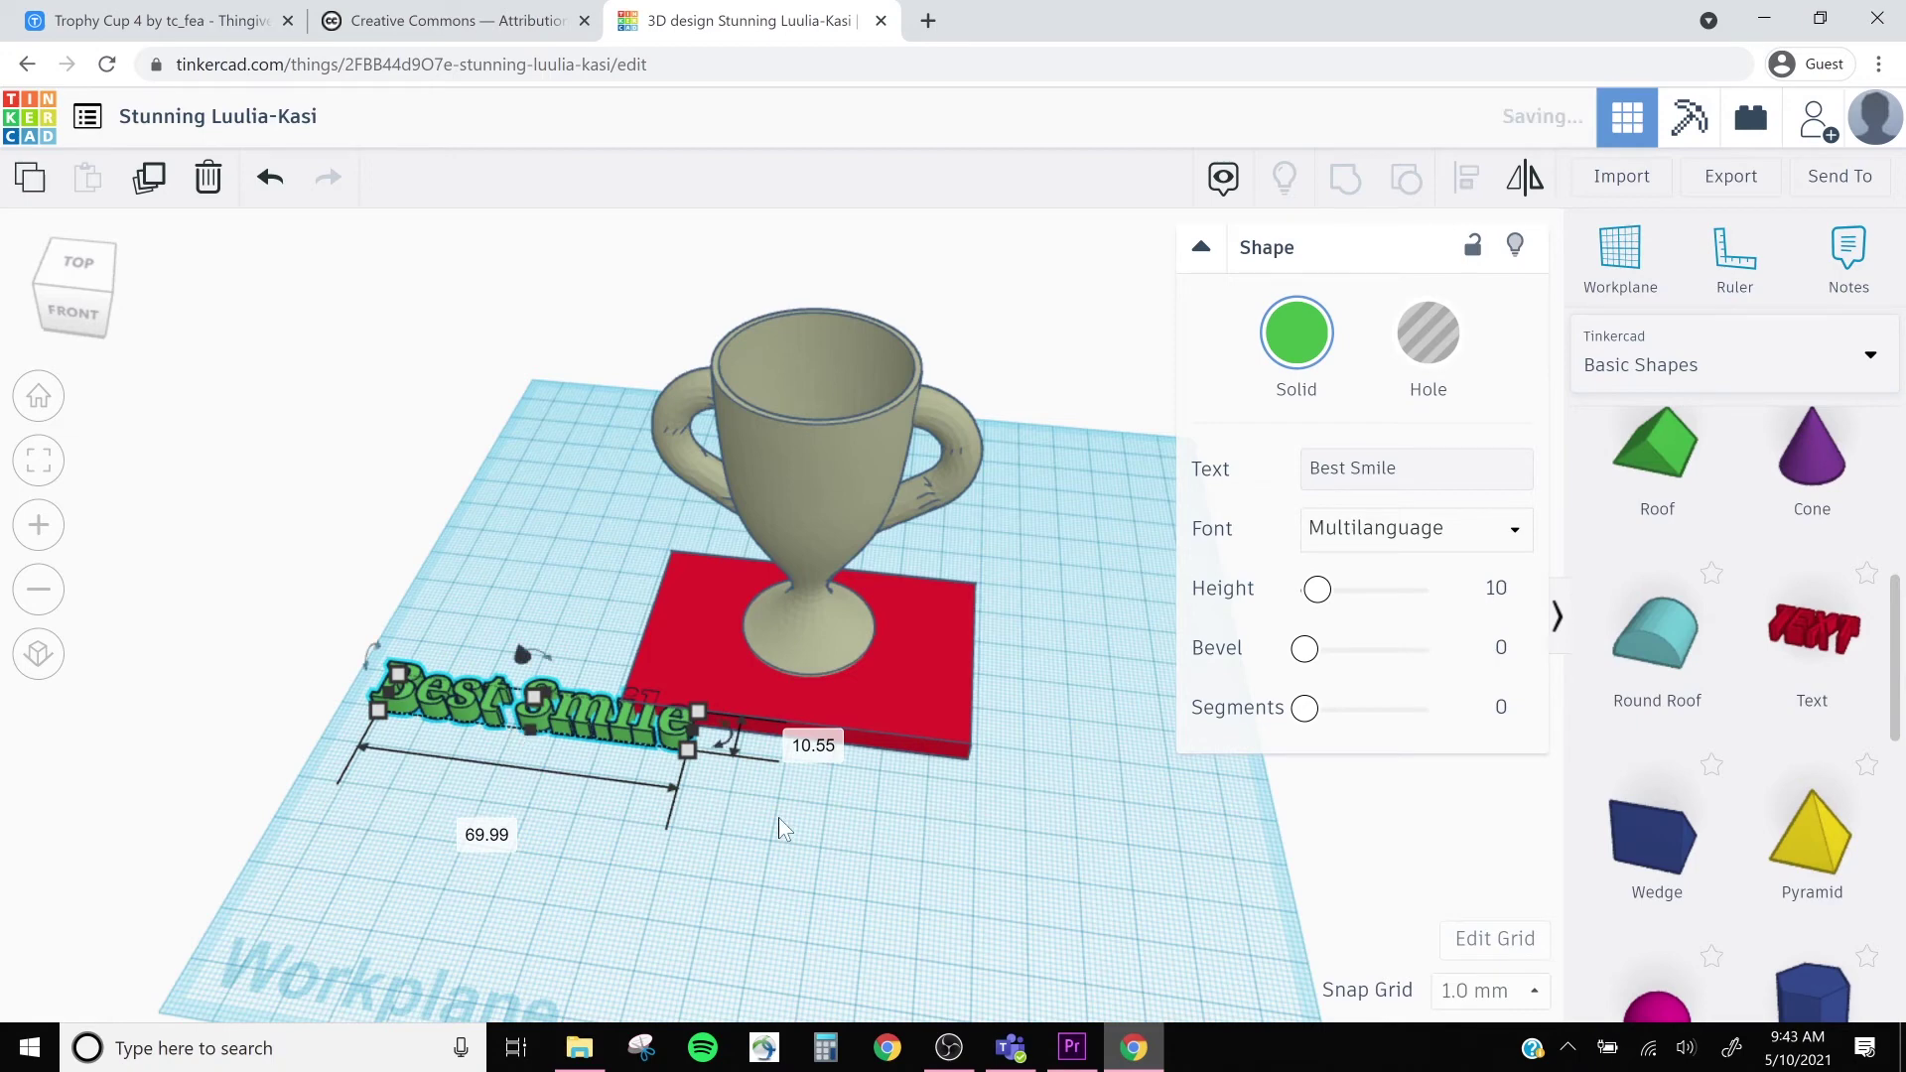
left_click(778, 819)
- Move the Best Smile text onto the base, centered along its front edge
left_click(519, 739)
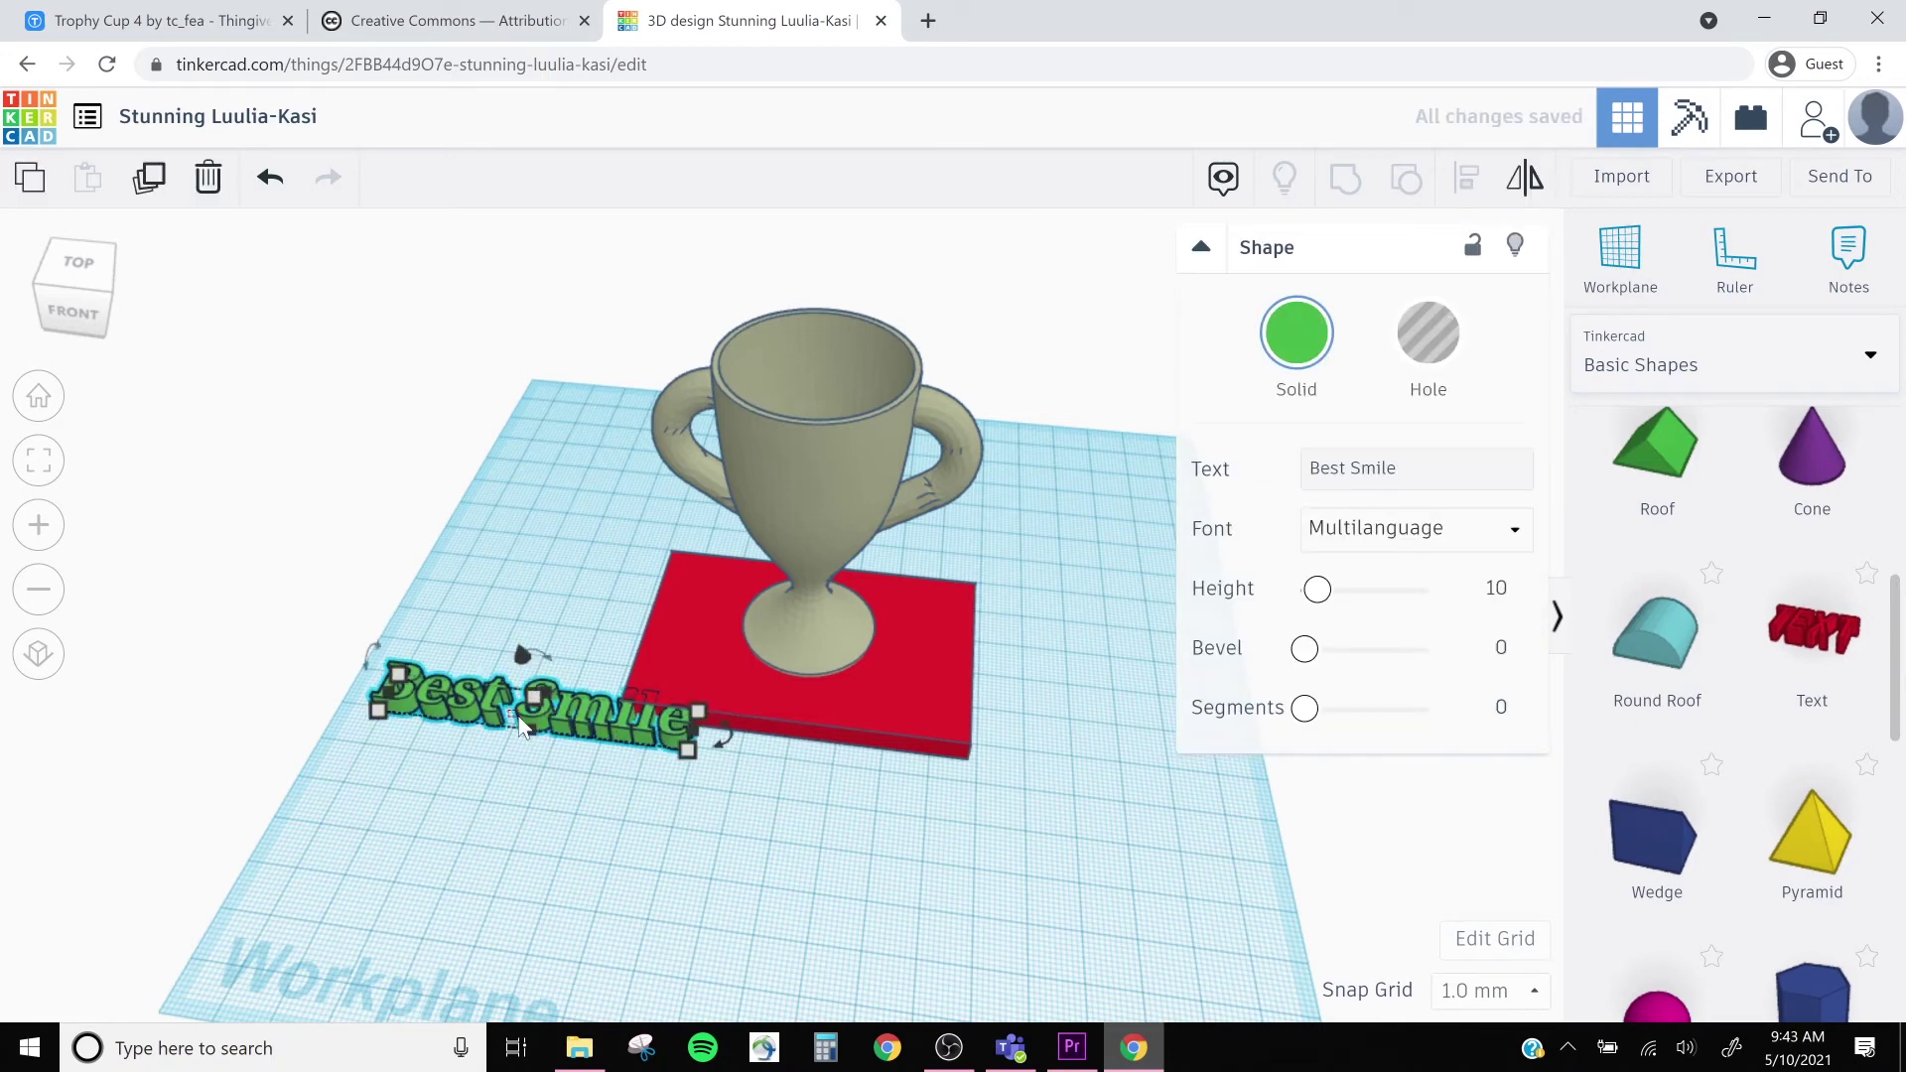
left_click(703, 736, "shift")
left_click(706, 769)
left_click_drag(685, 740, 910, 750)
- Raise the Best Smile text so its letters stand out above the top face of the base
scroll(836, 810, "up", 3)
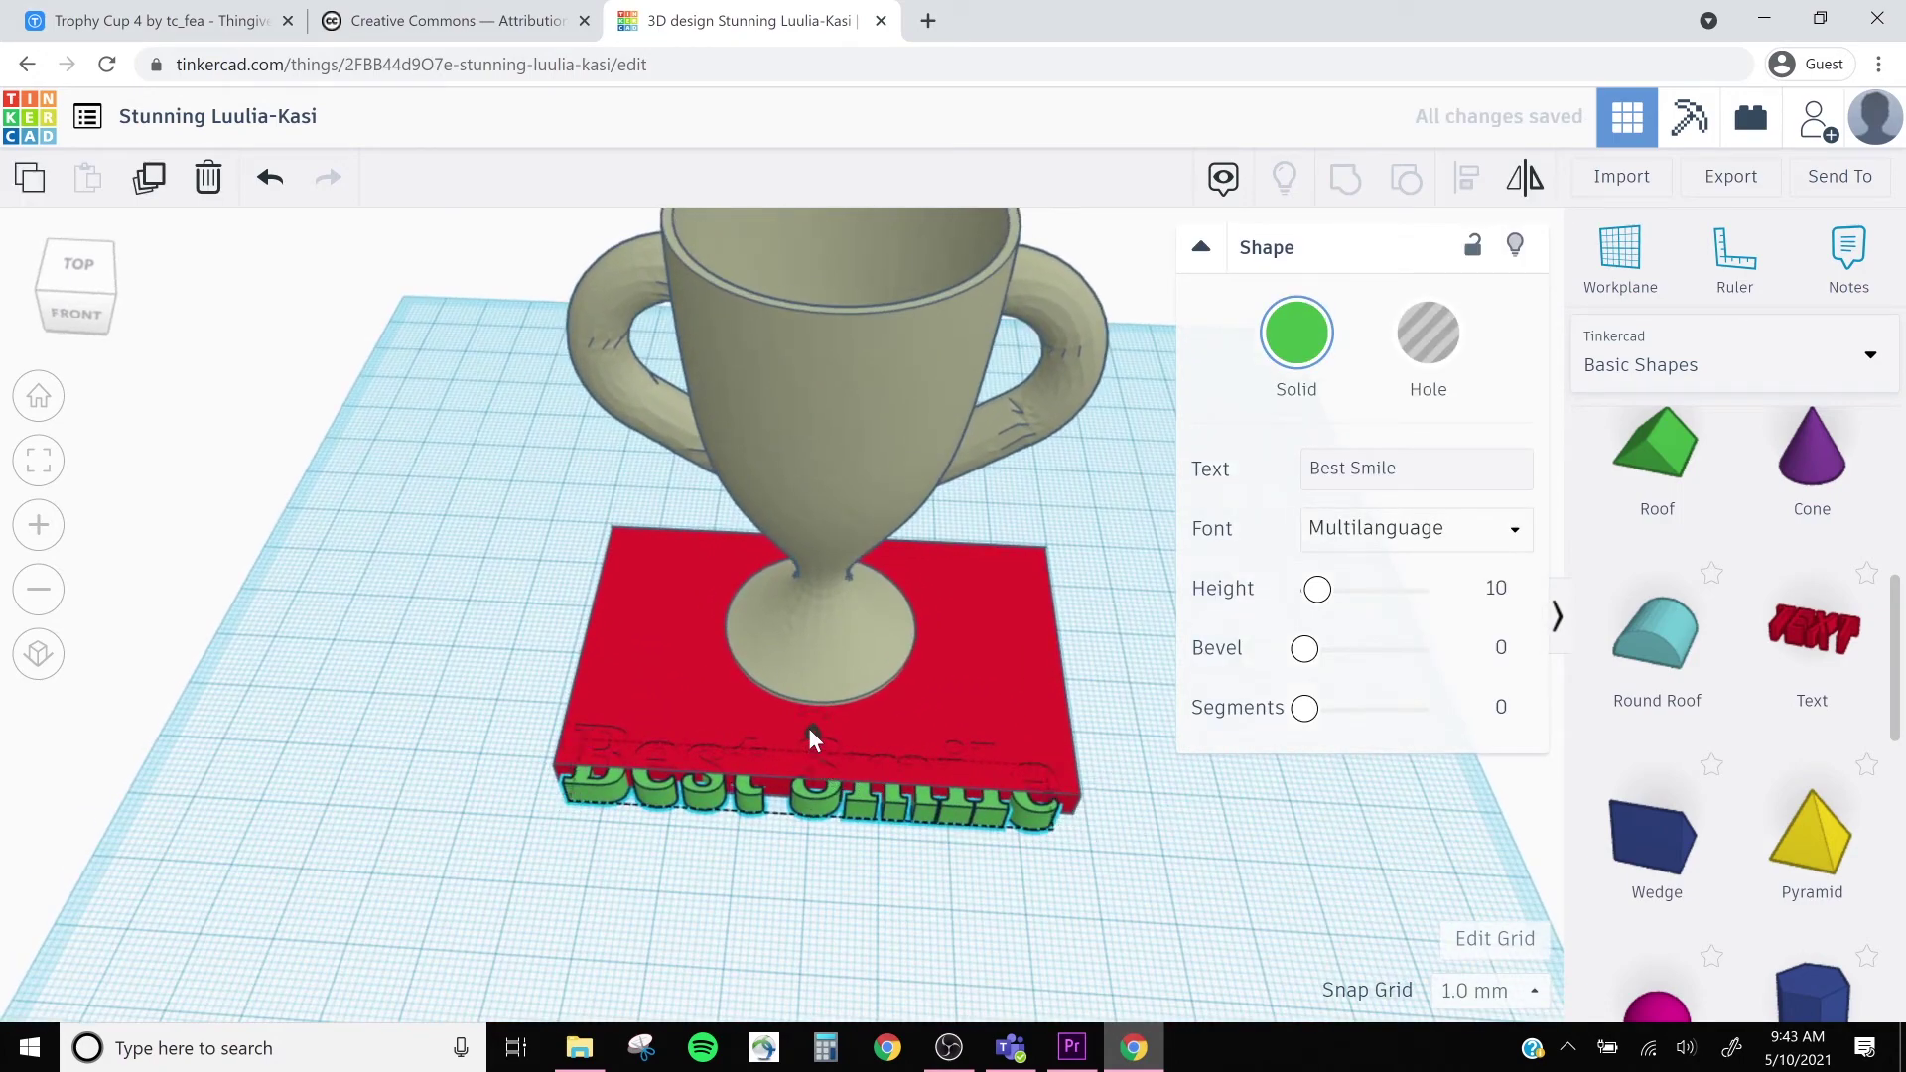
left_click_drag(808, 724, 809, 695)
right_click_drag(809, 695, 914, 747)
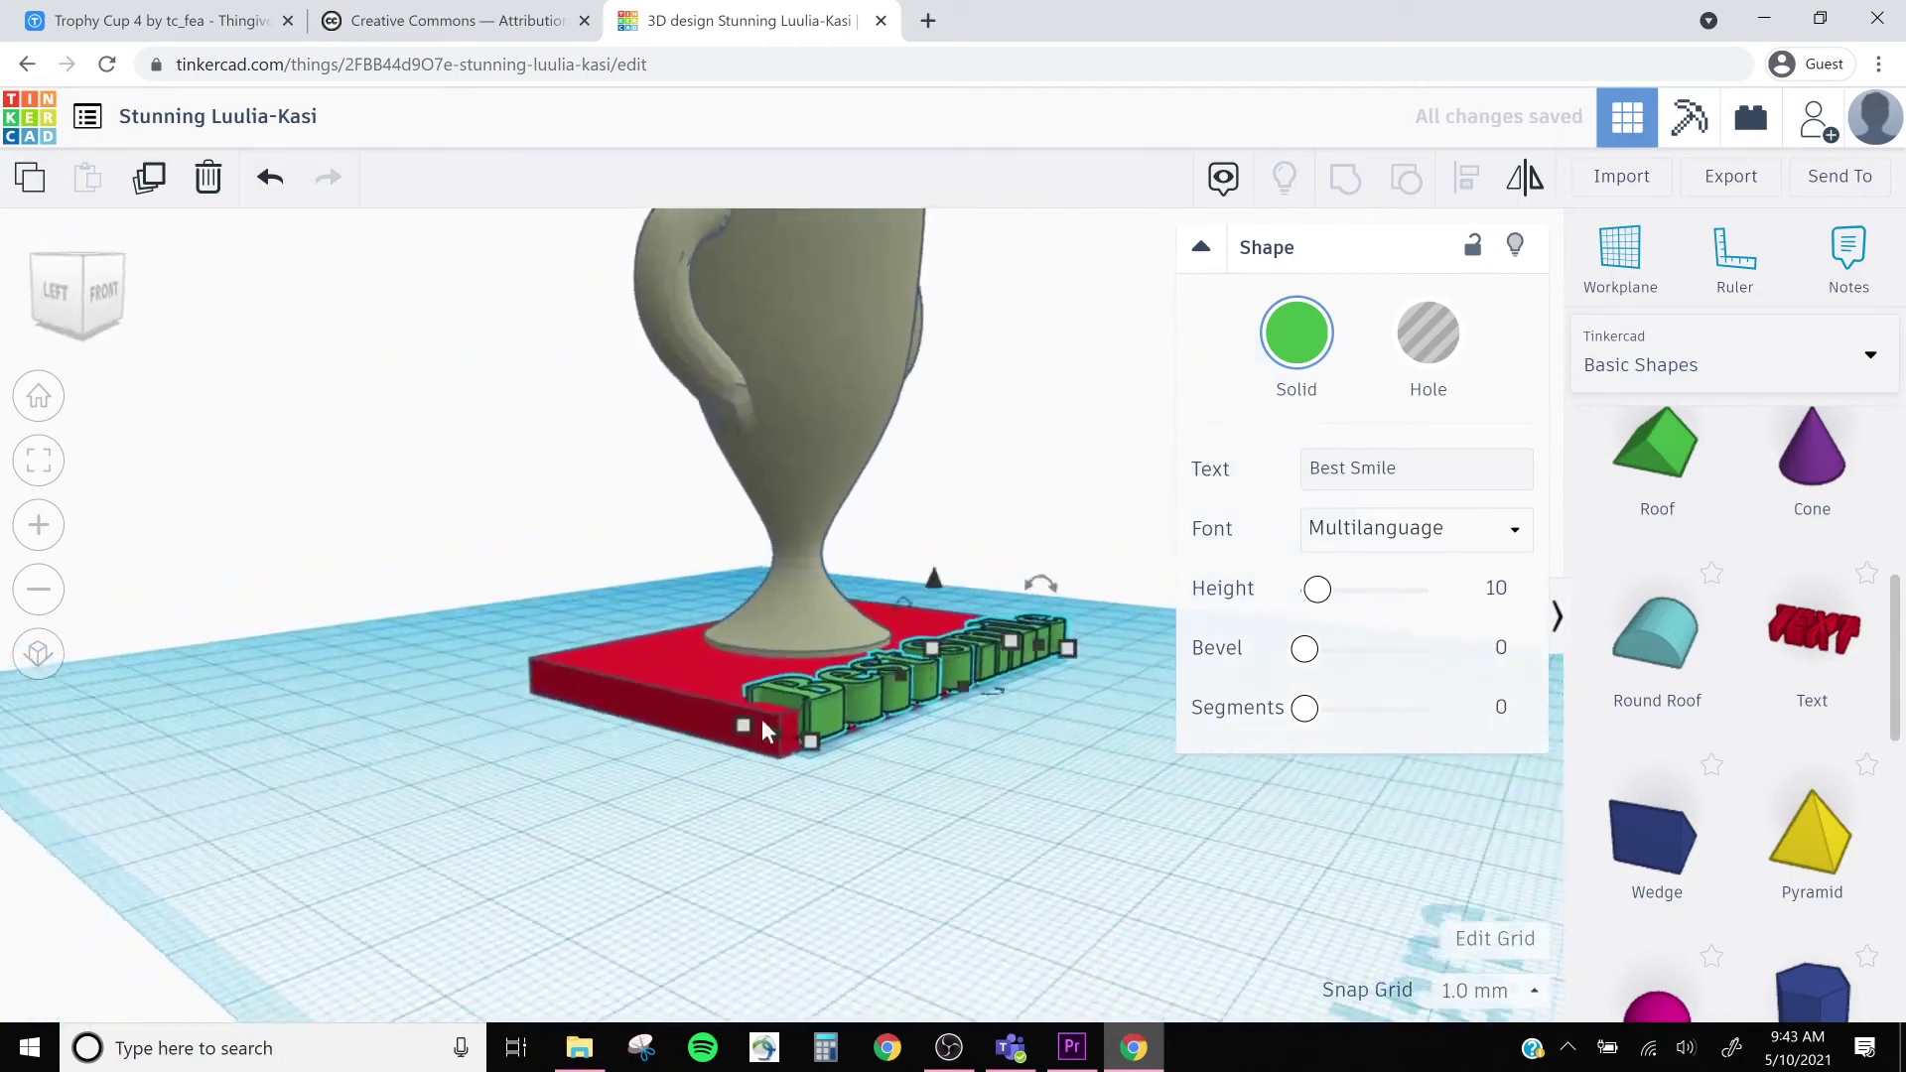
scroll(927, 702, "up", 5)
right_click_drag(1032, 780, 956, 871)
scroll(1042, 824, "down", 2)
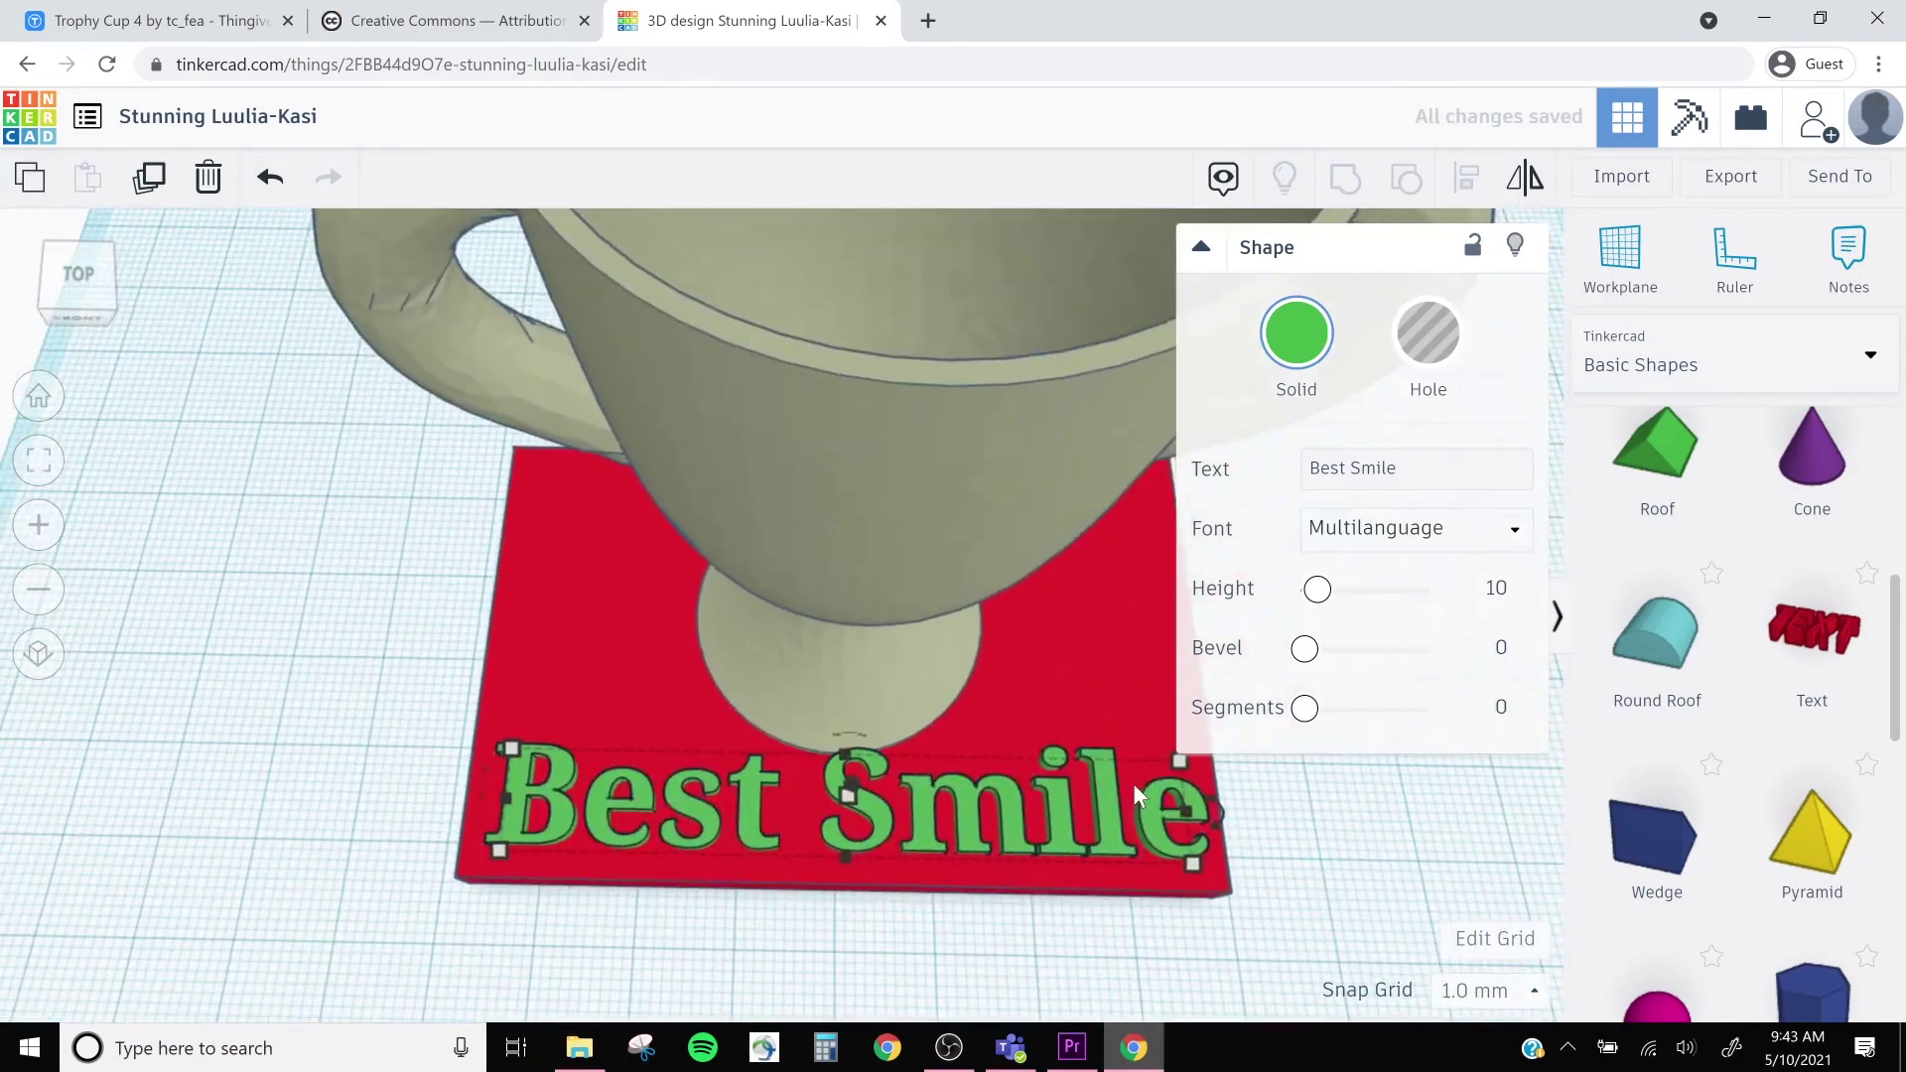
left_click(1052, 958)
- Group the trophy cup, the base and the Best Smile text into one solid shape
right_click_drag(1064, 970, 854, 794)
scroll(850, 782, "down", 4)
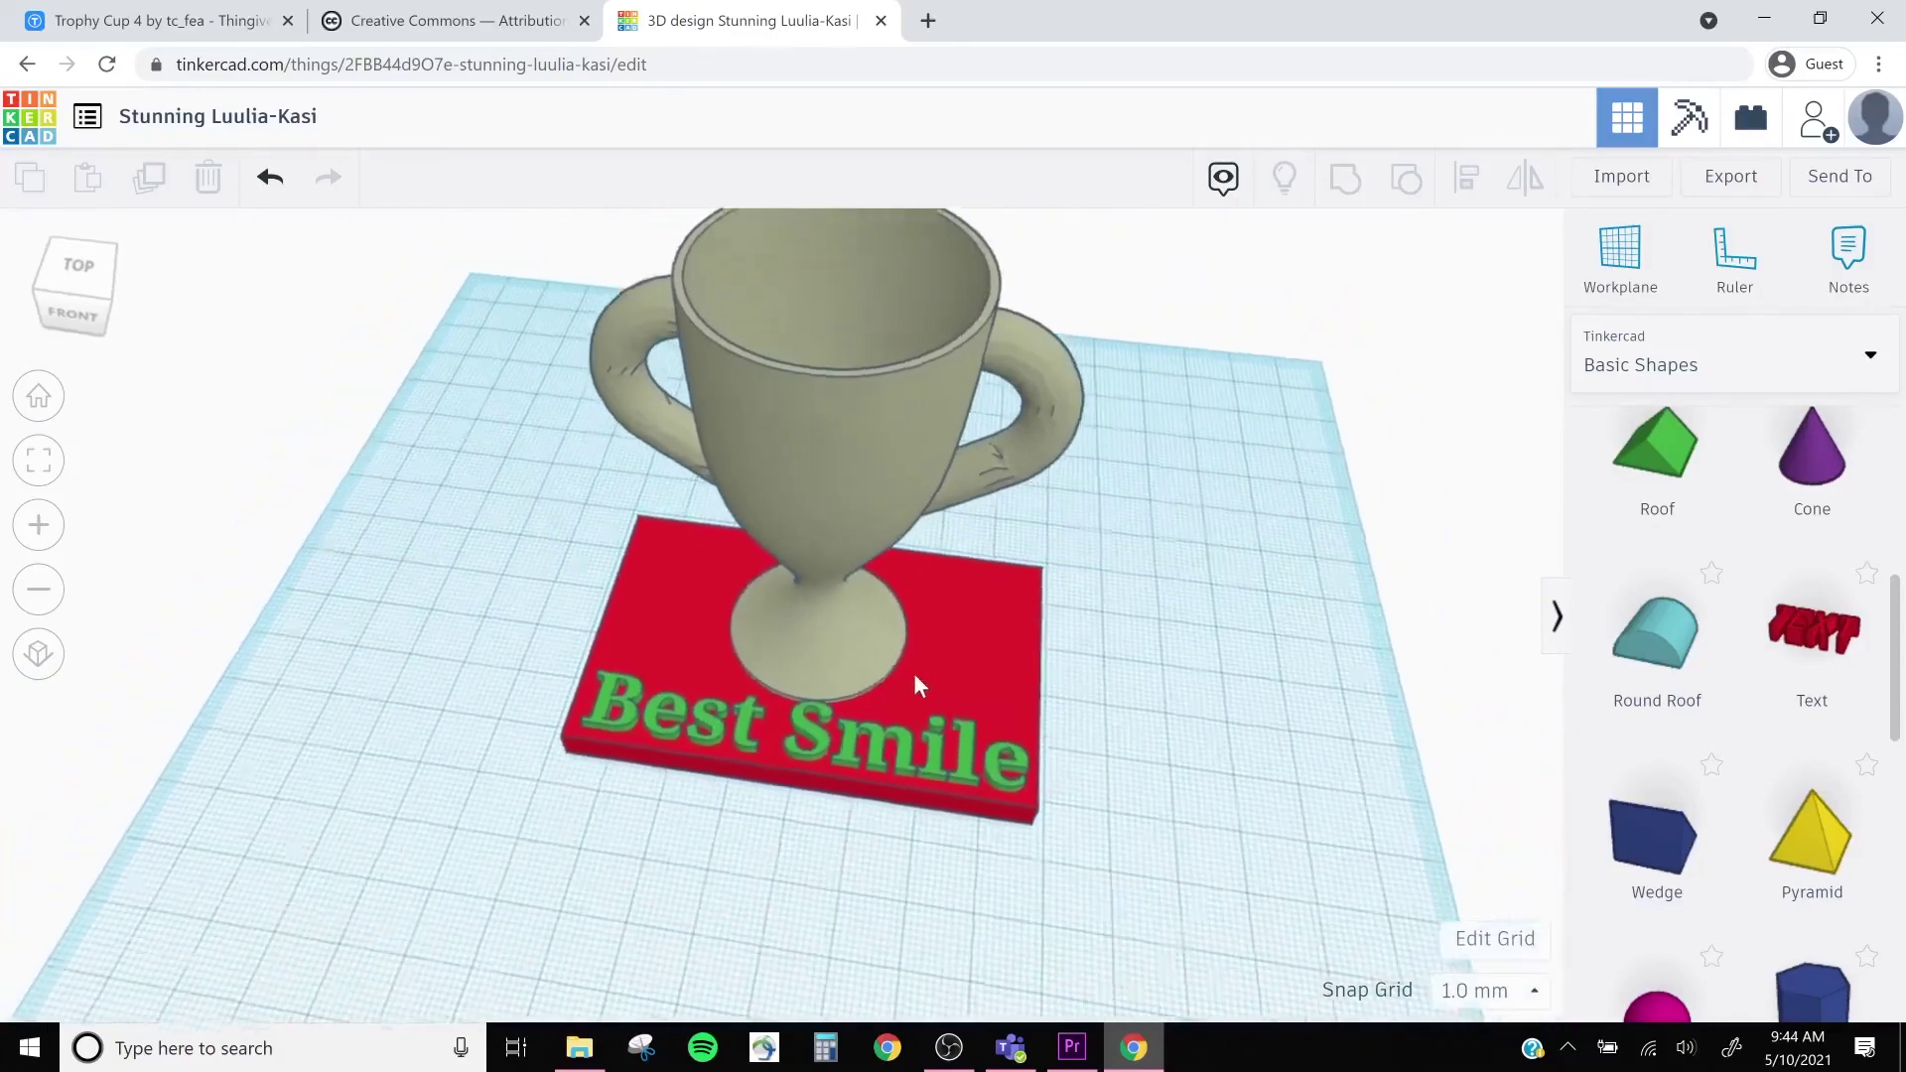
left_click_drag(1143, 941, 502, 304)
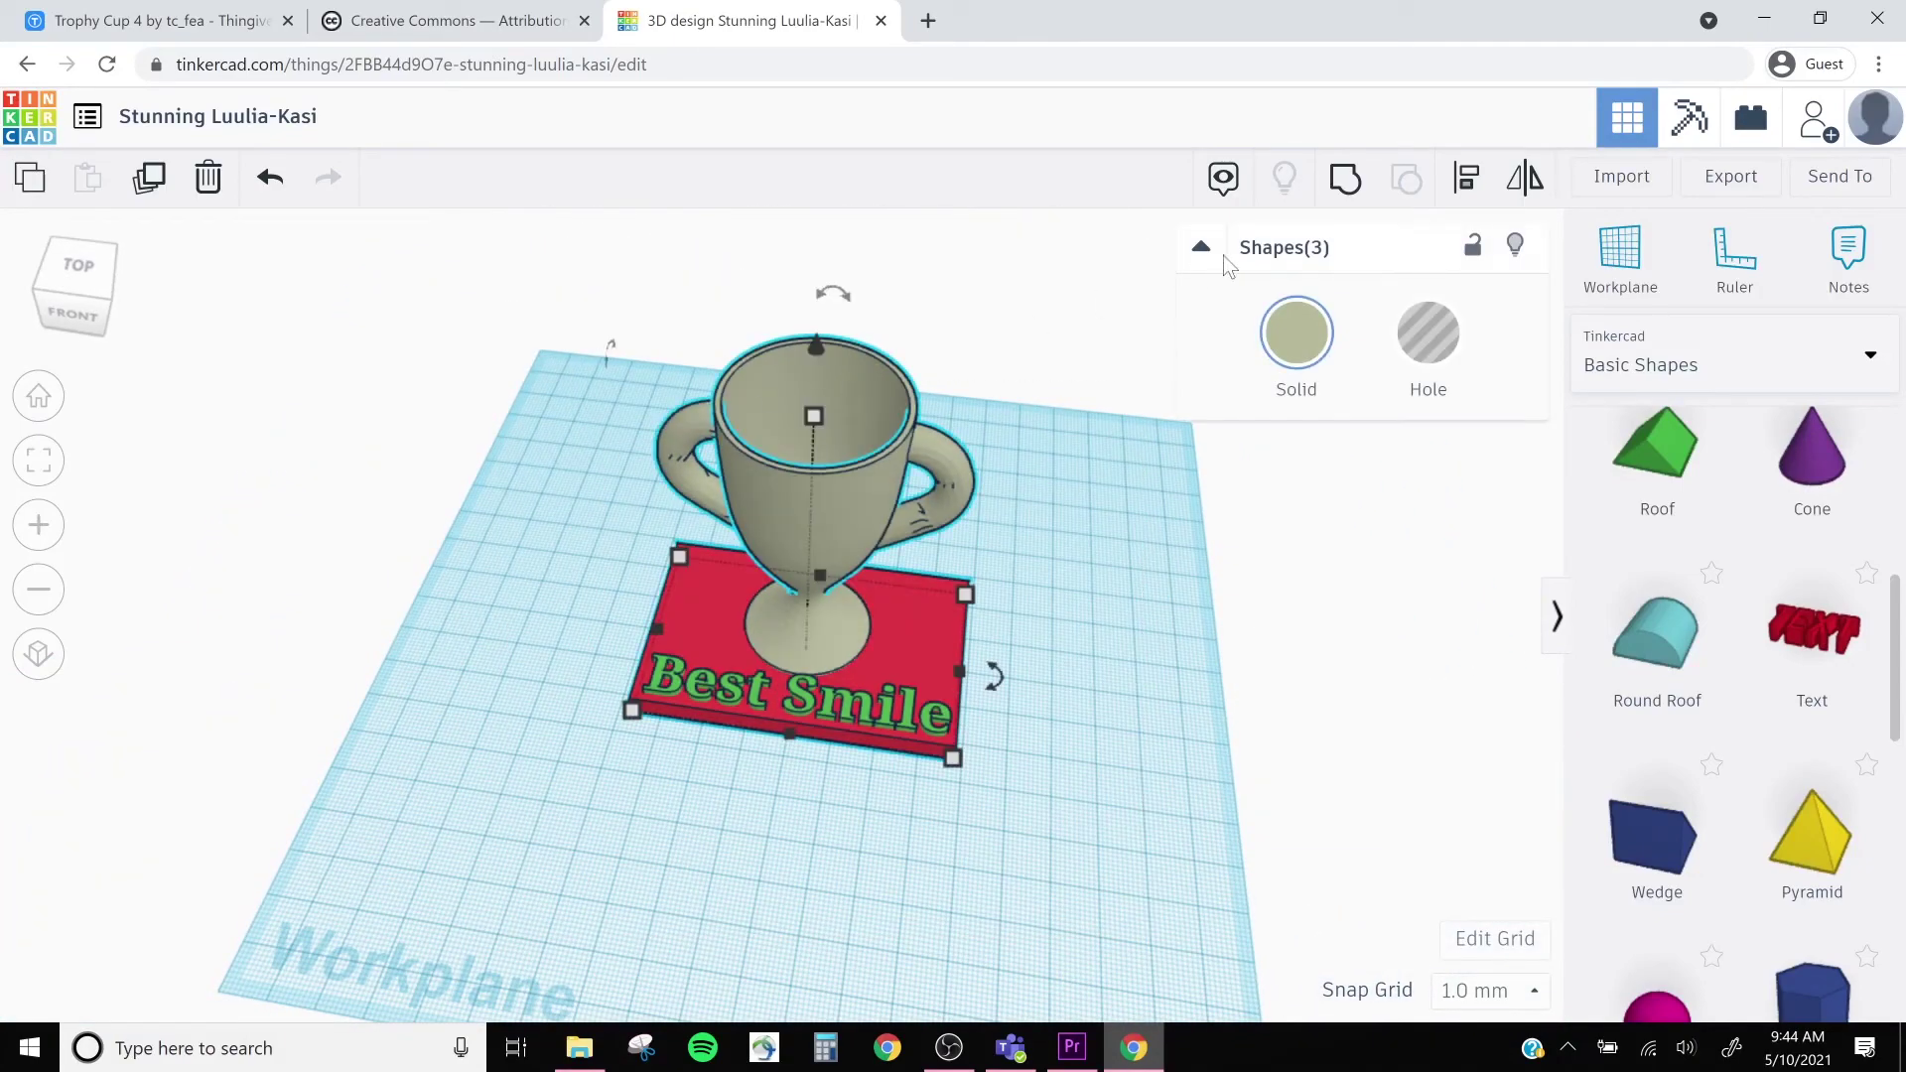
left_click(1349, 176)
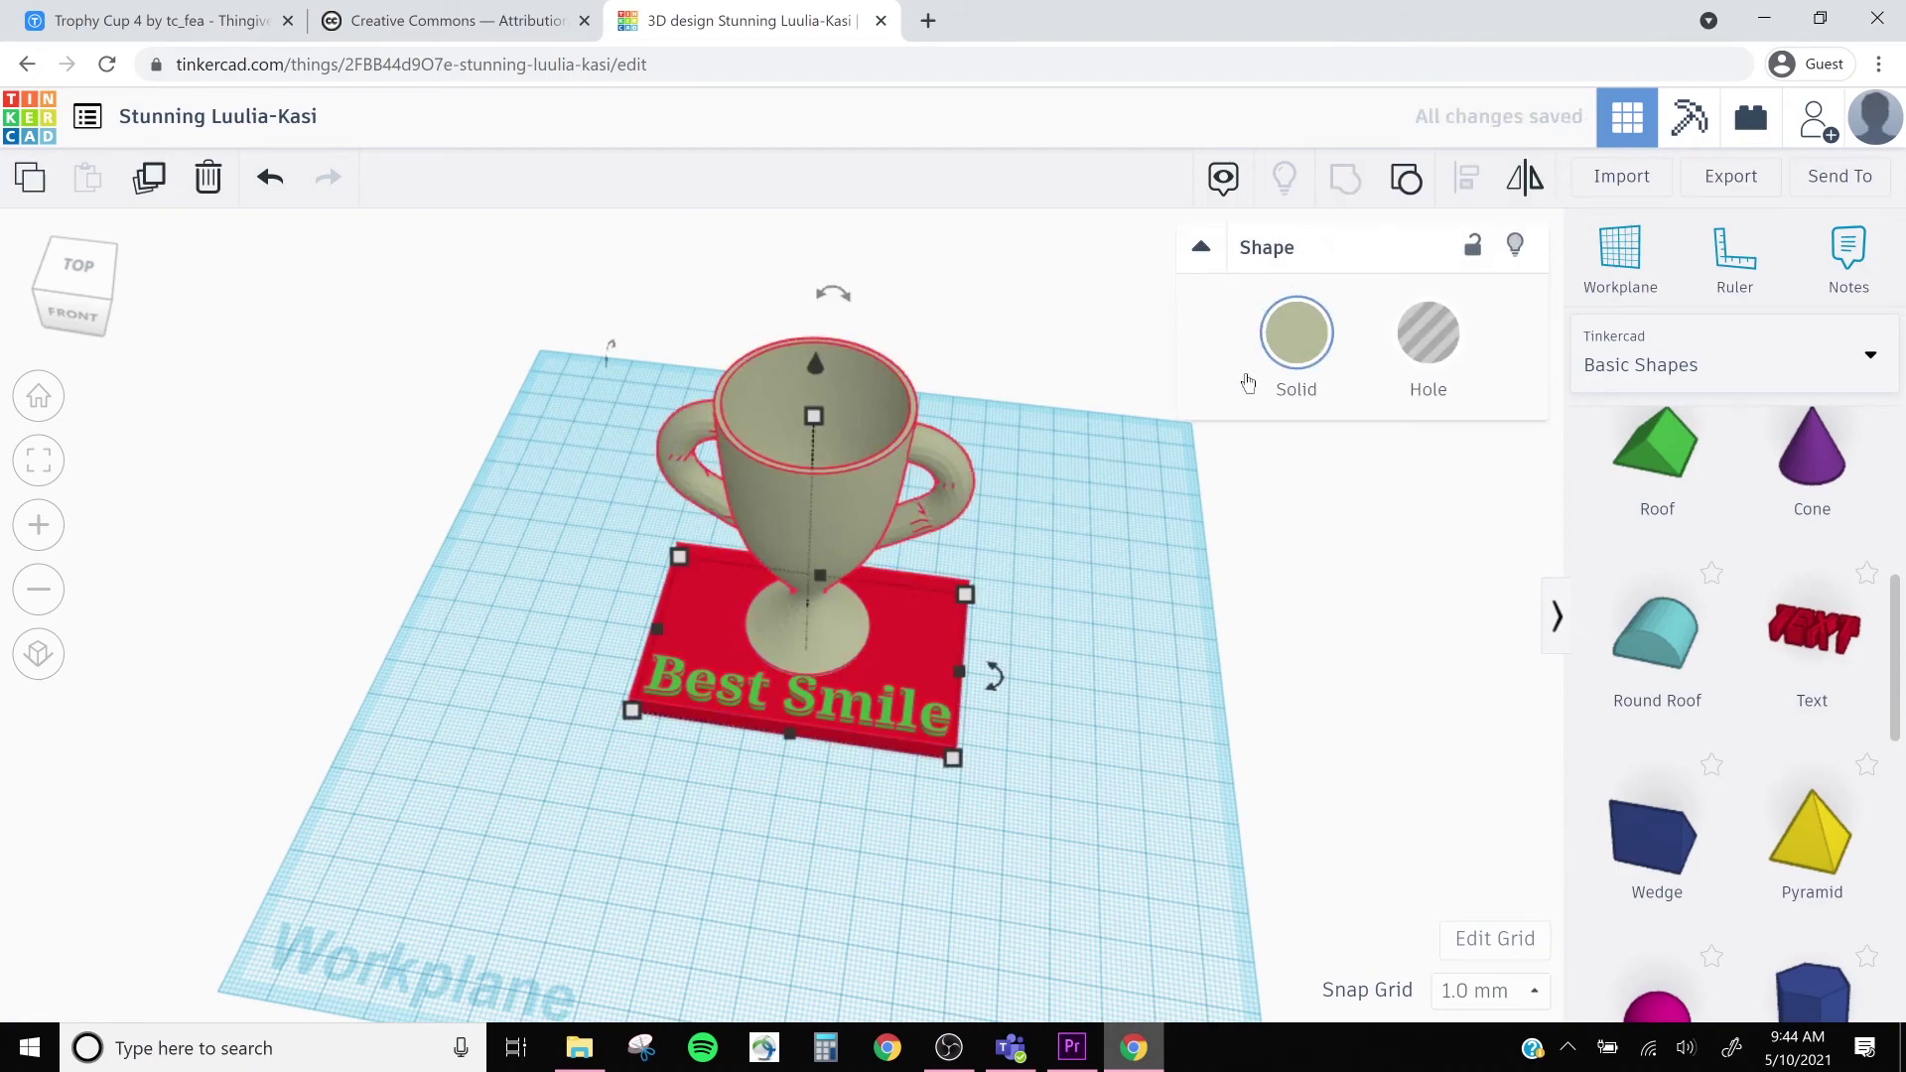
left_click(1149, 703)
- Export everything in the design as an STL file for 3D printing
right_click_drag(748, 838, 911, 698)
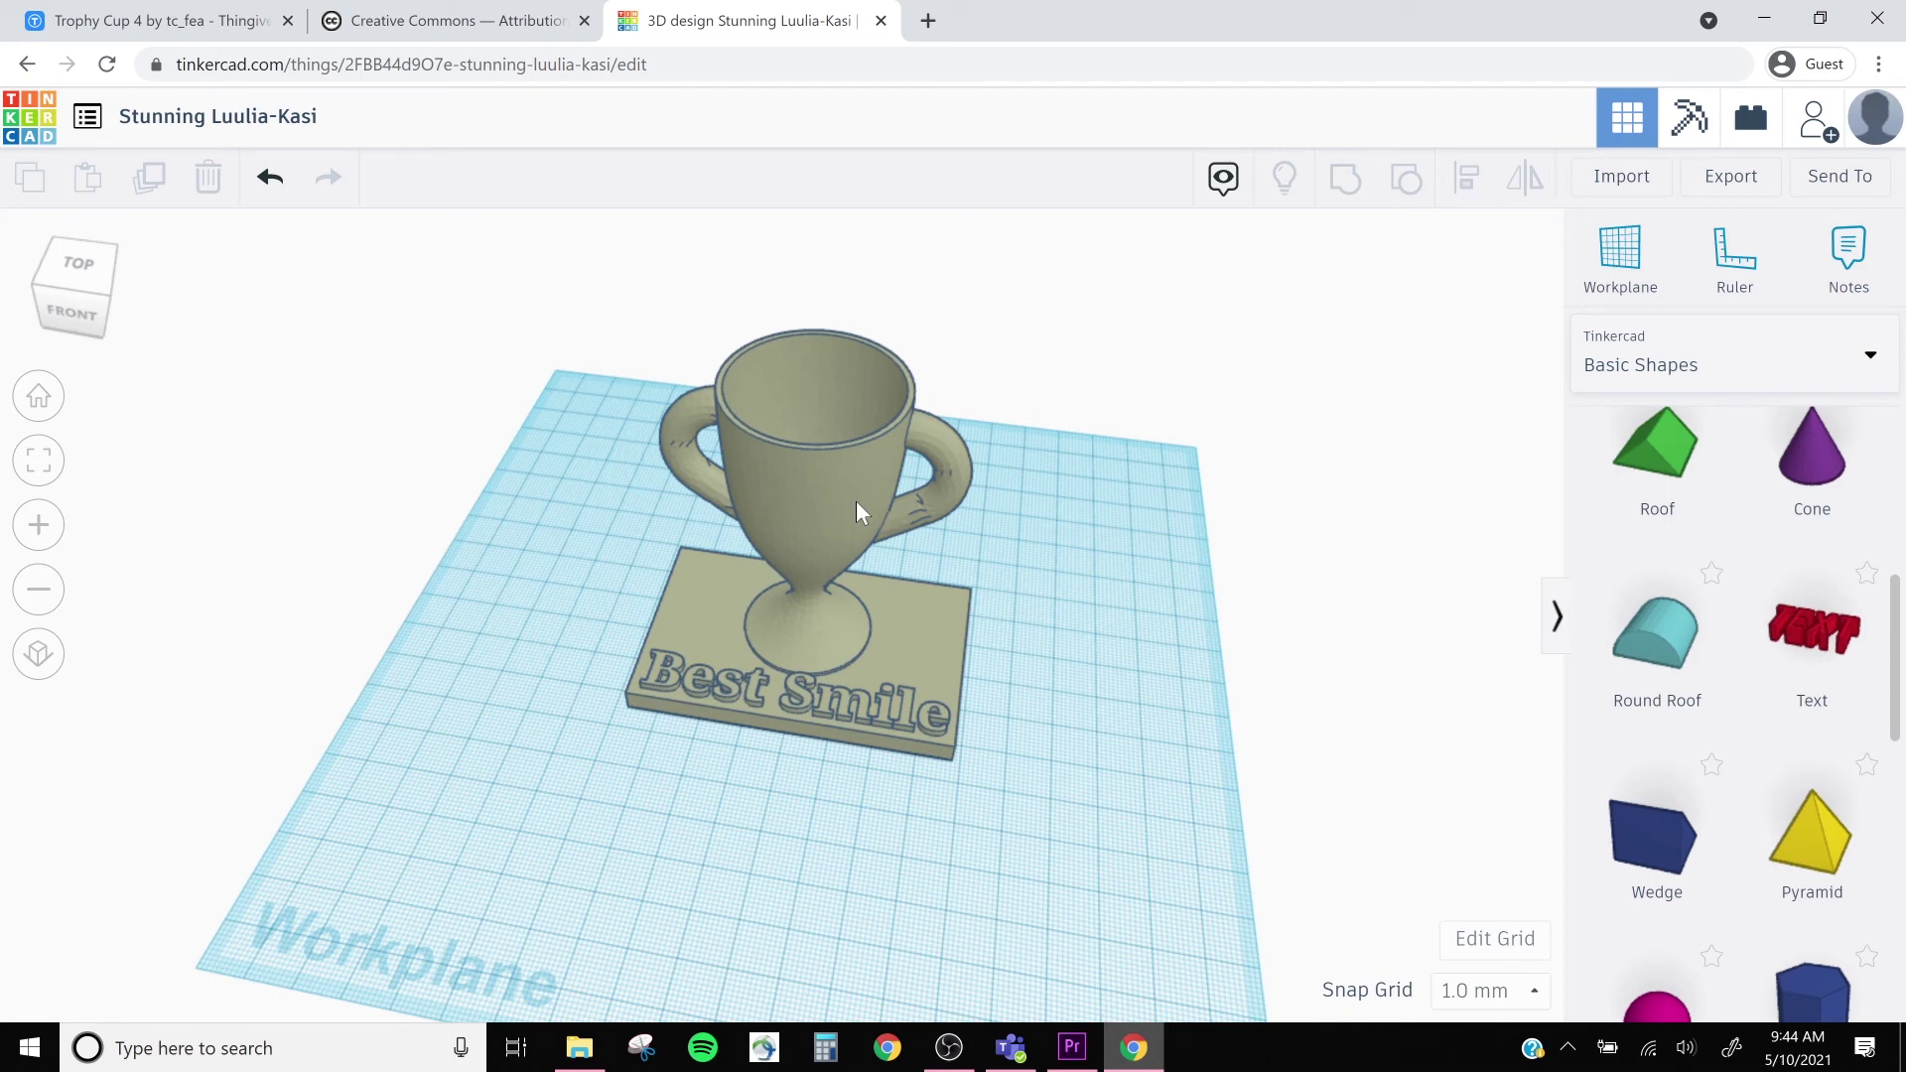
left_click(1753, 177)
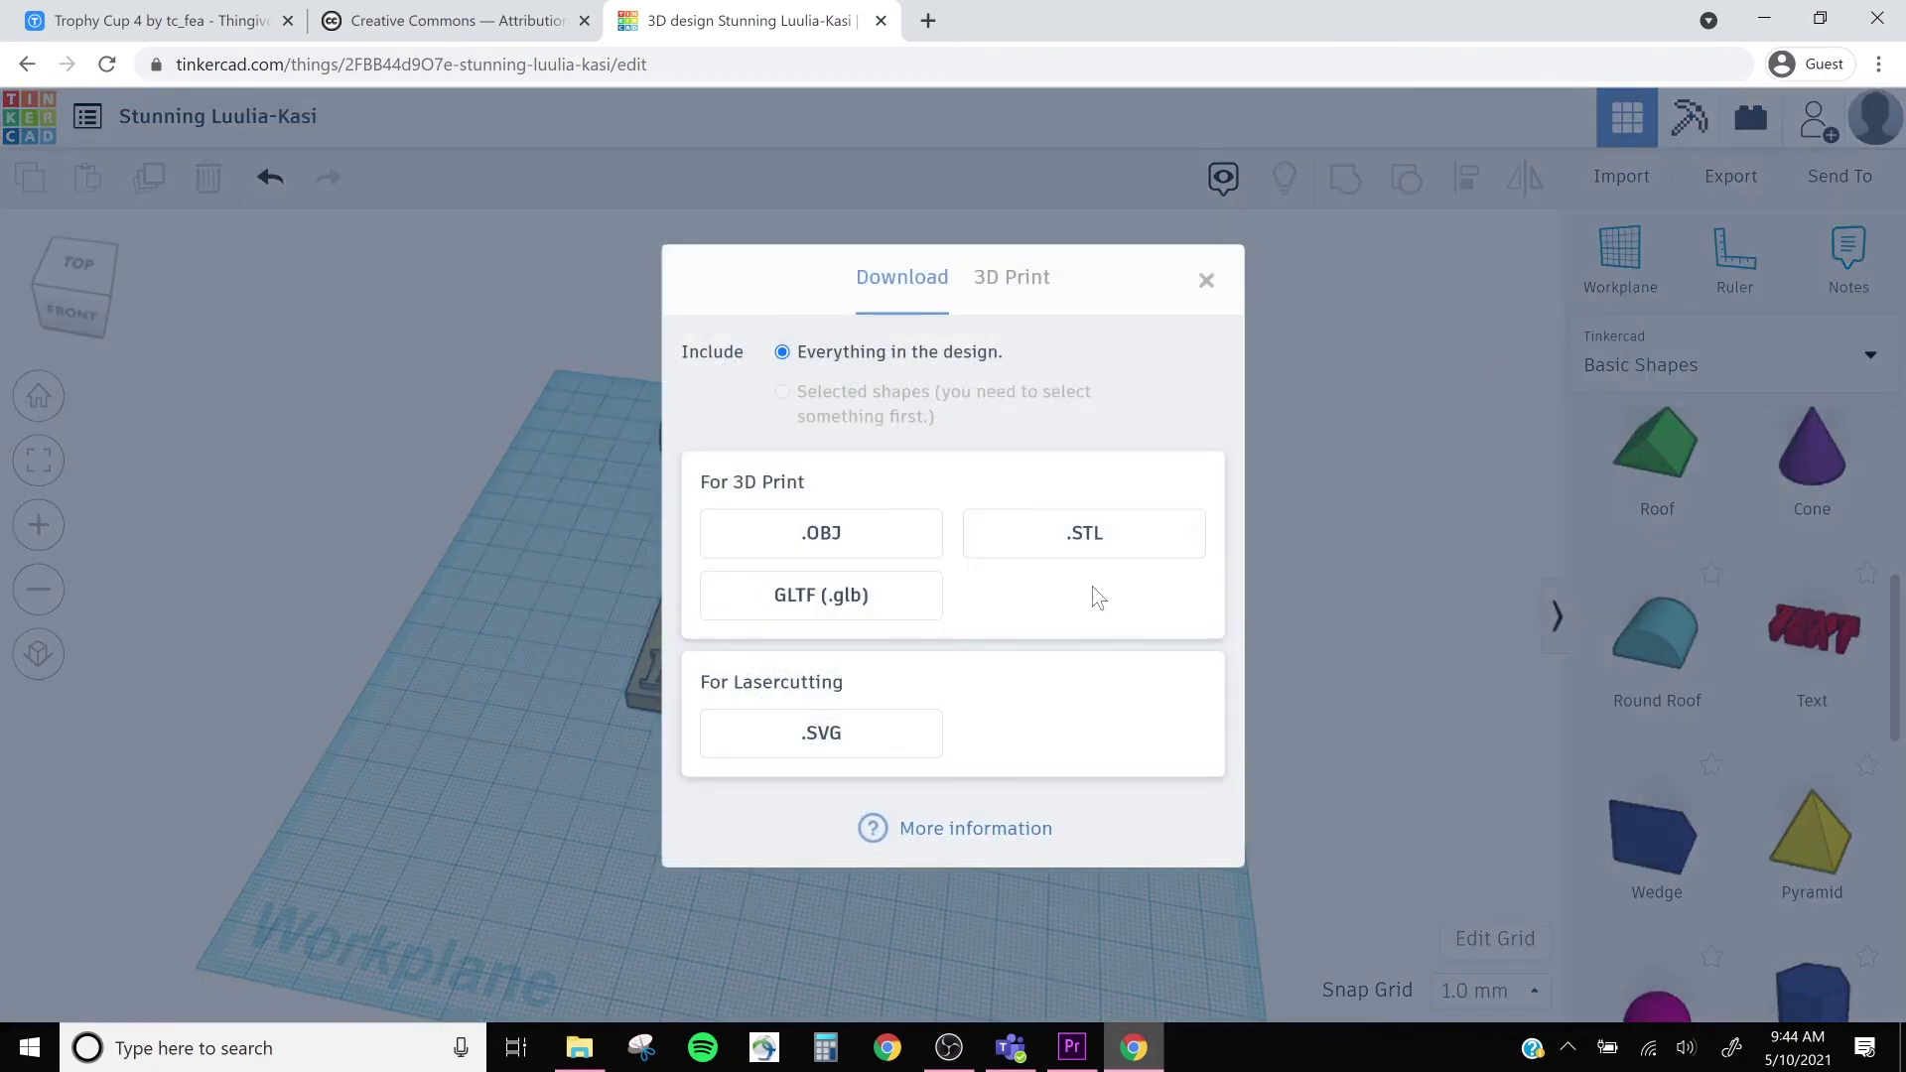
left_click(1082, 531)
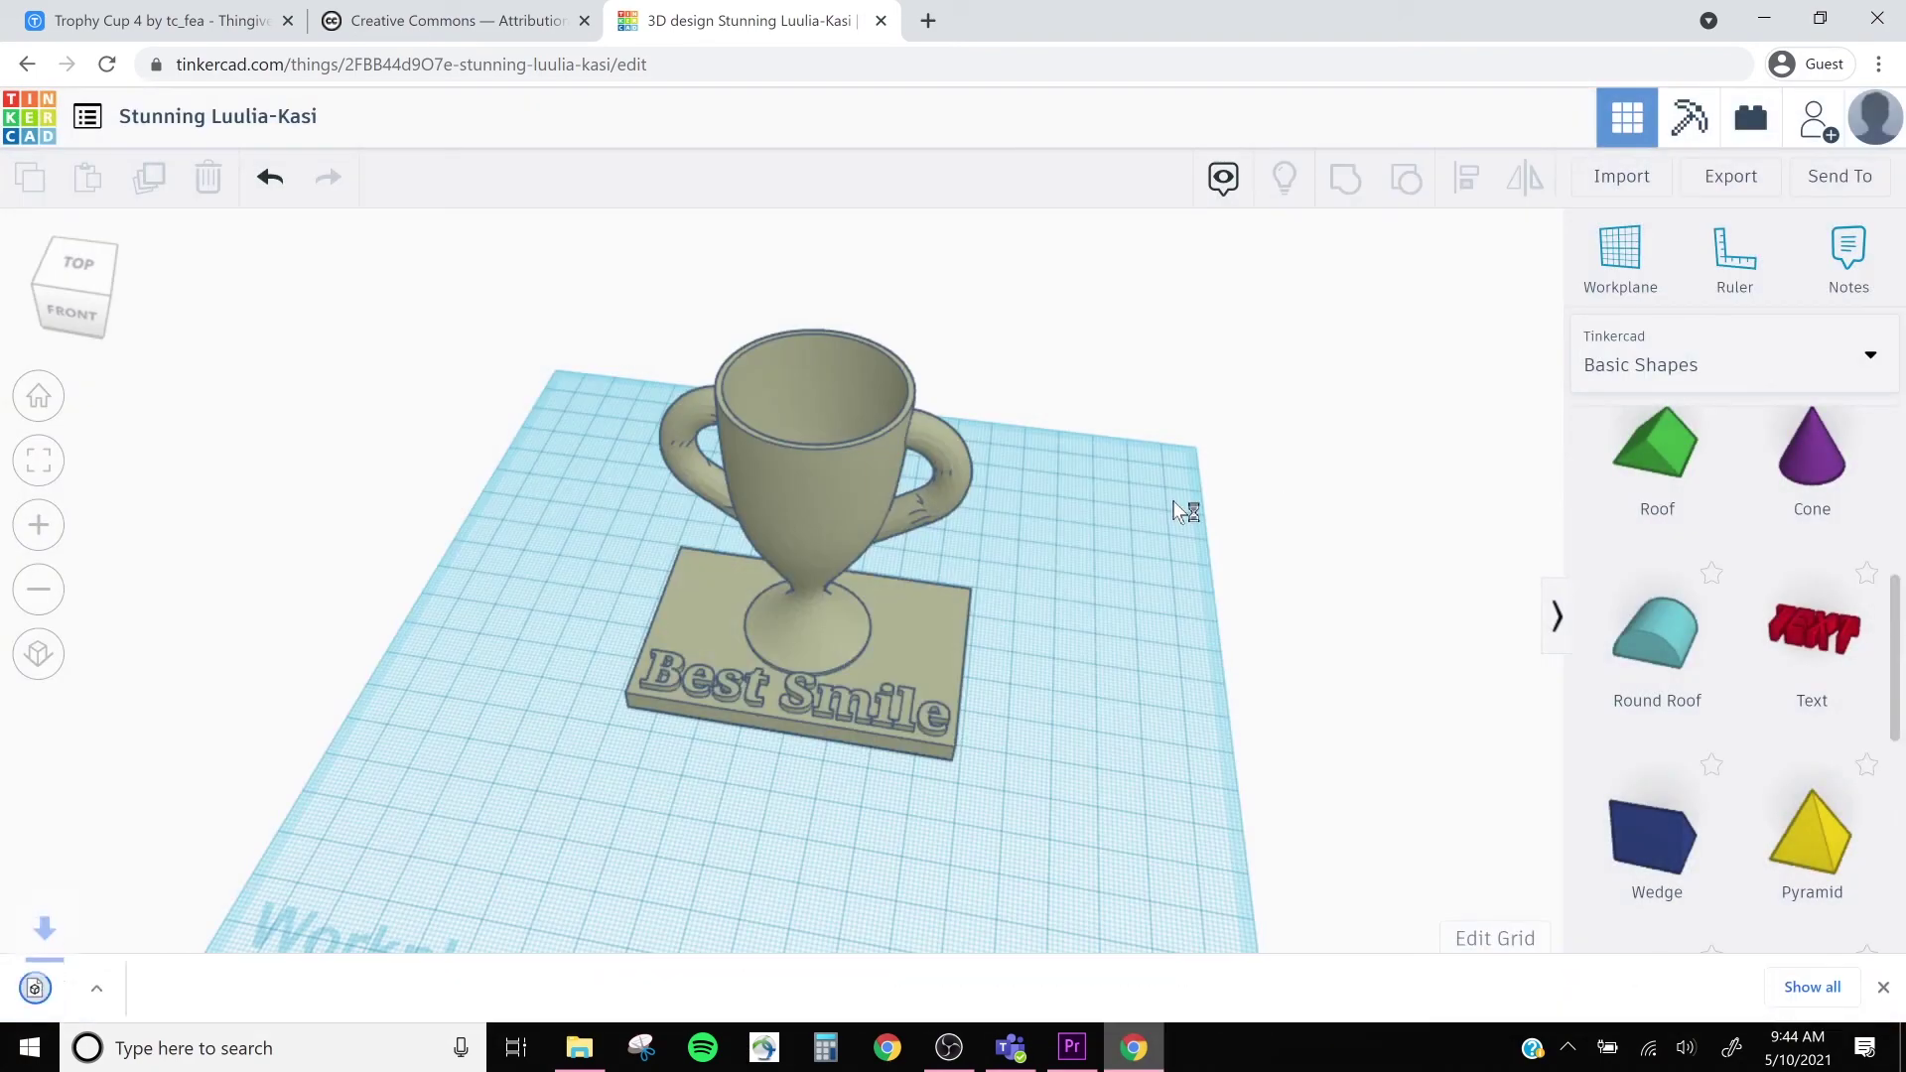